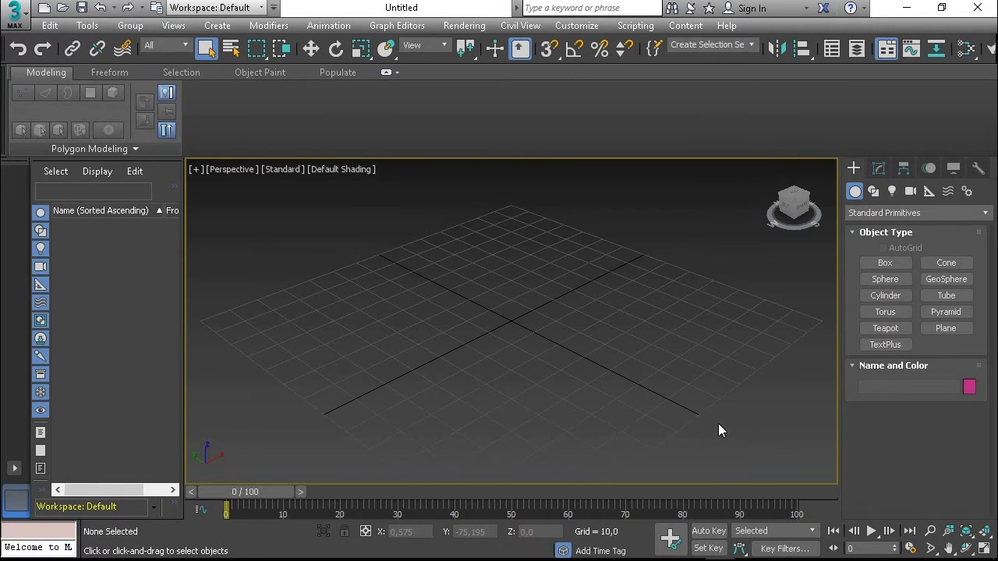
Create a flat cylinder tabletop and draw a vertical leg line beneath it in the Left view
{"action": "left_click", "coordinate": [885, 297]}
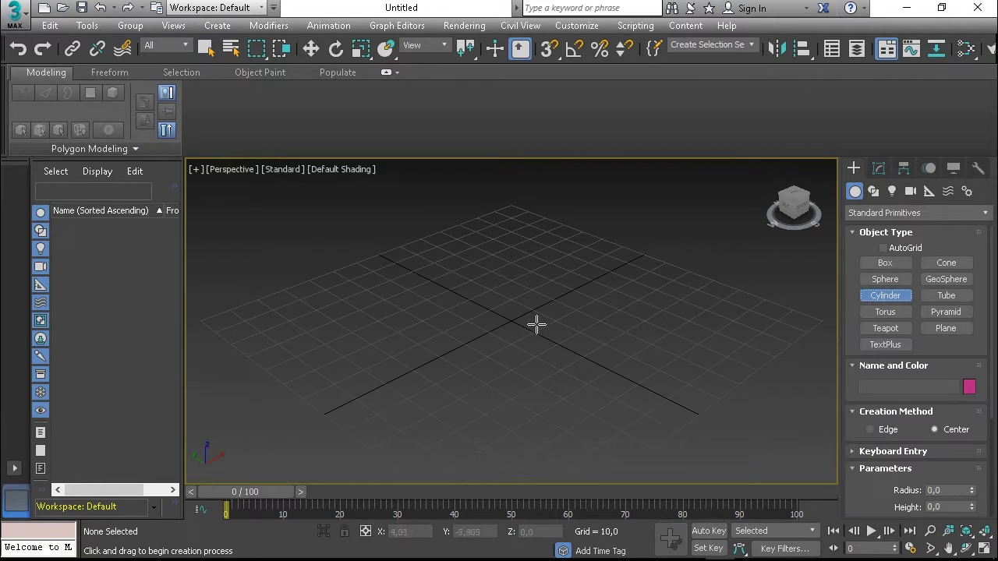
{"action": "left_click_drag", "start_coordinate": [535, 322], "coordinate": [577, 334]}
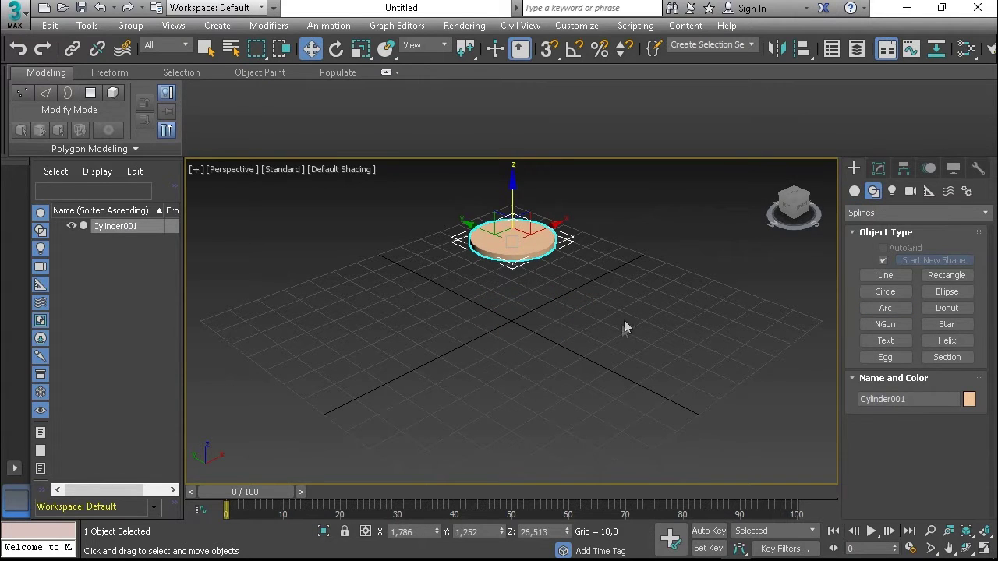
{"action": "key", "text": "l"}
{"action": "mouse_move", "coordinate": [530, 317]}
{"action": "middle_mouse_down"}
{"action": "mouse_move", "coordinate": [521, 323]}
{"action": "mouse_move", "coordinate": [557, 363]}
{"action": "middle_mouse_up"}
{"action": "left_click", "coordinate": [885, 275]}
{"action": "left_click", "coordinate": [516, 395]}
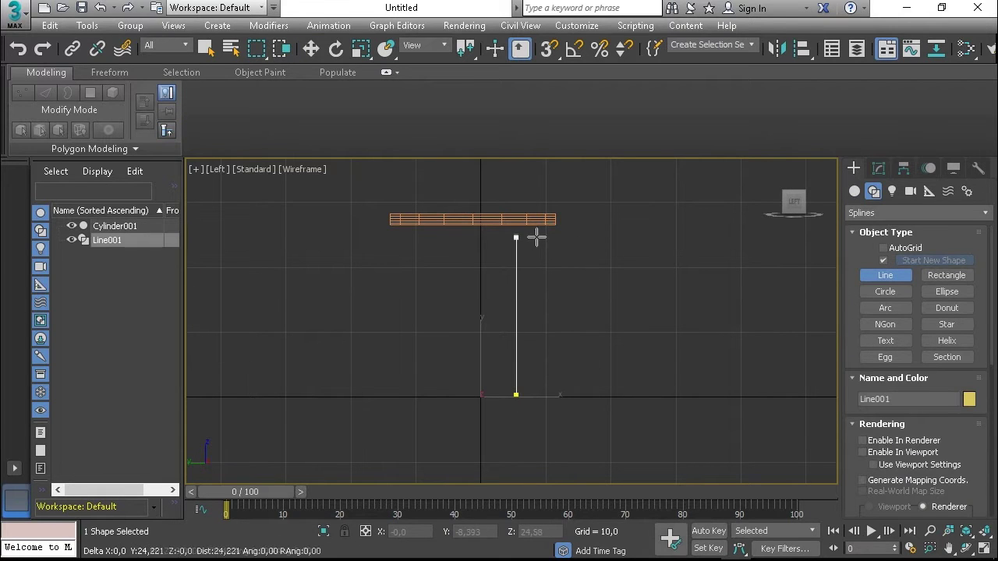
{"action": "left_click", "coordinate": [533, 232]}
{"action": "right_click", "coordinate": [561, 231]}
Make the leg renderable in renderer and viewport at thickness 1,81, then Shift-drag a clone sideways
{"action": "mouse_move", "coordinate": [659, 309]}
{"action": "middle_mouse_down", "text": "alt"}
{"action": "mouse_move", "coordinate": [608, 325]}
{"action": "mouse_move", "coordinate": [619, 330]}
{"action": "middle_mouse_up", "text": "alt"}
{"action": "left_click", "coordinate": [878, 168]}
{"action": "left_click", "coordinate": [862, 391]}
{"action": "left_click", "coordinate": [862, 403]}
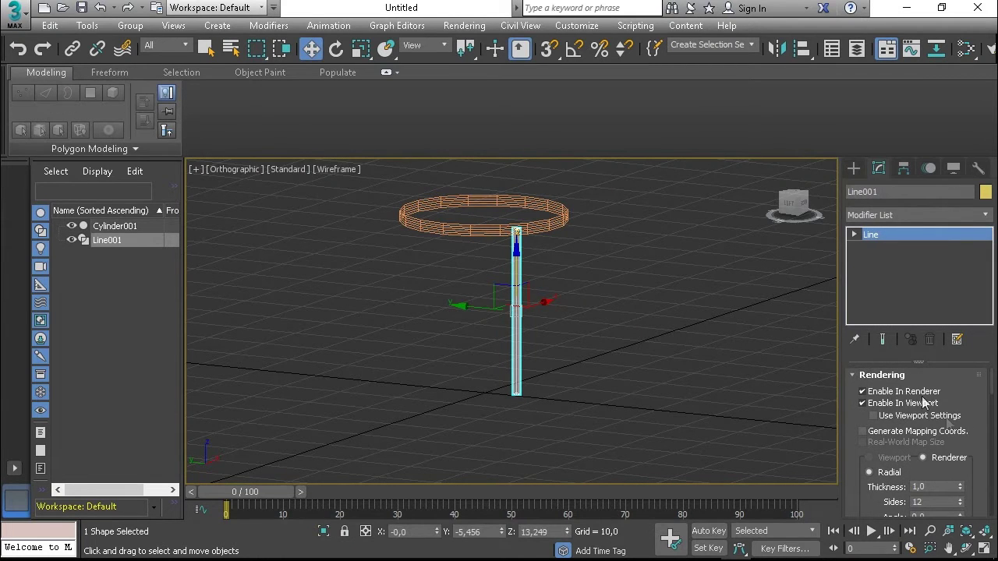
{"action": "left_click_drag", "start_coordinate": [962, 487], "coordinate": [961, 452]}
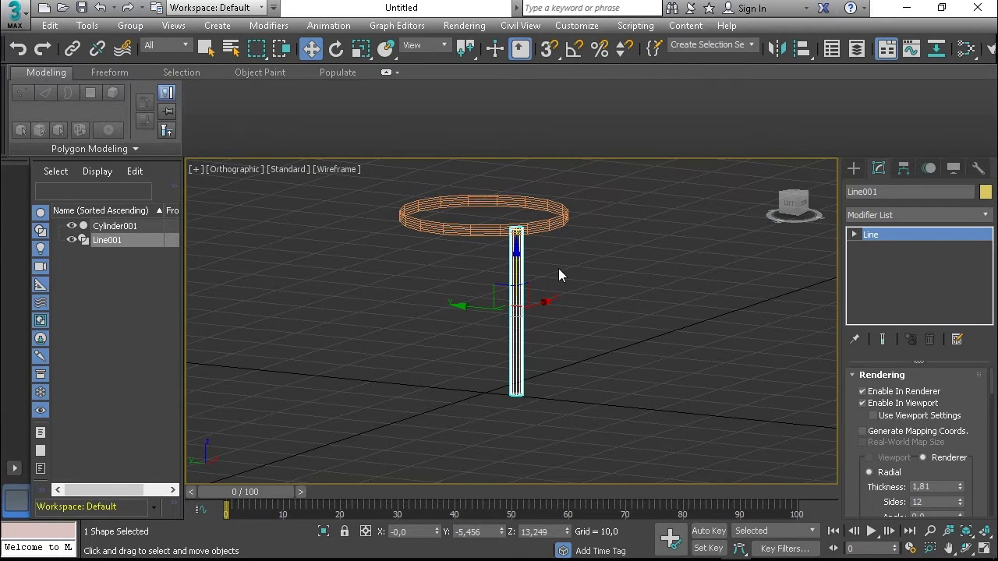
{"action": "middle_click_drag", "start_coordinate": [555, 350], "coordinate": [501, 247], "text": "alt"}
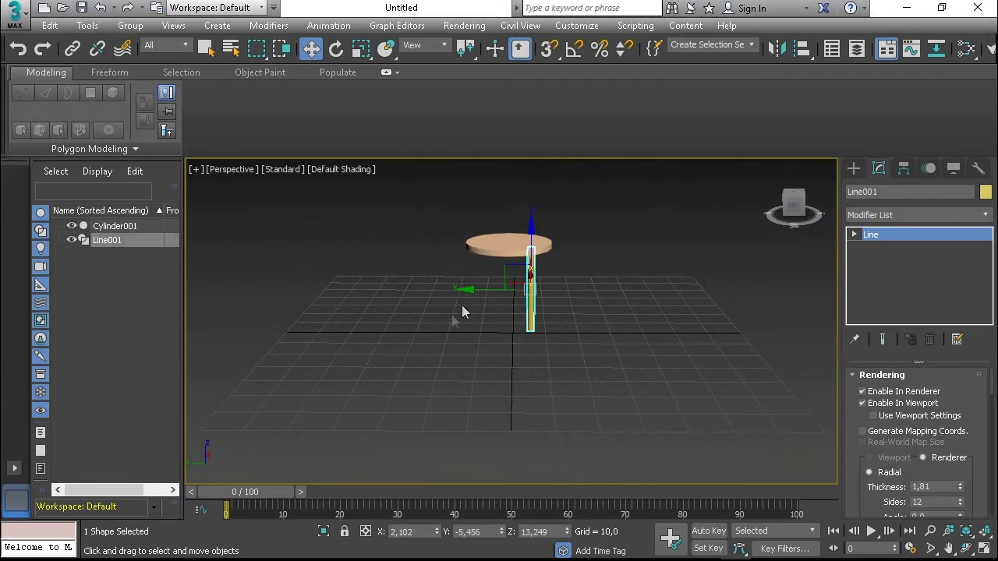
{"action": "left_click_drag", "start_coordinate": [491, 289], "coordinate": [435, 289], "text": "shift"}
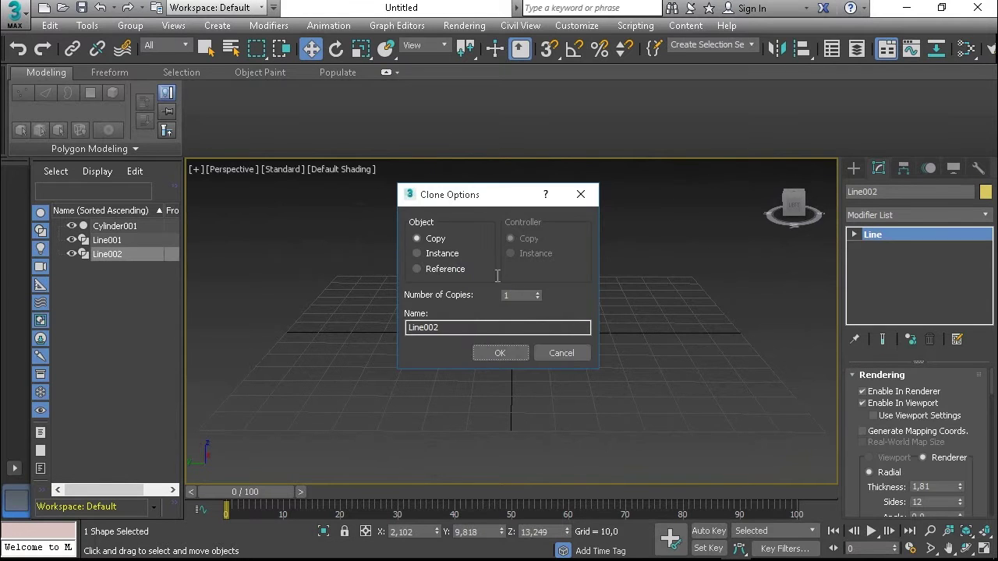
Make the leg copy an instance, then Shift-rotate both legs 90° for two more instanced legs
{"action": "left_click", "coordinate": [440, 254]}
{"action": "left_click", "coordinate": [503, 354]}
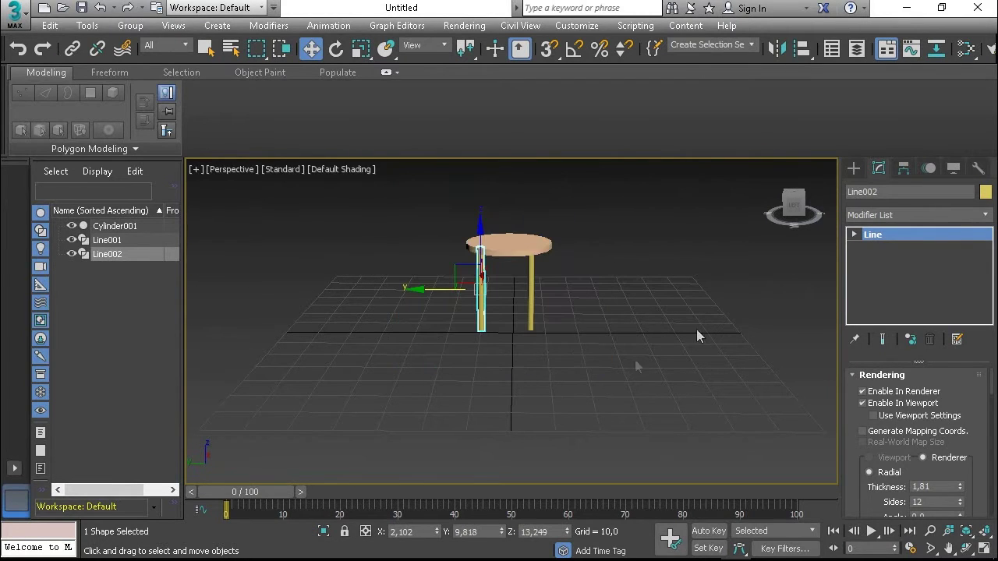
{"action": "mouse_move", "coordinate": [624, 343]}
{"action": "middle_mouse_down", "text": "alt"}
{"action": "mouse_move", "coordinate": [498, 375]}
{"action": "mouse_move", "coordinate": [504, 332]}
{"action": "middle_mouse_up", "text": "alt"}
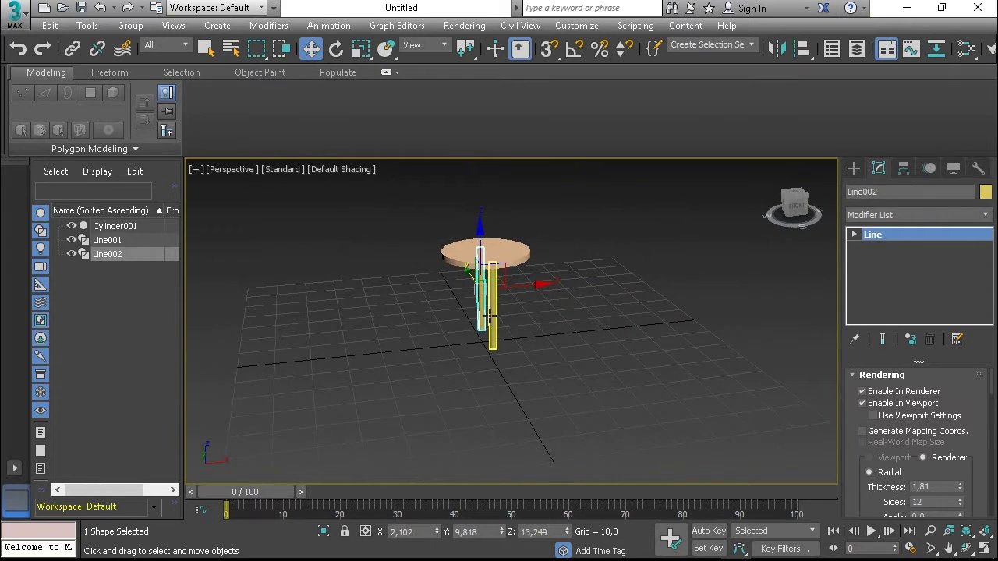
{"action": "left_click", "coordinate": [483, 312], "text": "ctrl"}
{"action": "right_click", "coordinate": [489, 310]}
{"action": "left_click", "coordinate": [510, 325]}
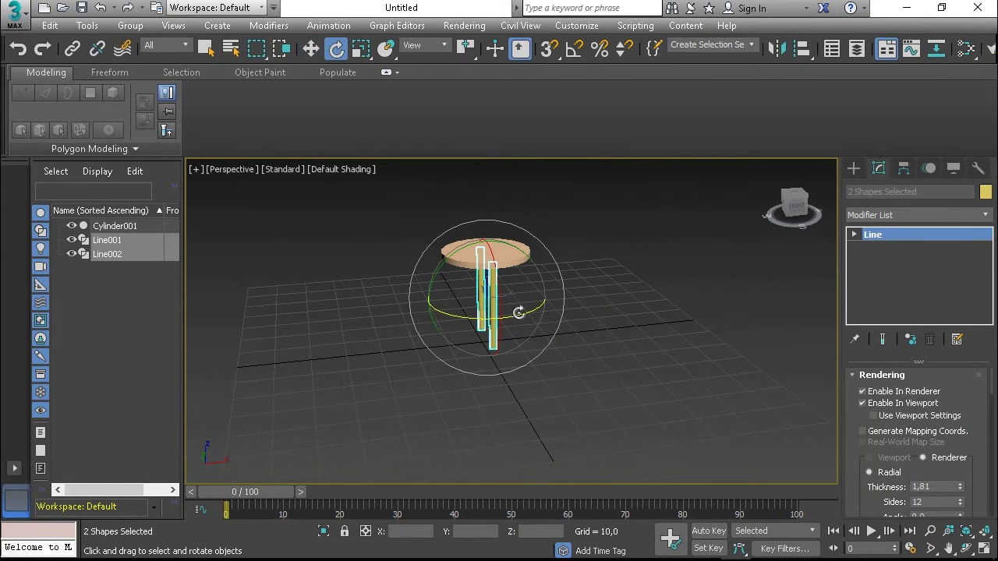
{"action": "left_click_drag", "start_coordinate": [524, 318], "coordinate": [641, 236]}
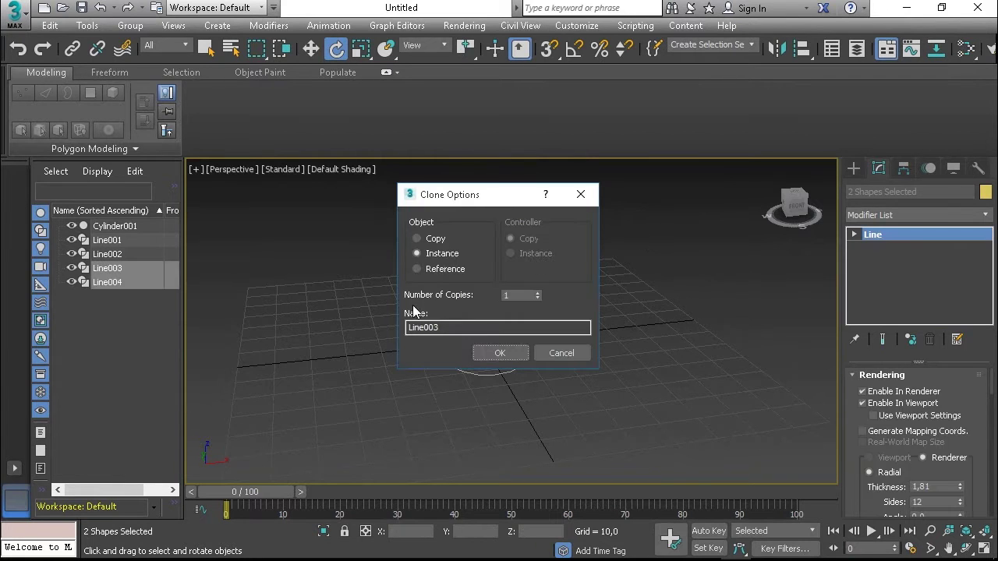
{"action": "left_click", "coordinate": [500, 353]}
Select Line001's top vertex at Vertex sub-object level and switch to Move
{"action": "left_click", "coordinate": [631, 358]}
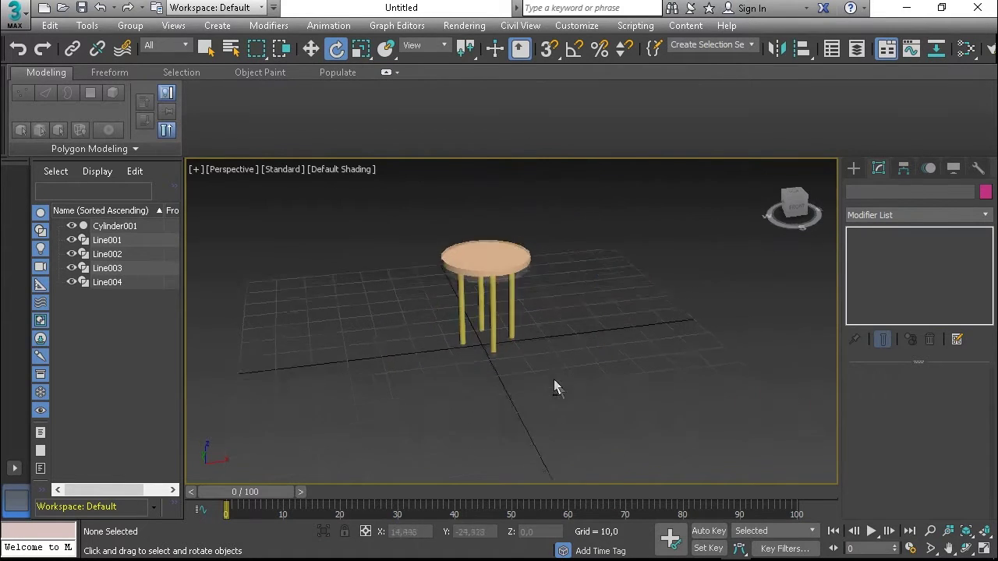
{"action": "middle_click_drag", "start_coordinate": [557, 385], "coordinate": [621, 372], "text": "alt"}
{"action": "left_click", "coordinate": [548, 282]}
{"action": "mouse_move", "coordinate": [613, 287]}
{"action": "middle_mouse_down"}
{"action": "mouse_move", "coordinate": [610, 323]}
{"action": "mouse_move", "coordinate": [610, 311]}
{"action": "middle_mouse_up"}
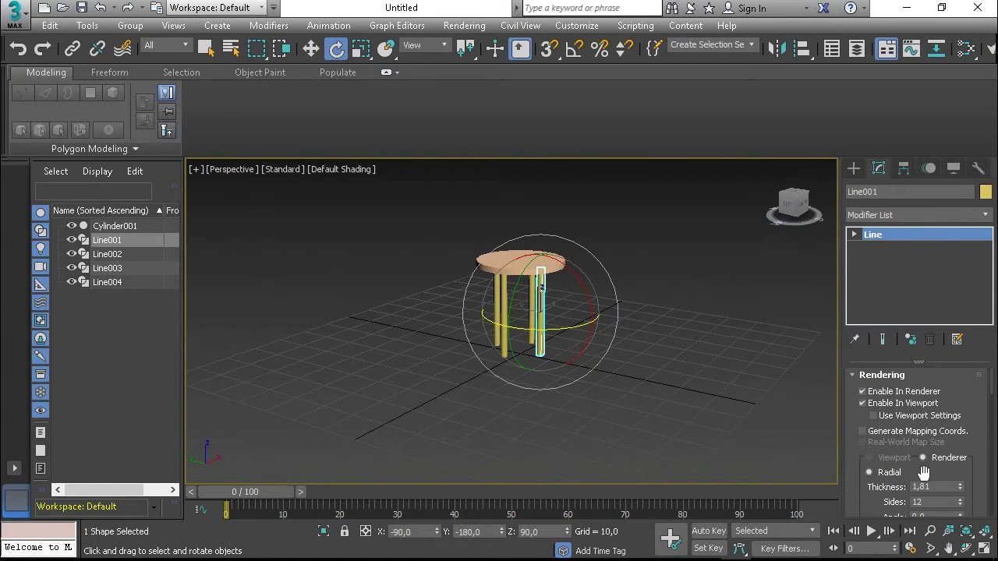
{"action": "mouse_move", "coordinate": [855, 487]}
{"action": "left_mouse_down"}
{"action": "mouse_move", "coordinate": [875, 235]}
{"action": "mouse_move", "coordinate": [878, 244]}
{"action": "left_mouse_up"}
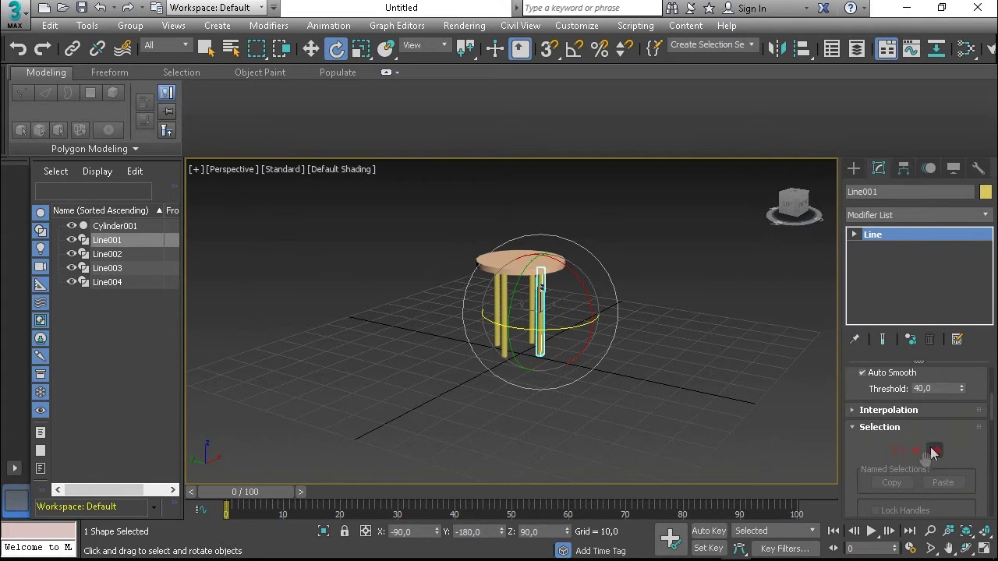
{"action": "left_click", "coordinate": [897, 451]}
{"action": "mouse_move", "coordinate": [514, 245]}
{"action": "left_mouse_down"}
{"action": "mouse_move", "coordinate": [544, 238]}
{"action": "mouse_move", "coordinate": [542, 226]}
{"action": "left_mouse_up"}
{"action": "right_click", "coordinate": [546, 238]}
{"action": "left_click", "coordinate": [573, 252]}
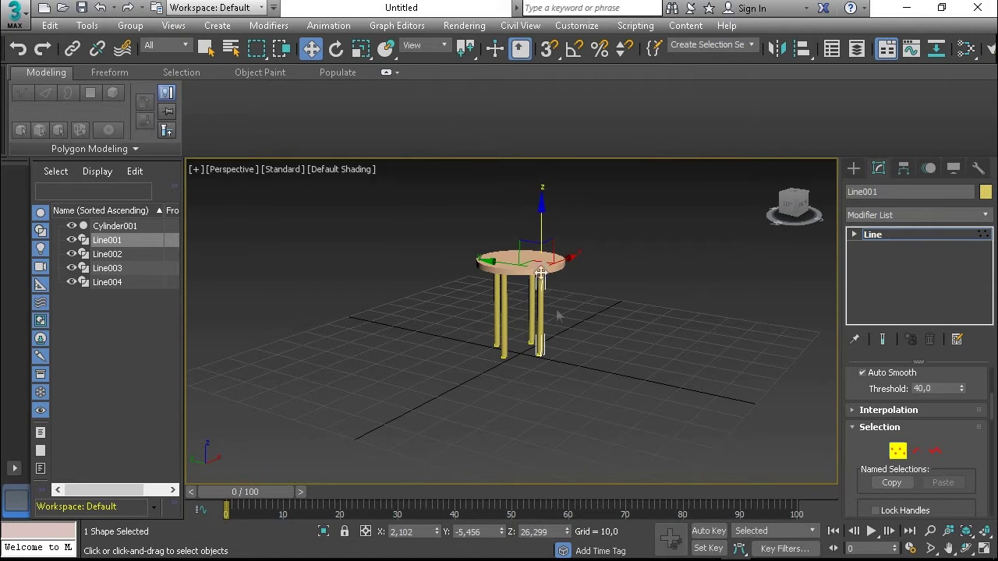
Adjust the Cylinder001 tabletop's height along Z
{"action": "middle_click_drag", "start_coordinate": [597, 325], "coordinate": [594, 333], "text": "alt"}
{"action": "left_click", "coordinate": [897, 451]}
{"action": "left_click", "coordinate": [637, 351]}
{"action": "left_click", "coordinate": [524, 263]}
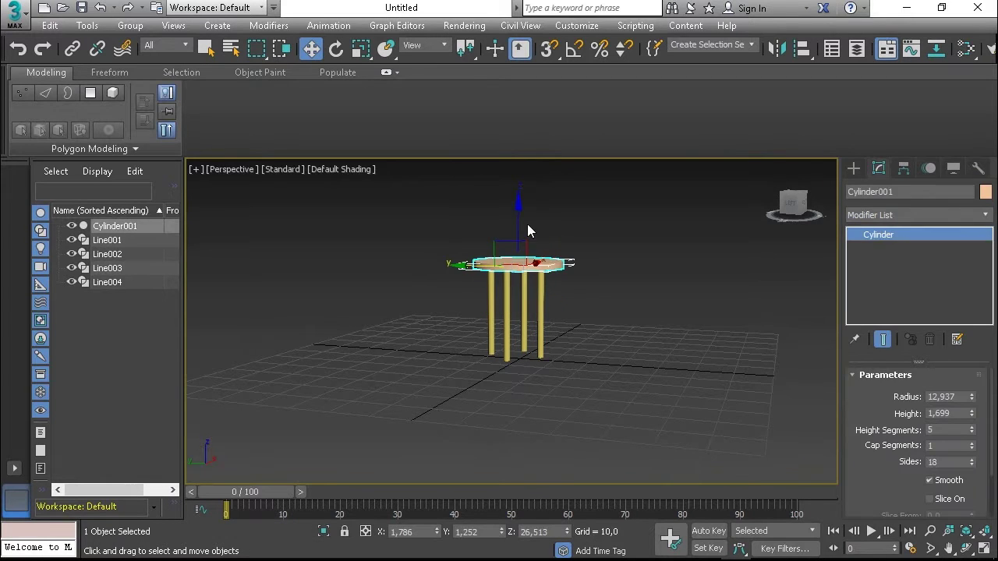
{"action": "left_click_drag", "start_coordinate": [519, 224], "coordinate": [521, 215]}
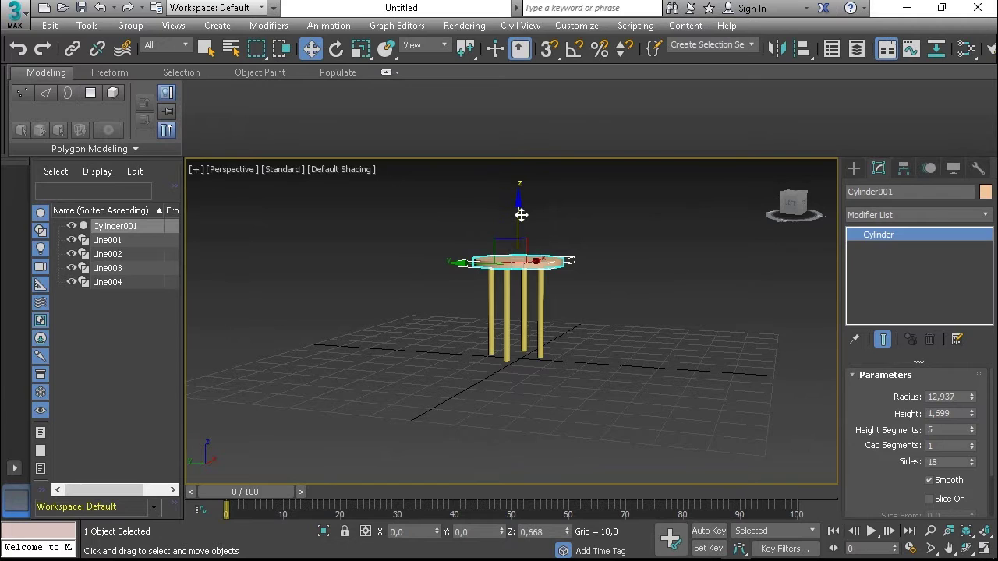
{"action": "left_click_drag", "start_coordinate": [521, 214], "coordinate": [519, 235]}
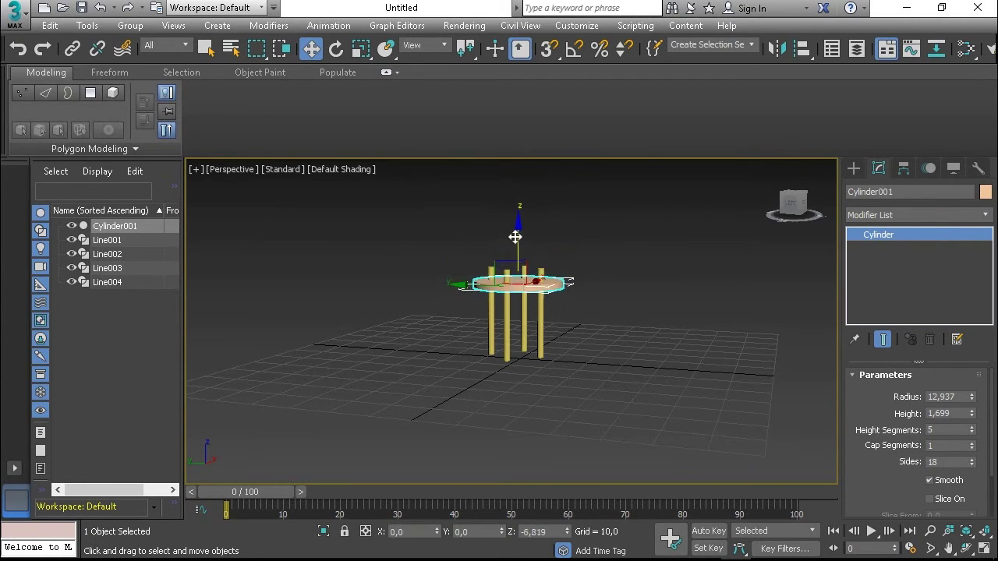
Lower the leg's top vertex just below the tabletop surface
{"action": "left_click", "coordinate": [545, 322]}
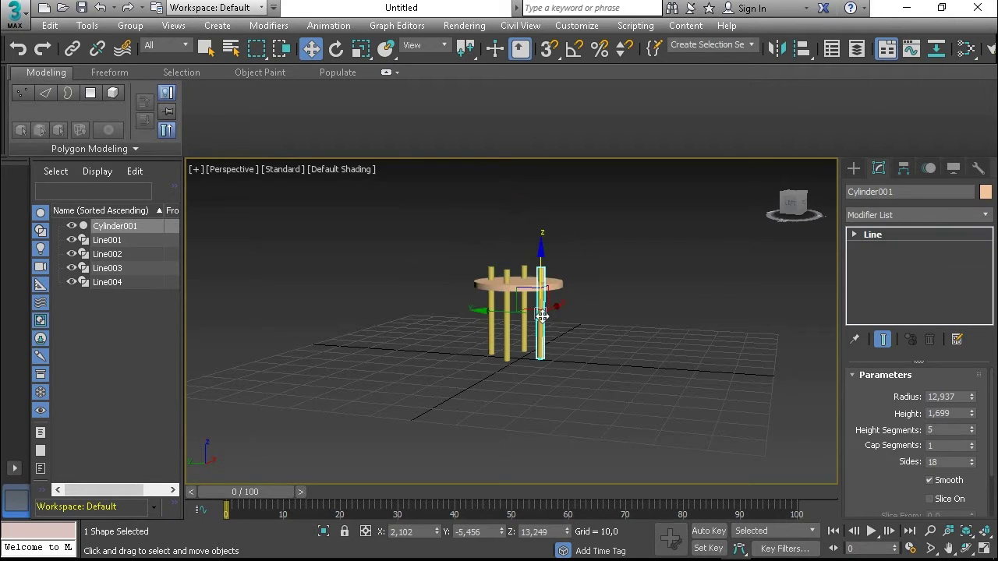
{"action": "scroll", "coordinate": [858, 448], "scroll_direction": "down", "scroll_amount": 3}
{"action": "scroll", "coordinate": [857, 448], "scroll_direction": "down", "scroll_amount": 2}
{"action": "left_click", "coordinate": [897, 499]}
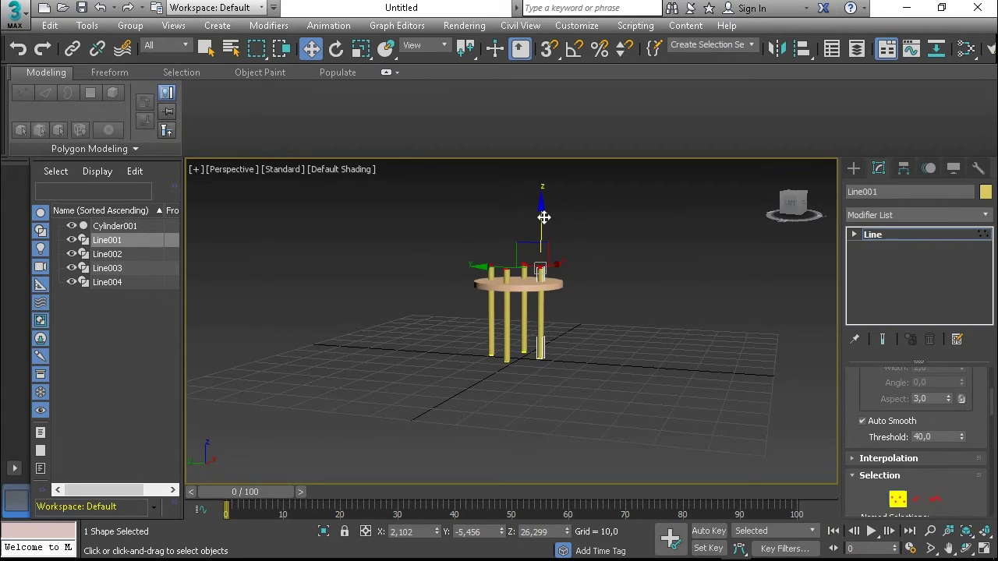
{"action": "left_click_drag", "start_coordinate": [543, 218], "coordinate": [543, 232]}
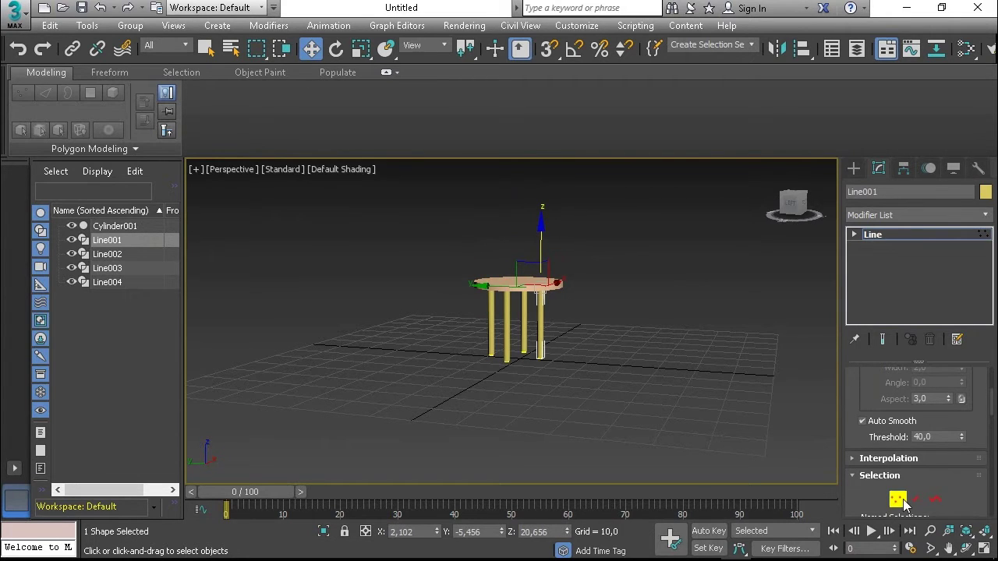
{"action": "left_click", "coordinate": [897, 499]}
{"action": "mouse_move", "coordinate": [608, 350]}
{"action": "middle_mouse_down", "text": "alt"}
{"action": "mouse_move", "coordinate": [508, 349]}
{"action": "mouse_move", "coordinate": [586, 394]}
{"action": "mouse_move", "coordinate": [612, 382]}
{"action": "middle_mouse_up", "text": "alt"}
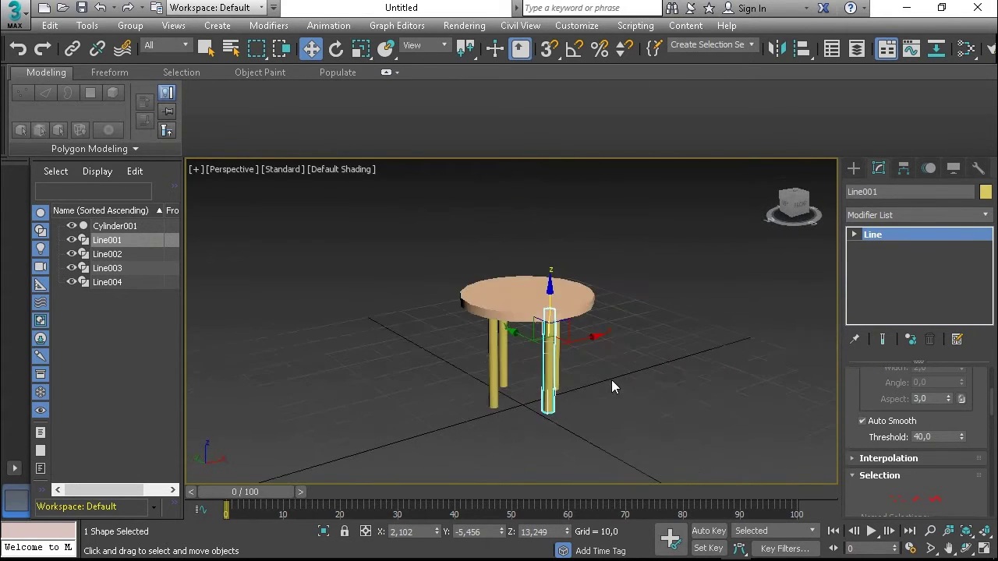
Set the tabletop cylinder to Radius 13,584 and Height 1,155
{"action": "left_click", "coordinate": [561, 296]}
{"action": "left_click_drag", "start_coordinate": [866, 405], "coordinate": [885, 461]}
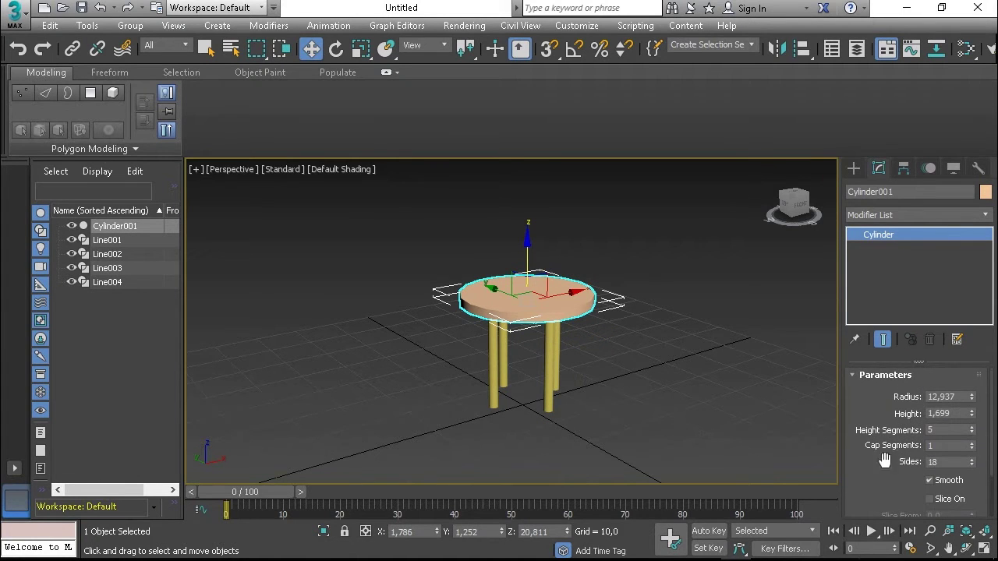
{"action": "mouse_move", "coordinate": [973, 400]}
{"action": "left_mouse_down"}
{"action": "mouse_move", "coordinate": [973, 390]}
{"action": "mouse_move", "coordinate": [964, 445]}
{"action": "mouse_move", "coordinate": [956, 443]}
{"action": "left_mouse_up"}
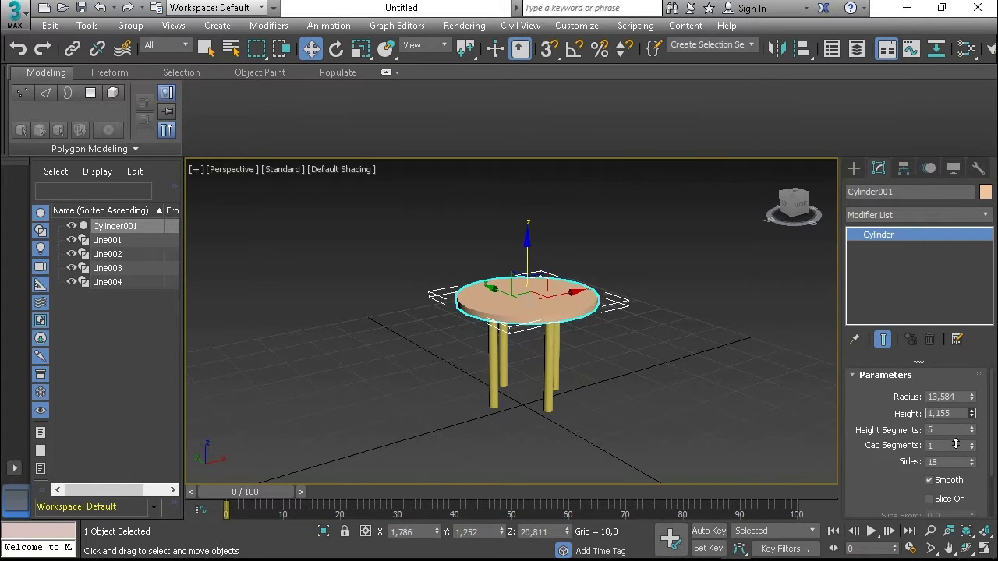
Box-select the whole table from a low side-on view
{"action": "left_click", "coordinate": [548, 343]}
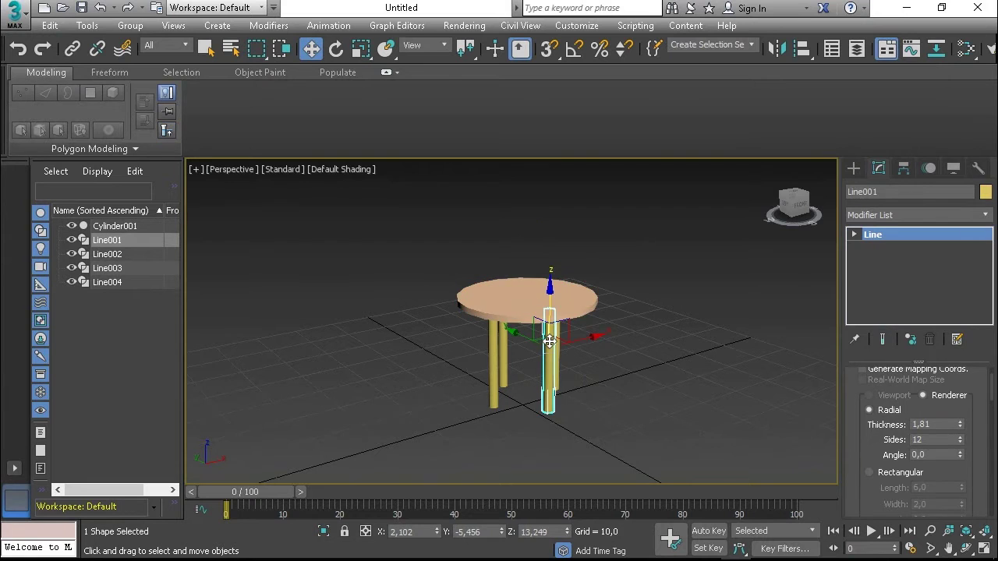
{"action": "mouse_move", "coordinate": [566, 341]}
{"action": "middle_mouse_down", "text": "alt"}
{"action": "mouse_move", "coordinate": [574, 408]}
{"action": "mouse_move", "coordinate": [593, 334]}
{"action": "mouse_move", "coordinate": [617, 340]}
{"action": "mouse_move", "coordinate": [623, 367]}
{"action": "mouse_move", "coordinate": [679, 307]}
{"action": "mouse_move", "coordinate": [644, 361]}
{"action": "mouse_move", "coordinate": [564, 320]}
{"action": "mouse_move", "coordinate": [616, 390]}
{"action": "mouse_move", "coordinate": [600, 401]}
{"action": "middle_mouse_up", "text": "alt"}
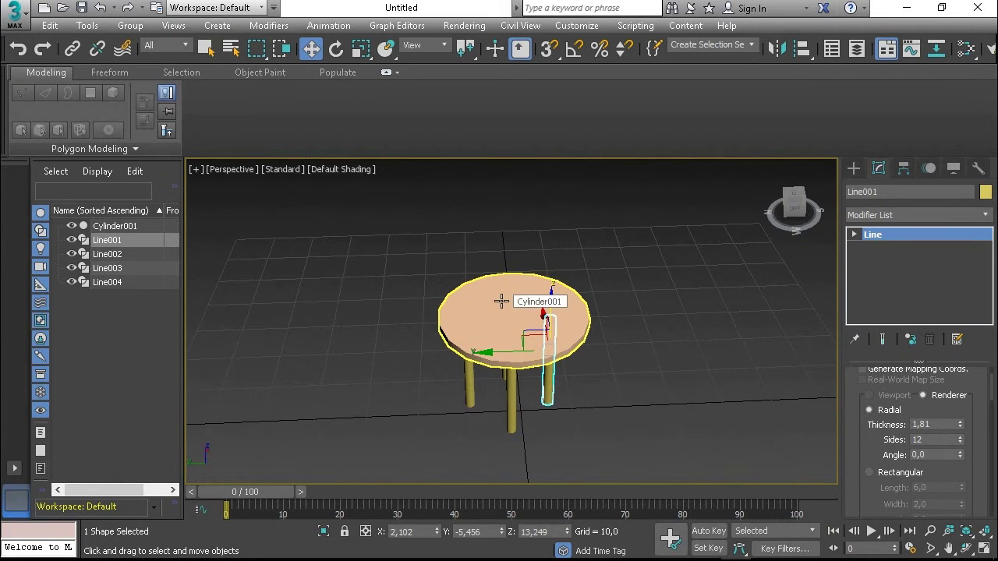
{"action": "middle_click_drag", "start_coordinate": [501, 301], "coordinate": [538, 336], "text": "alt"}
{"action": "left_click", "coordinate": [535, 292]}
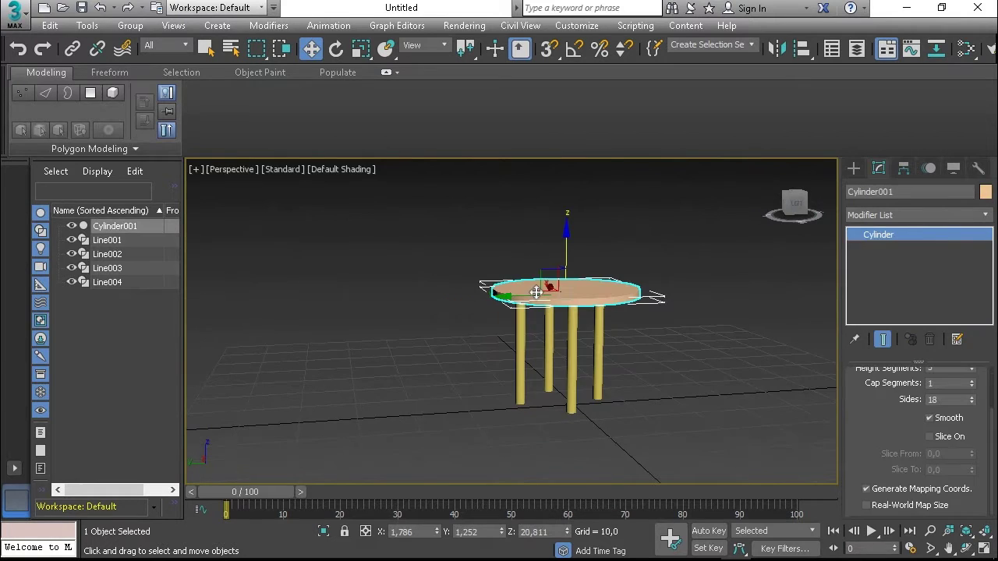
{"action": "left_click_drag", "start_coordinate": [434, 233], "coordinate": [703, 428]}
{"action": "right_click", "coordinate": [561, 301]}
{"action": "left_click", "coordinate": [590, 334]}
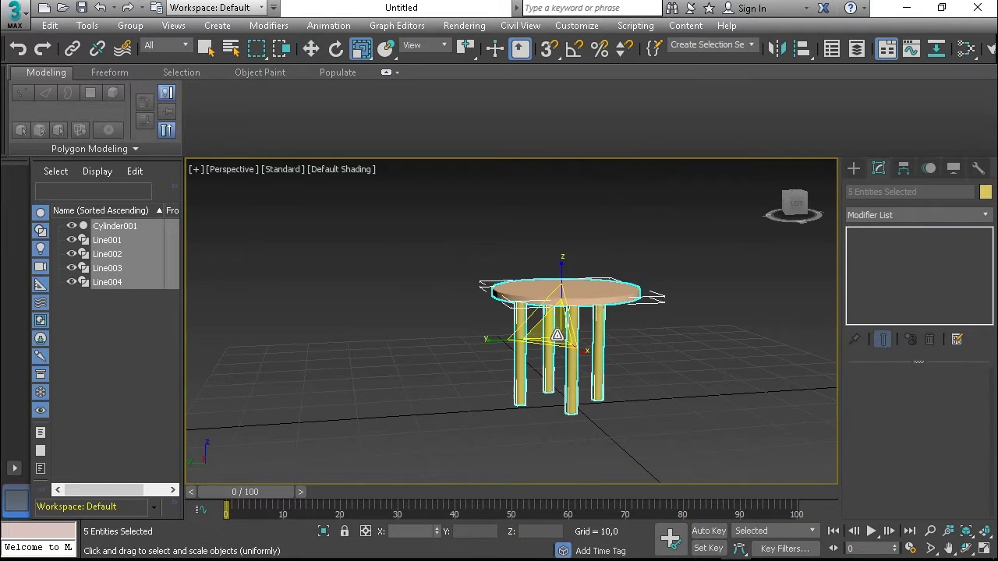
{"action": "left_click_drag", "start_coordinate": [556, 335], "coordinate": [558, 307]}
{"action": "left_click", "coordinate": [572, 373]}
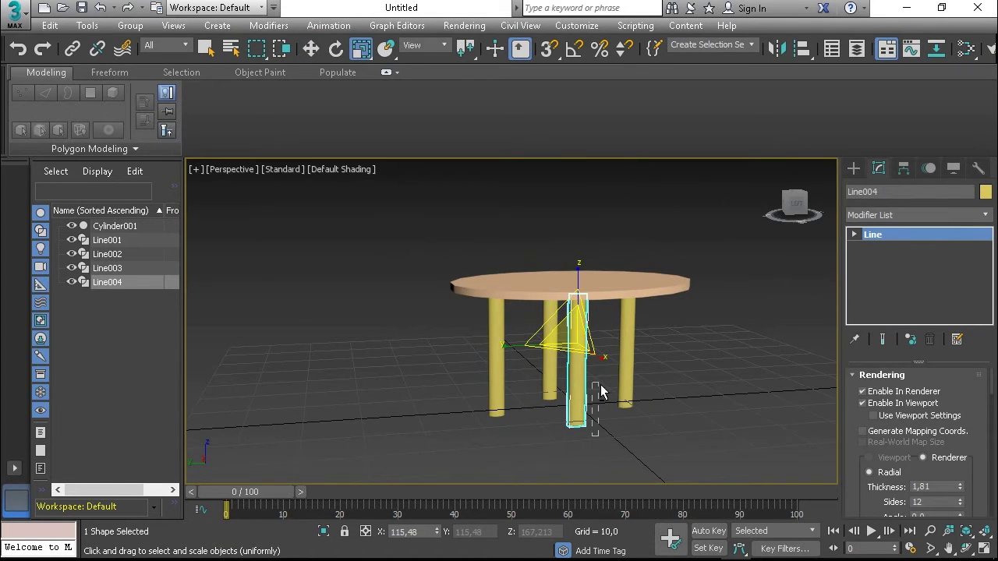
{"action": "mouse_move", "coordinate": [601, 392]}
{"action": "middle_mouse_down", "text": "alt"}
{"action": "mouse_move", "coordinate": [623, 296]}
{"action": "mouse_move", "coordinate": [584, 283]}
{"action": "mouse_move", "coordinate": [663, 415]}
{"action": "mouse_move", "coordinate": [644, 426]}
{"action": "middle_mouse_up", "text": "alt"}
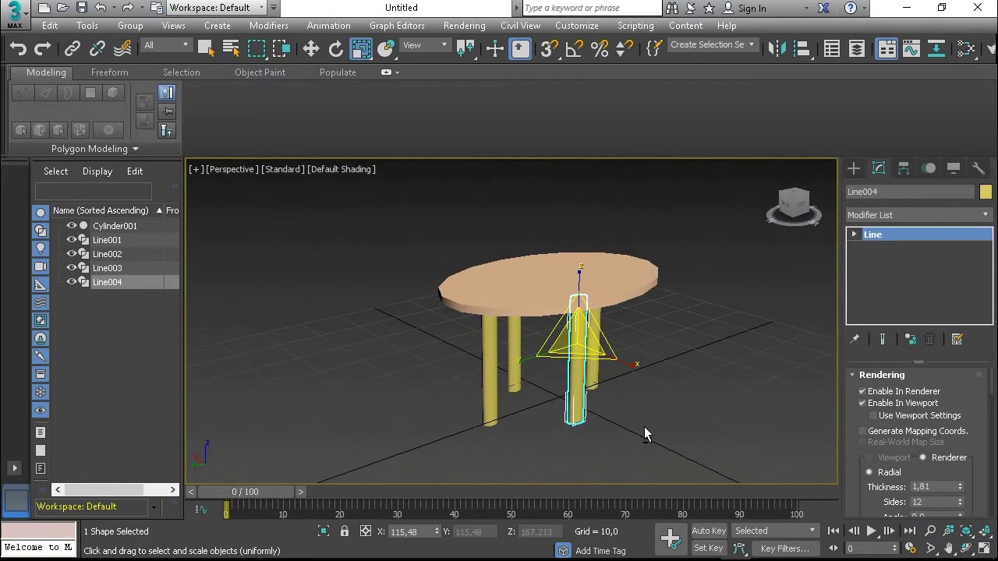
{"action": "left_click", "coordinate": [575, 272]}
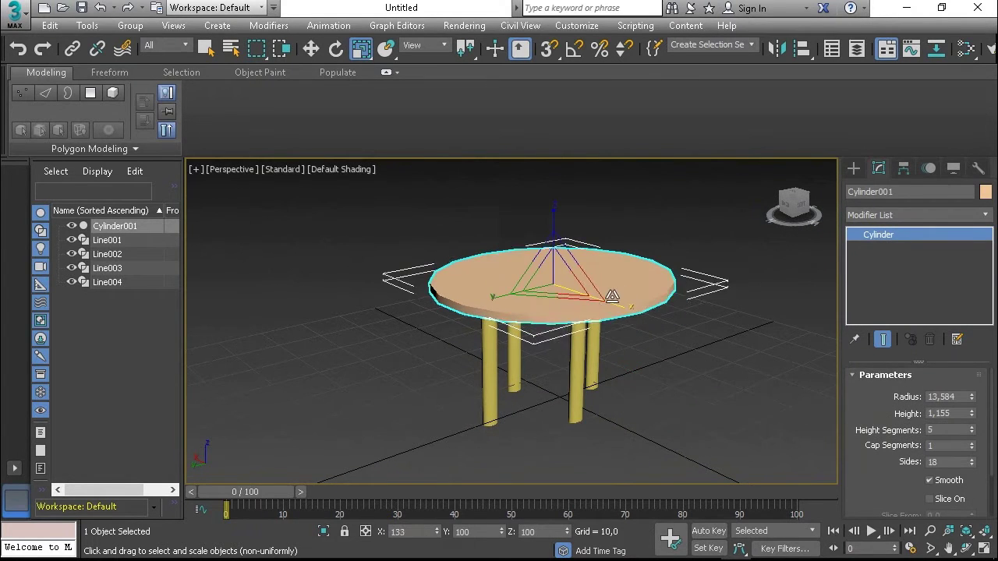
{"action": "left_click", "coordinate": [561, 281]}
{"action": "mouse_move", "coordinate": [561, 280]}
{"action": "middle_mouse_down", "text": "alt"}
{"action": "mouse_move", "coordinate": [655, 328]}
{"action": "mouse_move", "coordinate": [683, 325]}
{"action": "mouse_move", "coordinate": [597, 356]}
{"action": "mouse_move", "coordinate": [599, 383]}
{"action": "middle_mouse_up", "text": "alt"}
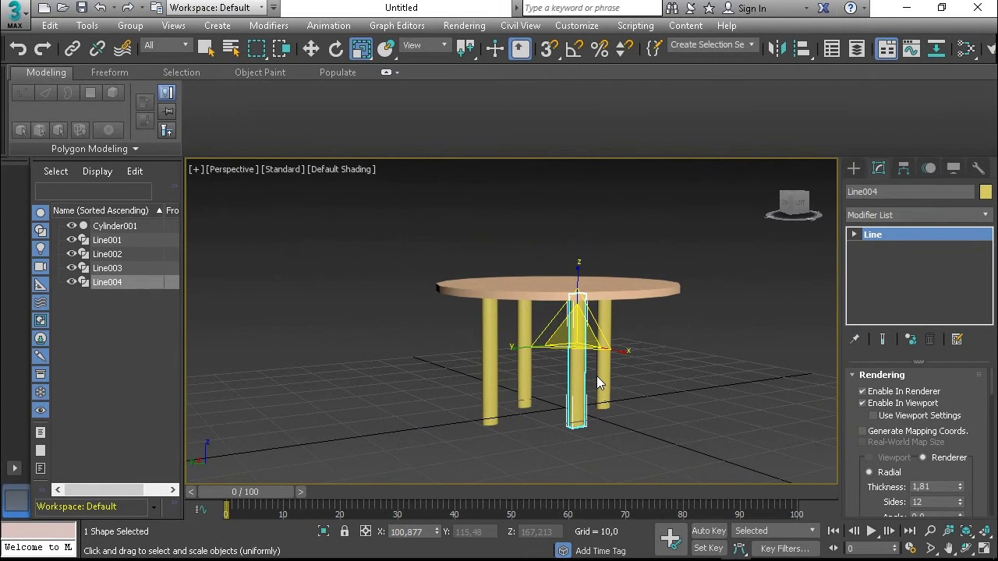
{"action": "mouse_move", "coordinate": [597, 376]}
{"action": "middle_mouse_down", "text": "alt"}
{"action": "mouse_move", "coordinate": [564, 387]}
{"action": "mouse_move", "coordinate": [543, 350]}
{"action": "mouse_move", "coordinate": [601, 351]}
{"action": "mouse_move", "coordinate": [594, 366]}
{"action": "middle_mouse_up", "text": "alt"}
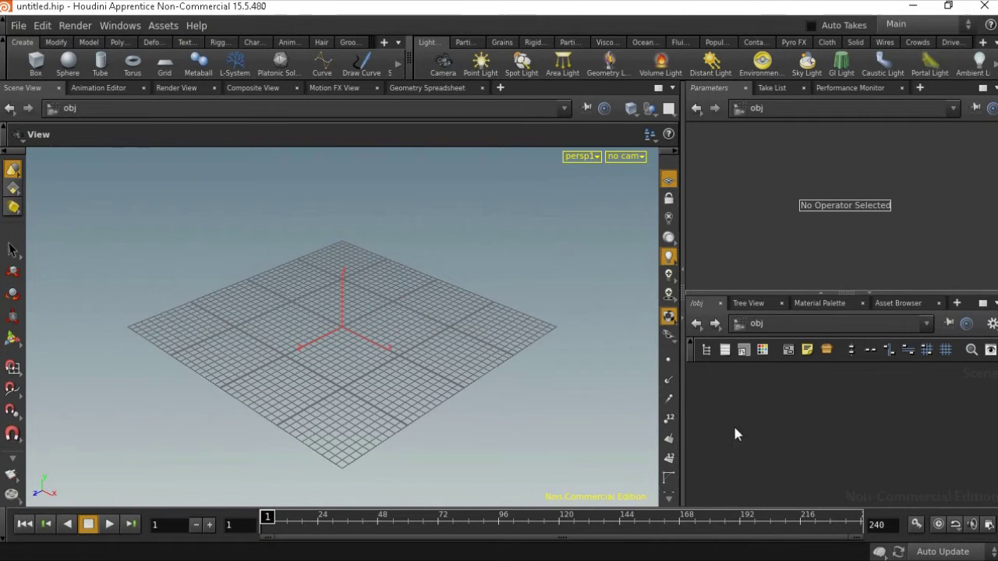
Create a Grid geometry object from the Tab menu using 'gr'
{"action": "key", "text": "Tab"}
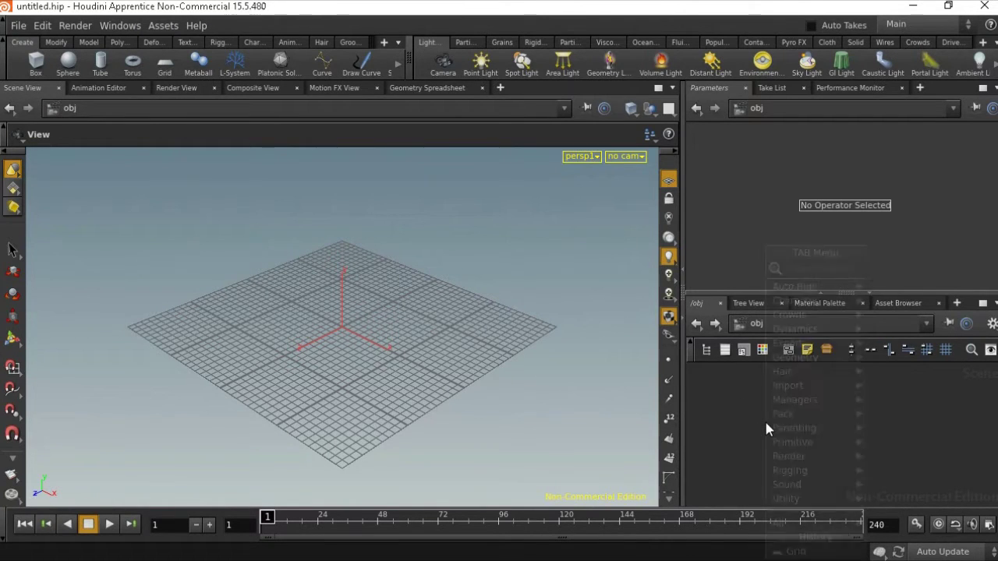
{"action": "type", "text": "grid"}
{"action": "key", "text": "Return"}
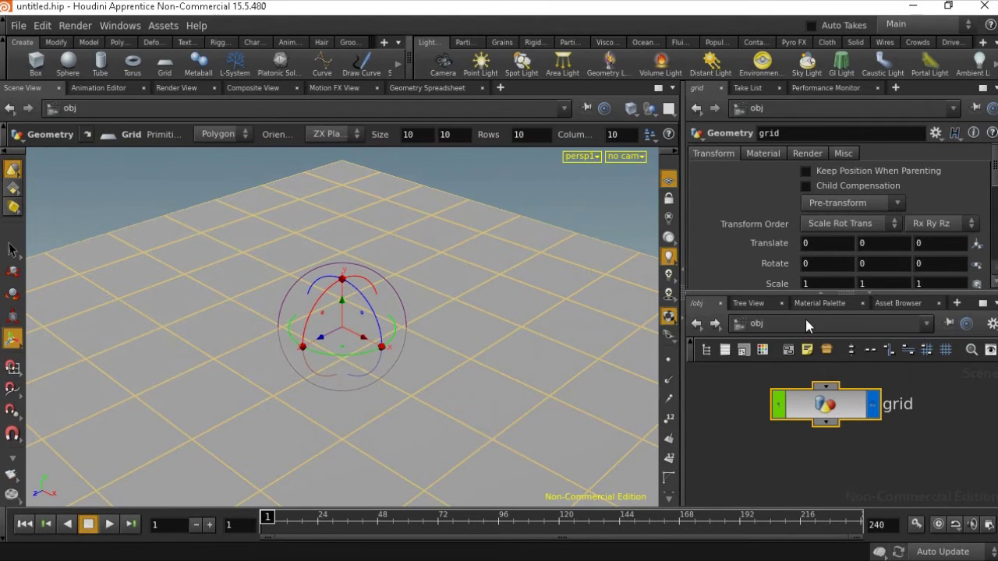
Inside the grid object, drag the grid's handles to change its width and depth
{"action": "double_click", "coordinate": [822, 413]}
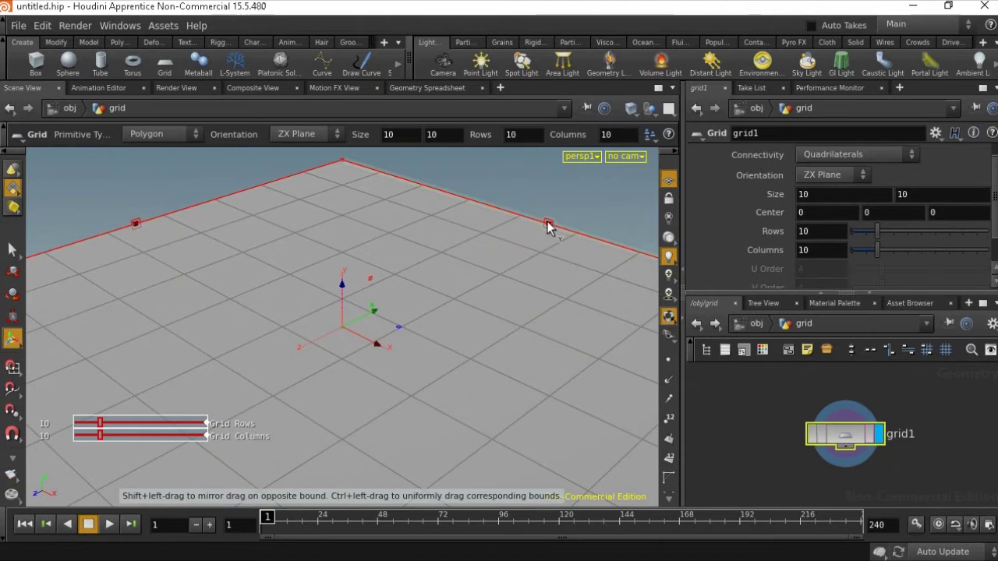
{"action": "left_click_drag", "start_coordinate": [548, 226], "coordinate": [548, 255]}
{"action": "left_click_drag", "start_coordinate": [130, 225], "coordinate": [127, 226]}
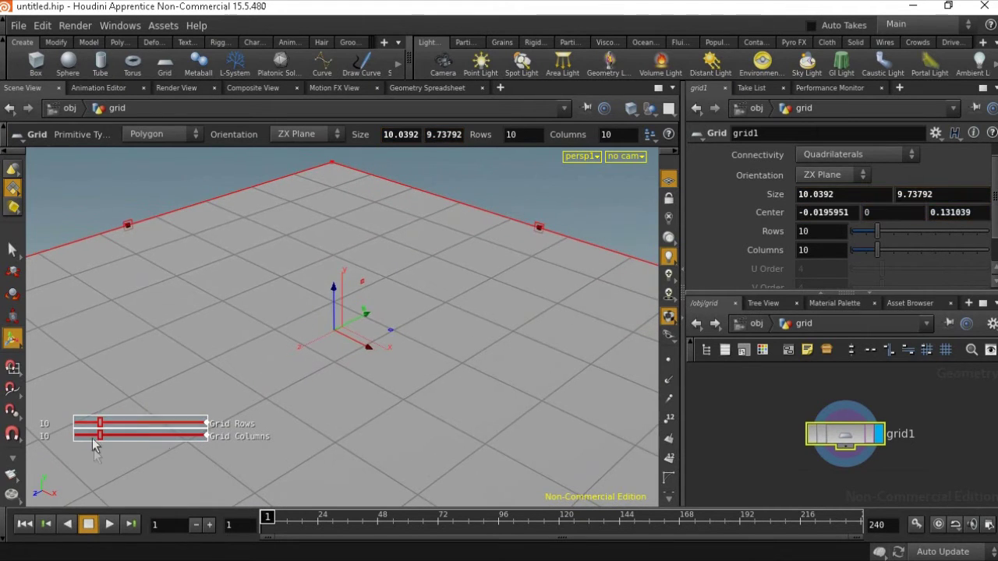
{"action": "left_click_drag", "start_coordinate": [852, 438], "coordinate": [841, 411]}
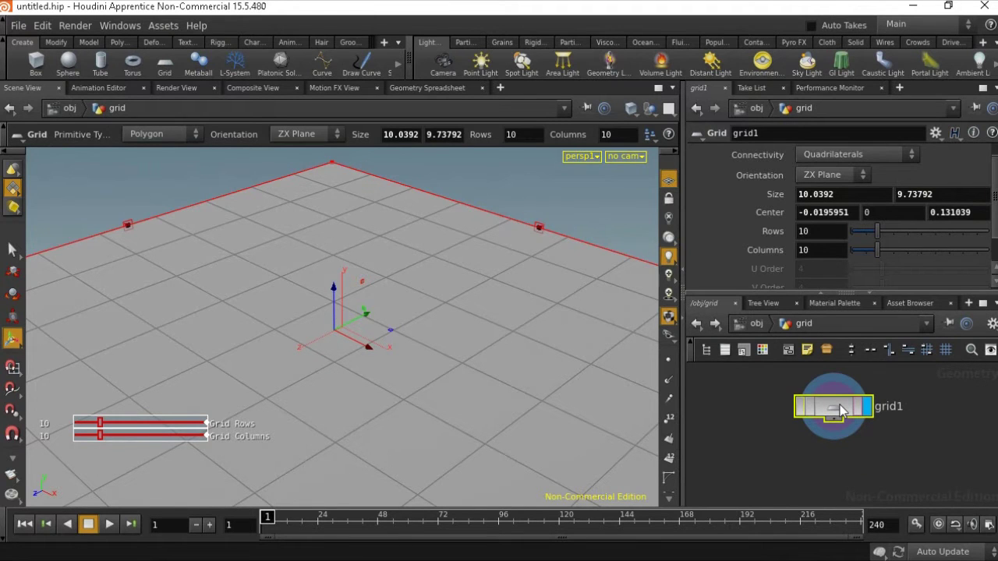
{"action": "key", "text": "u"}
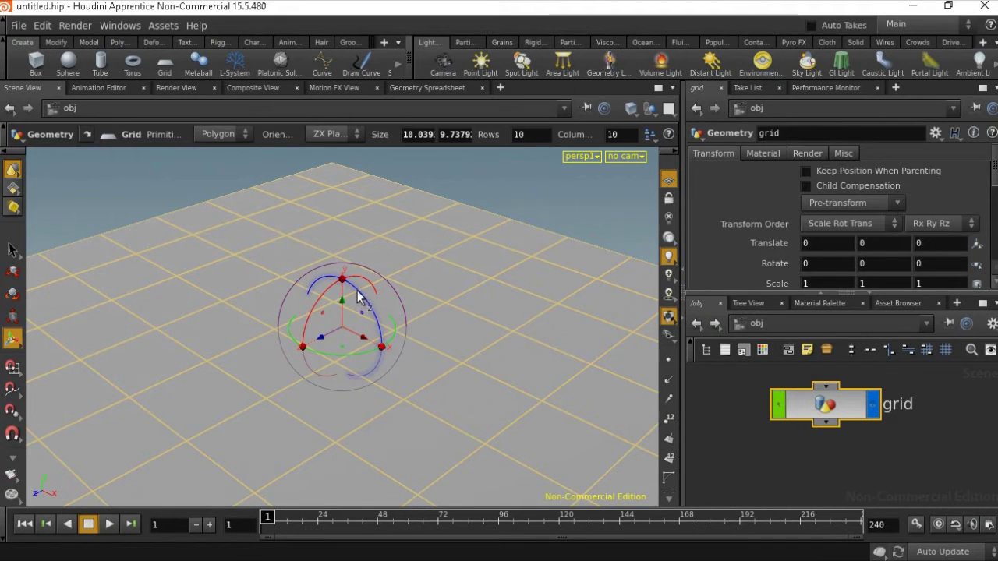
Scale the grid object to about 0.79, try the move and rotate handles, then select its node
{"action": "key", "text": "e"}
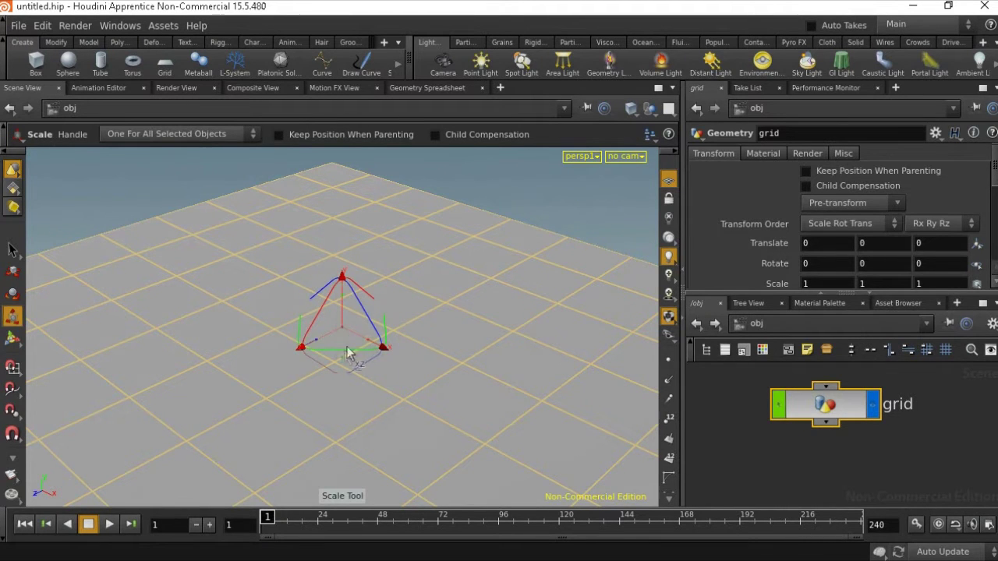
{"action": "mouse_move", "coordinate": [311, 352]}
{"action": "left_mouse_down"}
{"action": "mouse_move", "coordinate": [430, 368]}
{"action": "mouse_move", "coordinate": [379, 318]}
{"action": "mouse_move", "coordinate": [325, 319]}
{"action": "mouse_move", "coordinate": [337, 325]}
{"action": "mouse_move", "coordinate": [318, 313]}
{"action": "mouse_move", "coordinate": [338, 332]}
{"action": "mouse_move", "coordinate": [301, 336]}
{"action": "mouse_move", "coordinate": [297, 309]}
{"action": "mouse_move", "coordinate": [338, 314]}
{"action": "mouse_move", "coordinate": [289, 330]}
{"action": "mouse_move", "coordinate": [330, 291]}
{"action": "mouse_move", "coordinate": [322, 288]}
{"action": "mouse_move", "coordinate": [334, 312]}
{"action": "mouse_move", "coordinate": [316, 293]}
{"action": "left_mouse_up"}
{"action": "key", "text": "w"}
{"action": "key", "text": "e"}
{"action": "key", "text": "r"}
{"action": "left_click", "coordinate": [820, 409]}
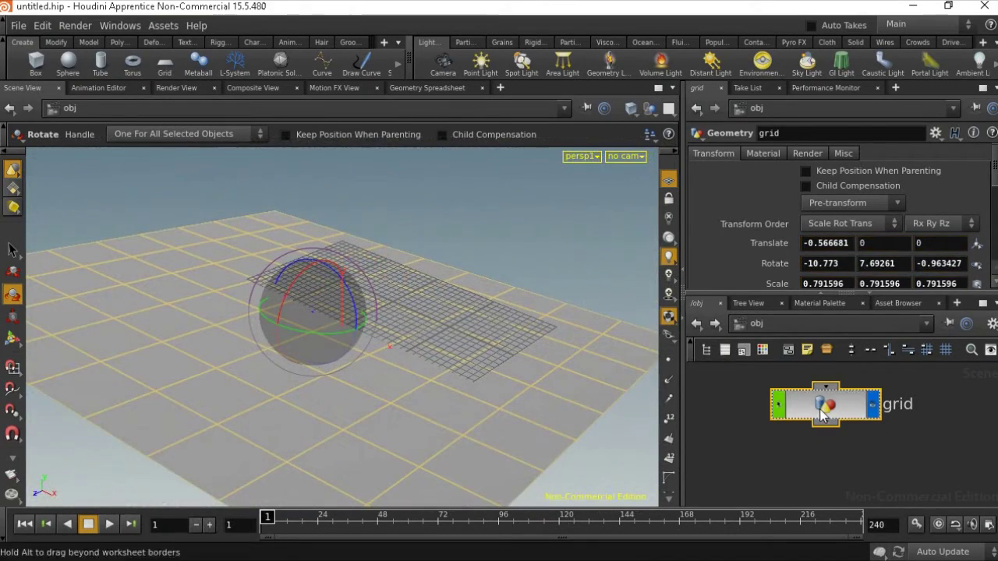
Delete the old grid, create a new Grid object and set its Uniform Scale to 0.215
{"action": "key", "text": "Delete"}
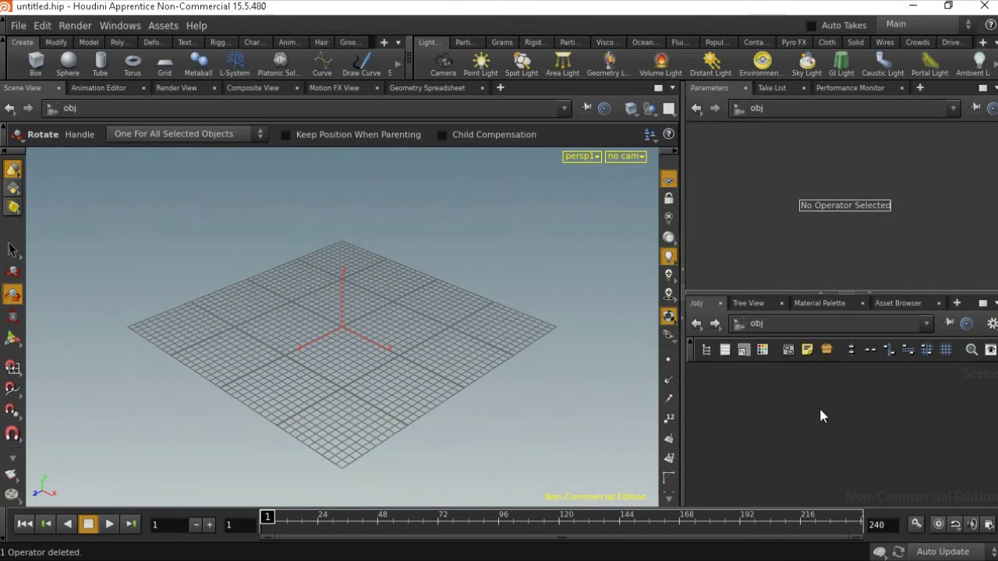
{"action": "key", "text": "Tab"}
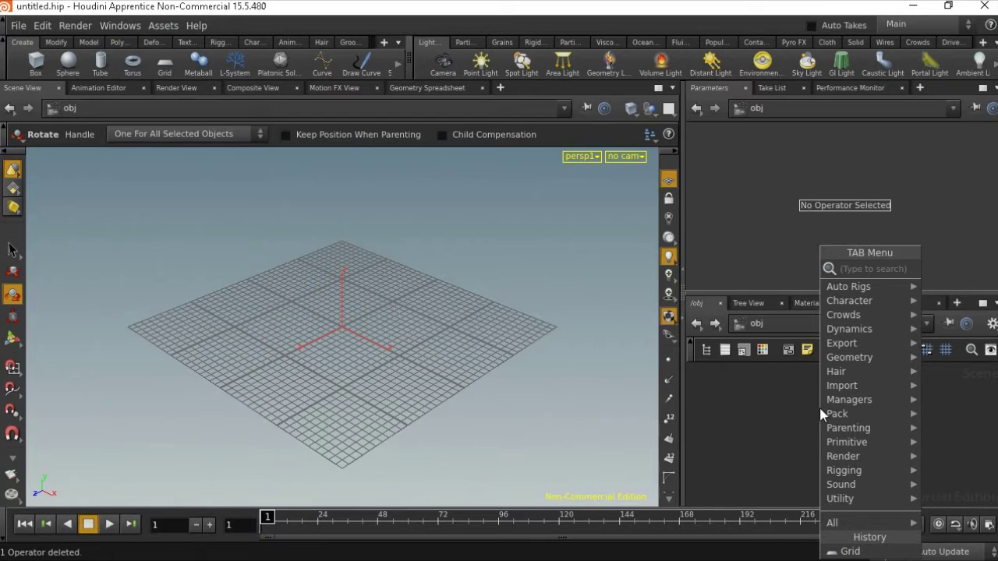
{"action": "left_click", "coordinate": [846, 552]}
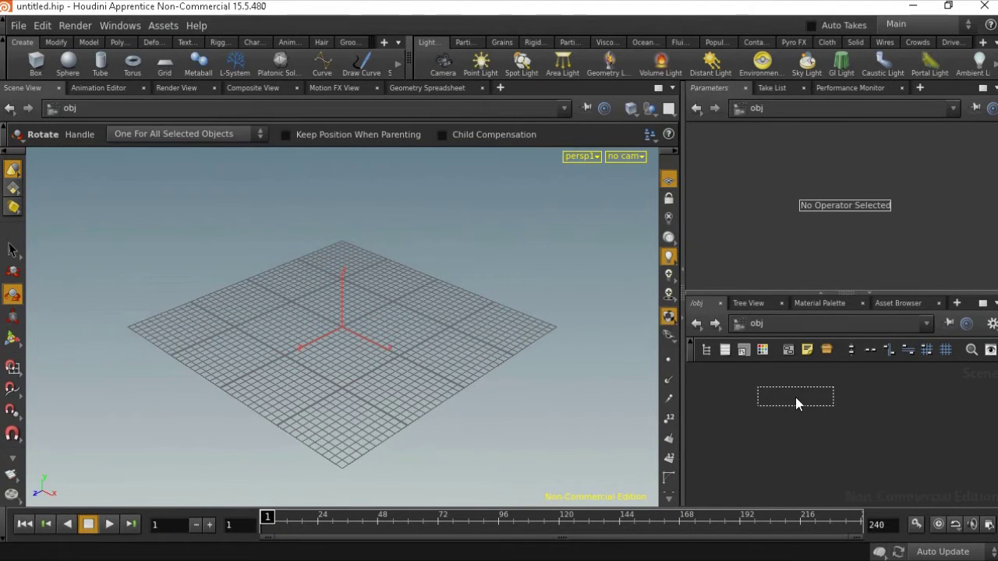
{"action": "left_click", "coordinate": [795, 402]}
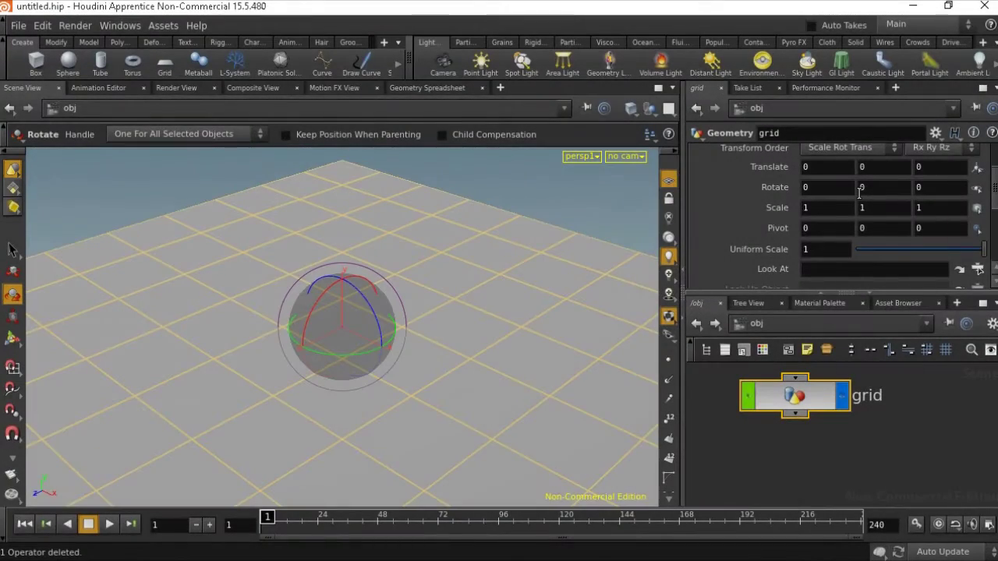
{"action": "left_click_drag", "start_coordinate": [986, 249], "coordinate": [883, 269]}
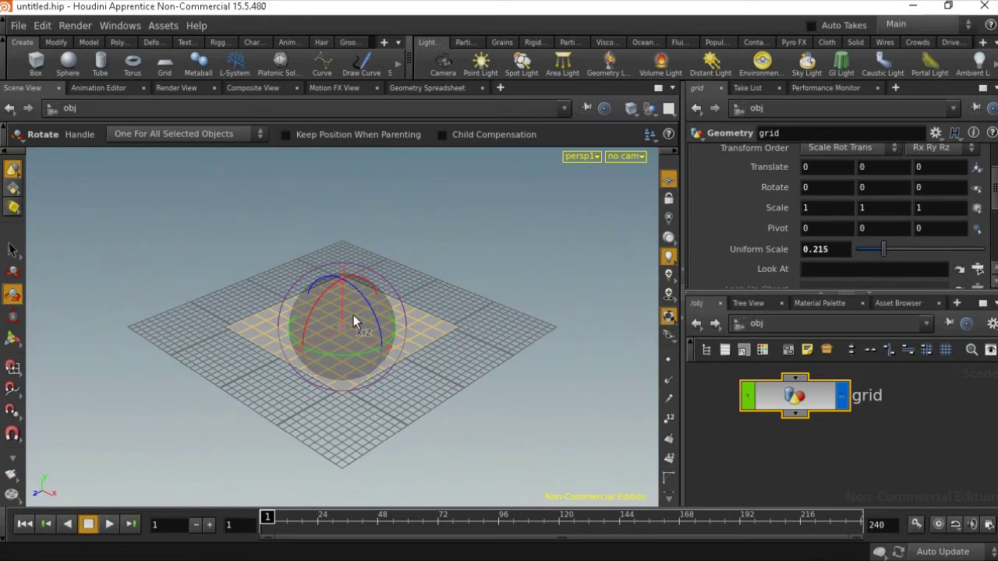
Rename the new grid object to TABLE
{"action": "left_click", "coordinate": [733, 417]}
{"action": "left_click_drag", "start_coordinate": [795, 398], "coordinate": [771, 392]}
{"action": "left_click", "coordinate": [768, 396]}
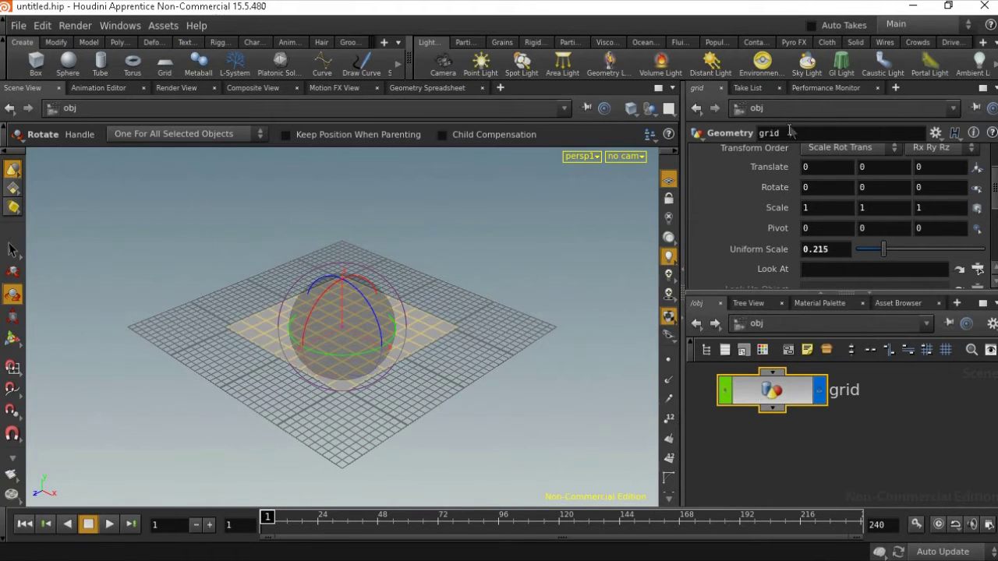
{"action": "left_click_drag", "start_coordinate": [790, 134], "coordinate": [746, 131]}
{"action": "type", "text": "TABLE"}
{"action": "key", "text": "Return"}
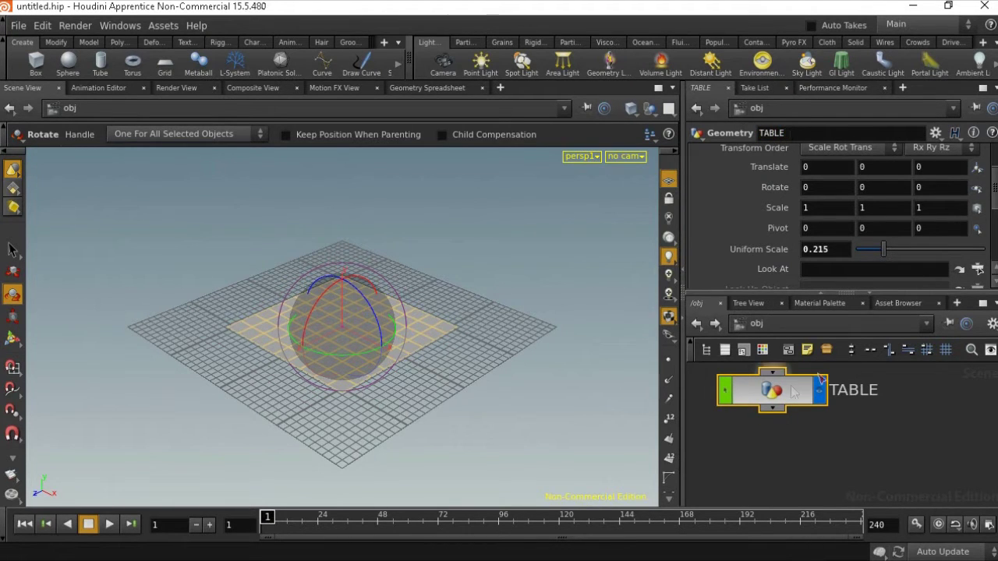
Dive inside TABLE to reach its grid1 node
{"action": "double_click", "coordinate": [780, 393]}
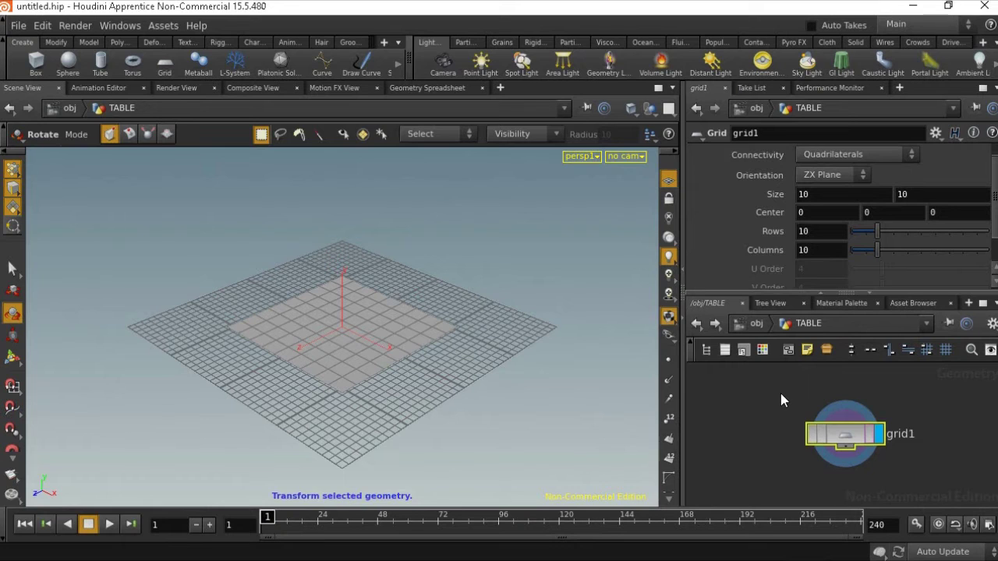
{"action": "left_click", "coordinate": [780, 392]}
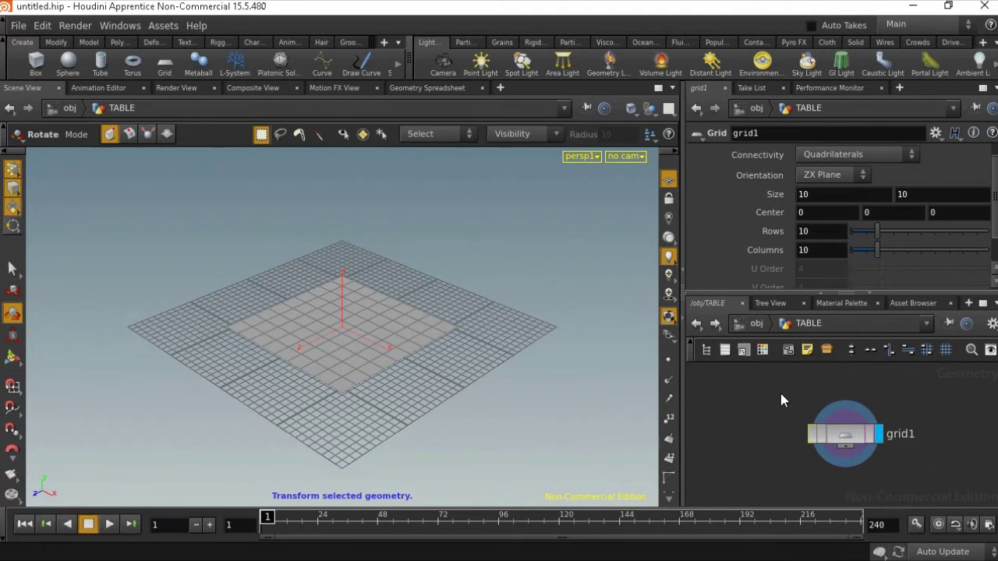
{"action": "key", "text": "Tab"}
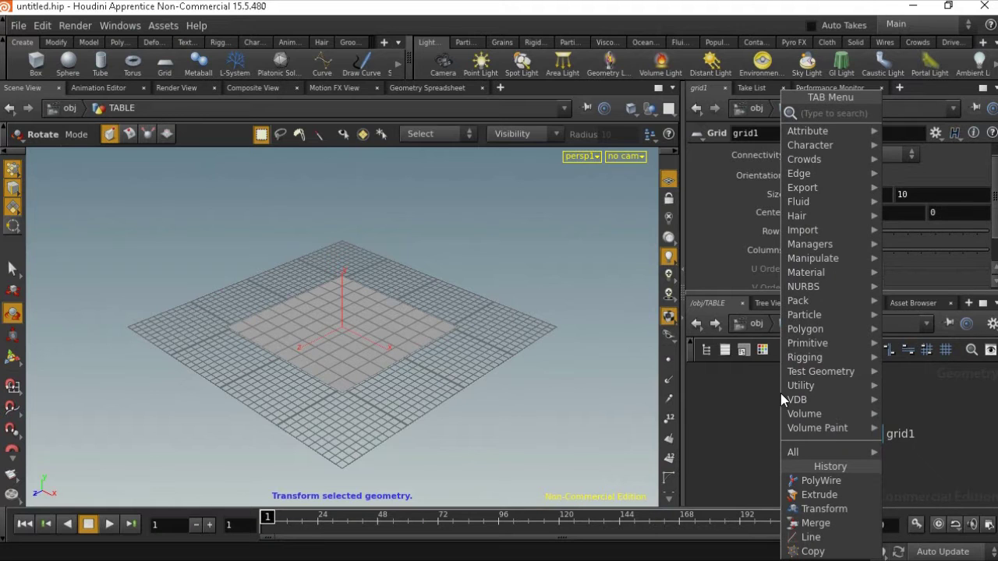
Add a line1 node beside grid1 and make it the displayed node
{"action": "type", "text": "l"}
{"action": "left_click", "coordinate": [680, 137]}
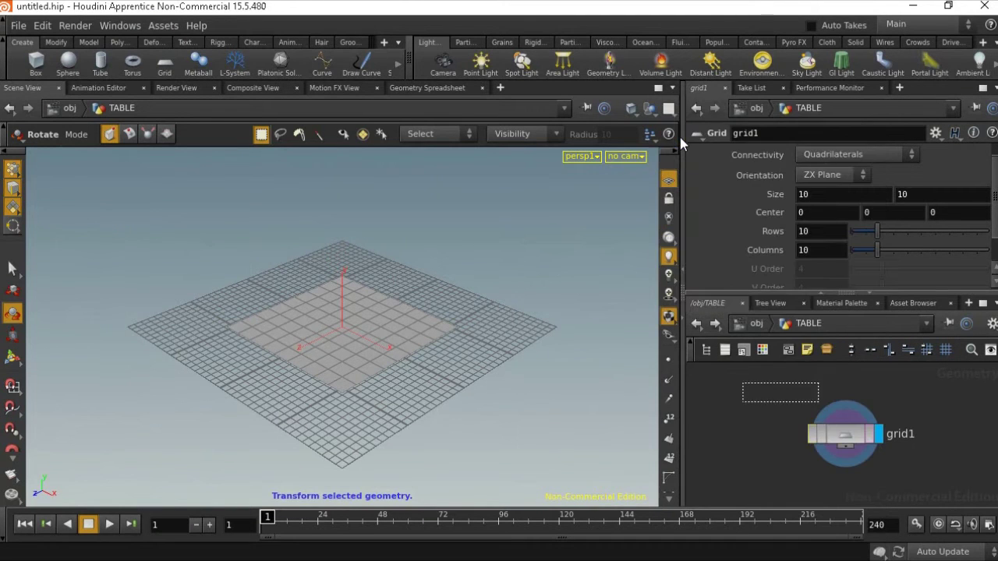
{"action": "left_click", "coordinate": [778, 398]}
{"action": "left_click_drag", "start_coordinate": [778, 398], "coordinate": [770, 437]}
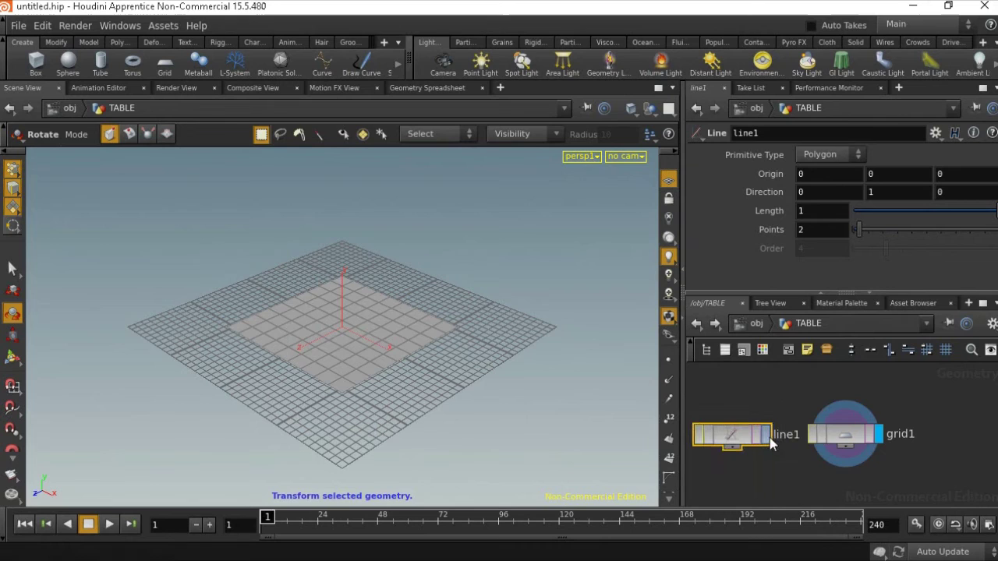
{"action": "left_click", "coordinate": [769, 437]}
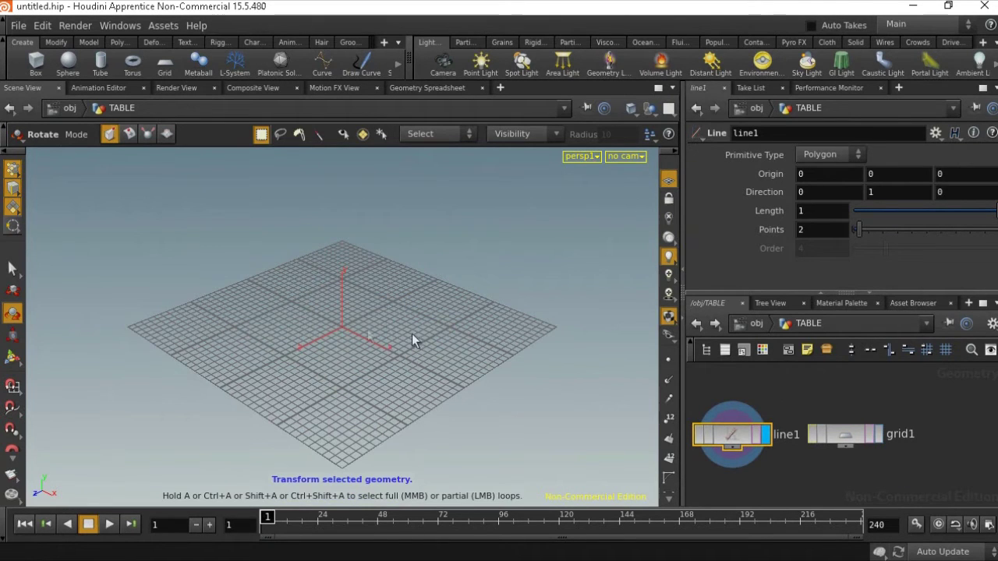
Hide the viewport reference grid and set the line's Length to 6.2
{"action": "left_click", "coordinate": [668, 179]}
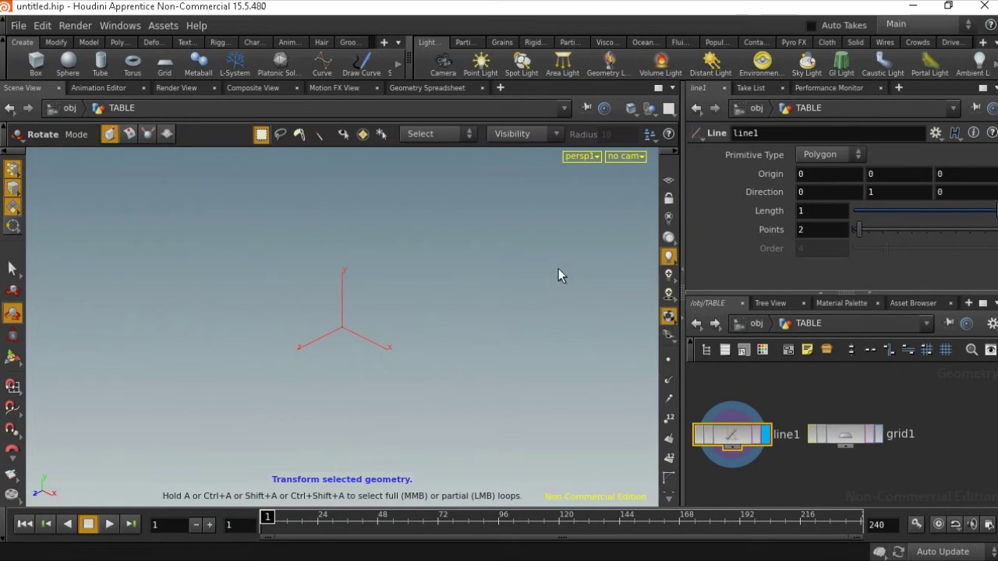
{"action": "left_click", "coordinate": [802, 210]}
{"action": "type", "text": ".2"}
{"action": "type", "text": "3.4"}
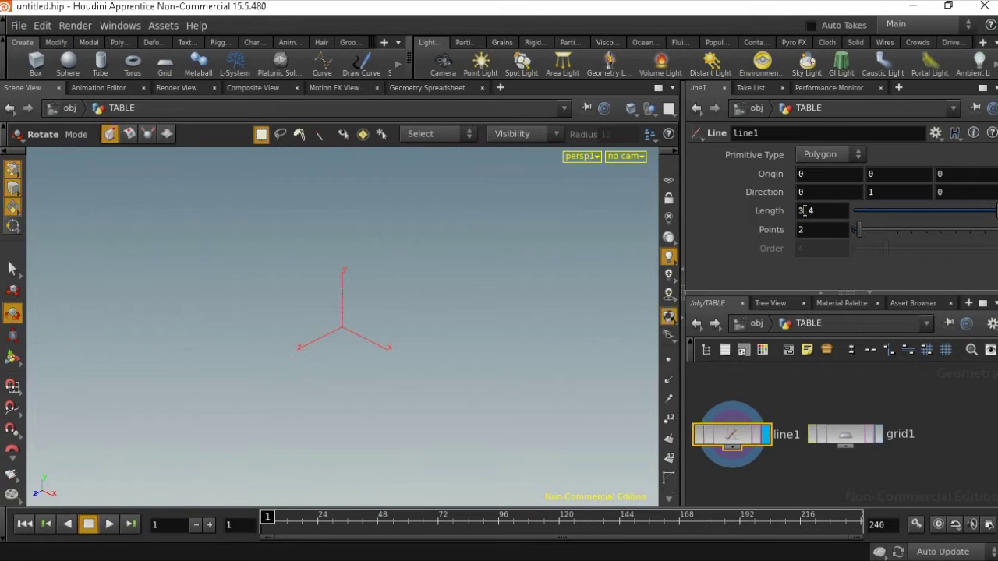
{"action": "type", "text": "6.2"}
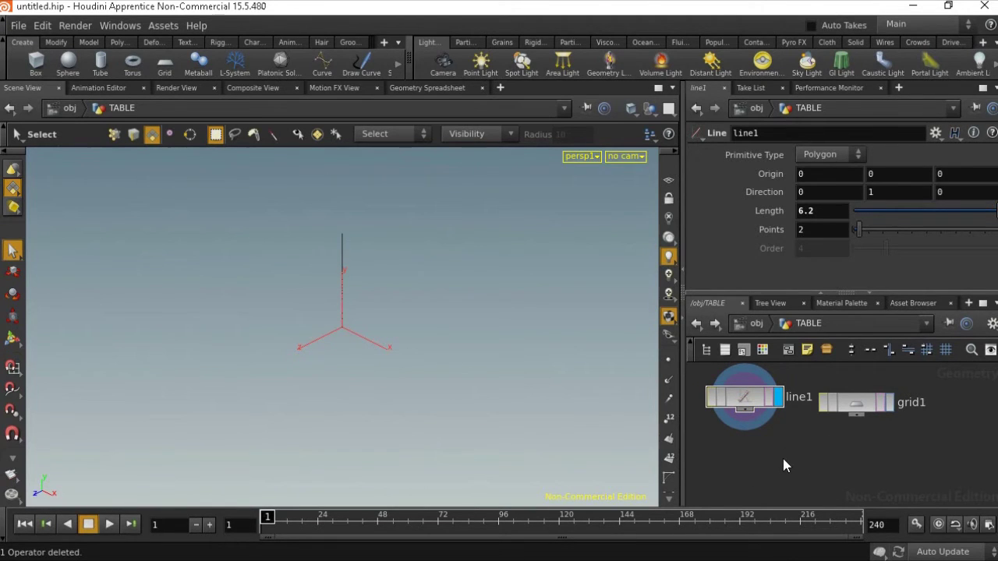
Add a copy1 Copy node and wire line1 into it
{"action": "key", "text": "Tab"}
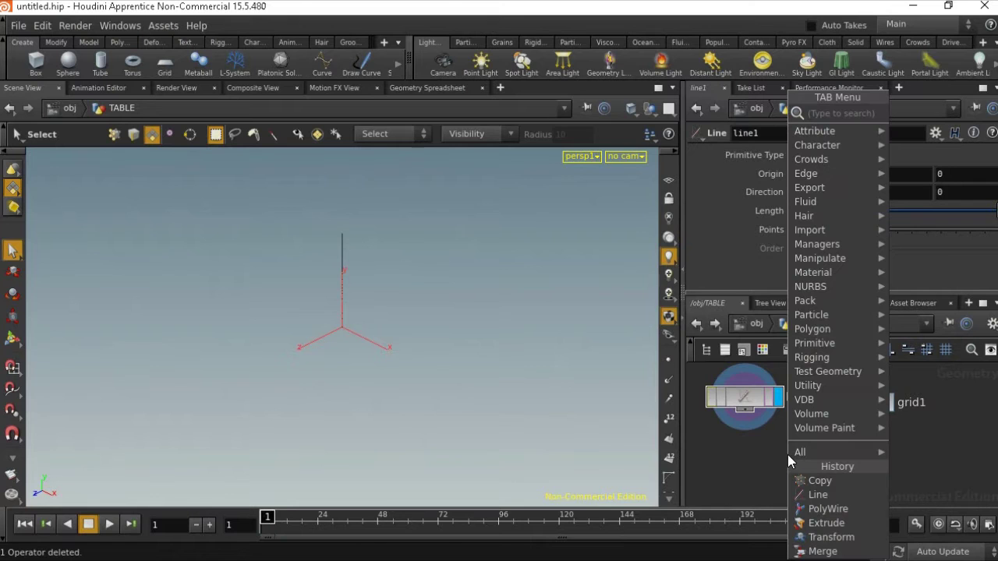
{"action": "type", "text": "cop"}
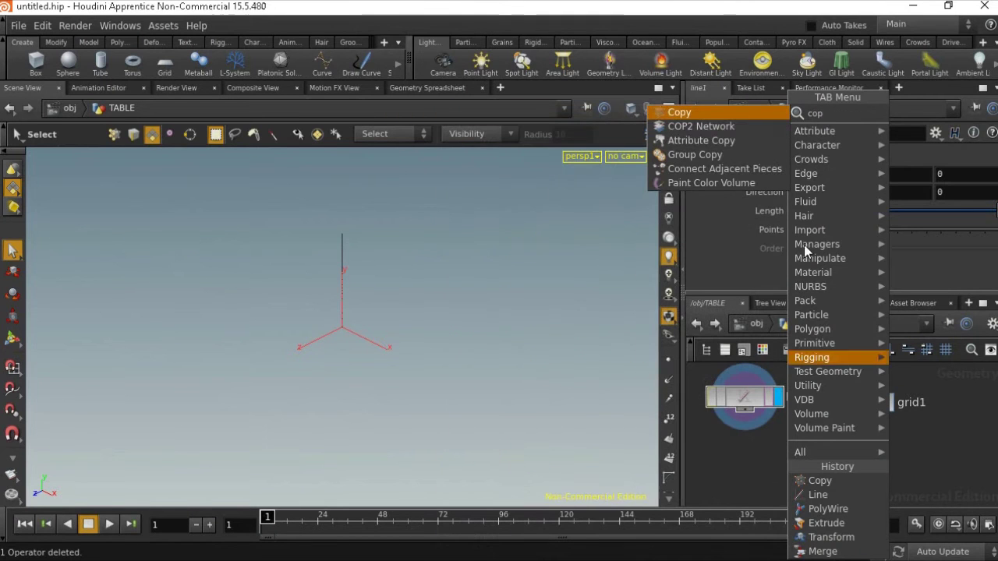
{"action": "left_click", "coordinate": [677, 116]}
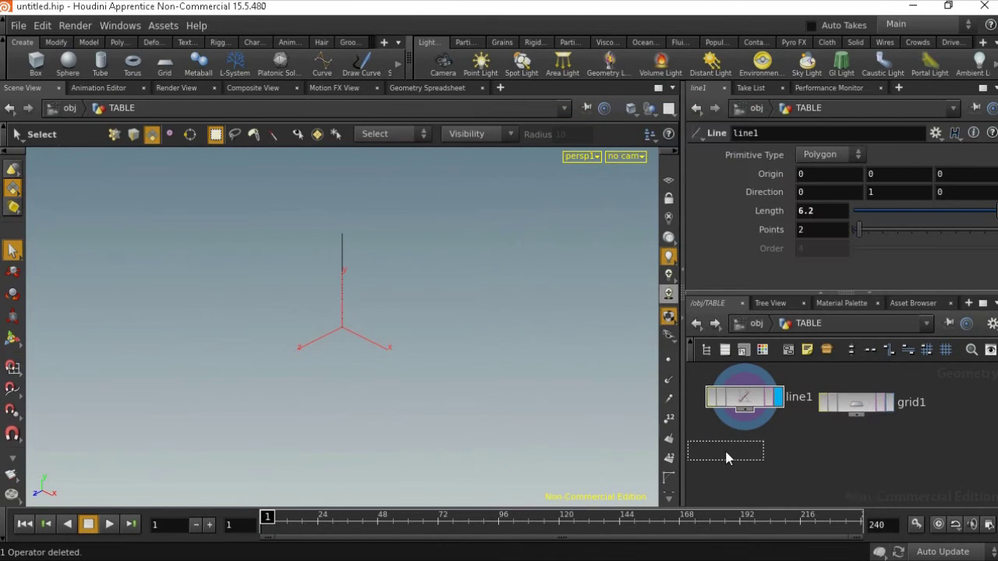
{"action": "left_click", "coordinate": [724, 449]}
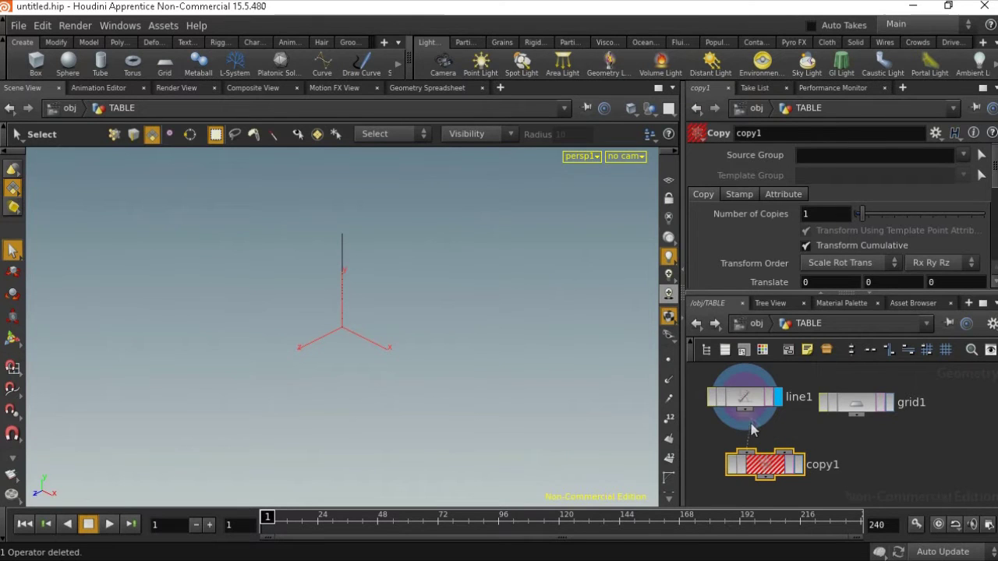
{"action": "left_click_drag", "start_coordinate": [744, 428], "coordinate": [746, 452]}
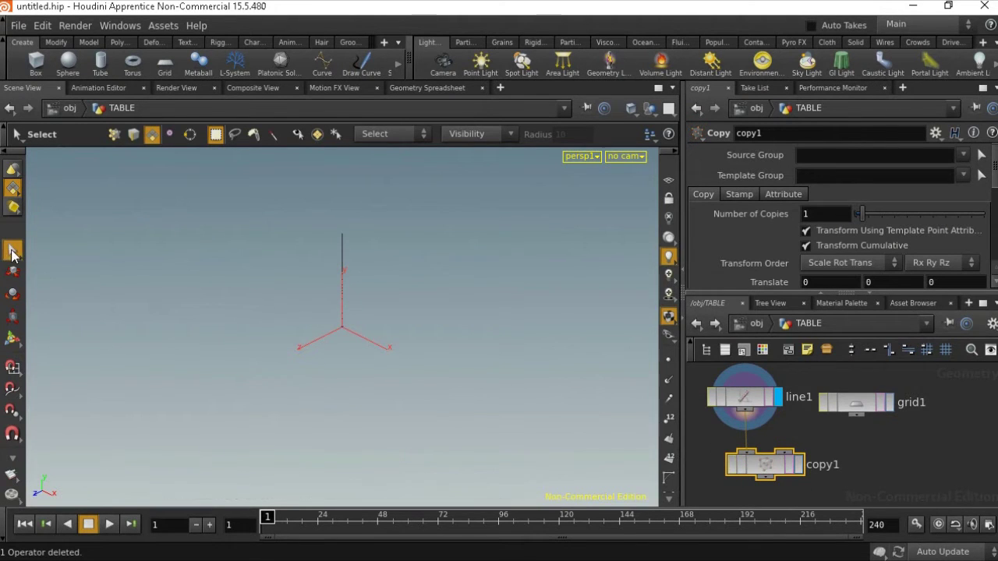
Display copy1 and activate its handles in the viewport
{"action": "left_click", "coordinate": [13, 251]}
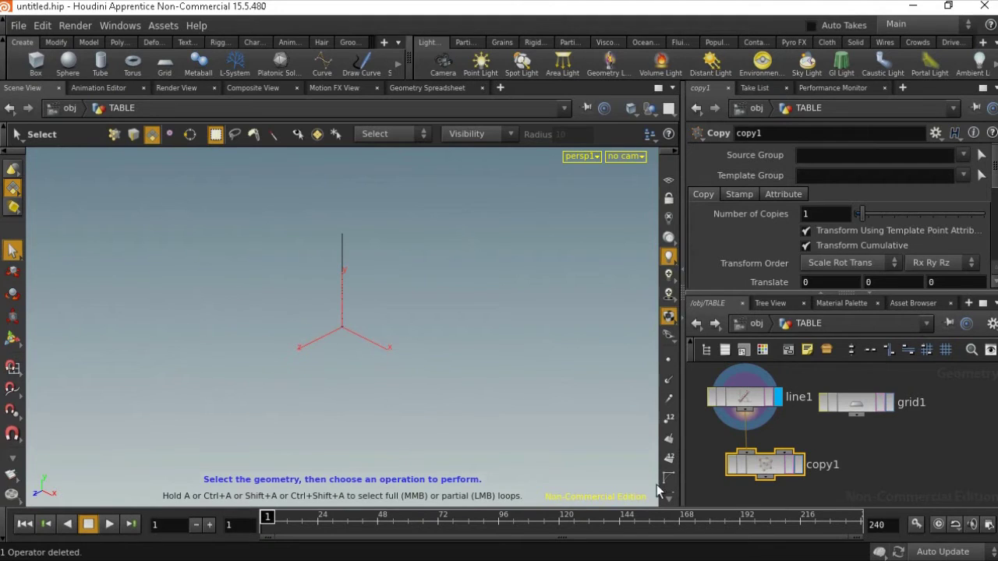
{"action": "left_click", "coordinate": [800, 465]}
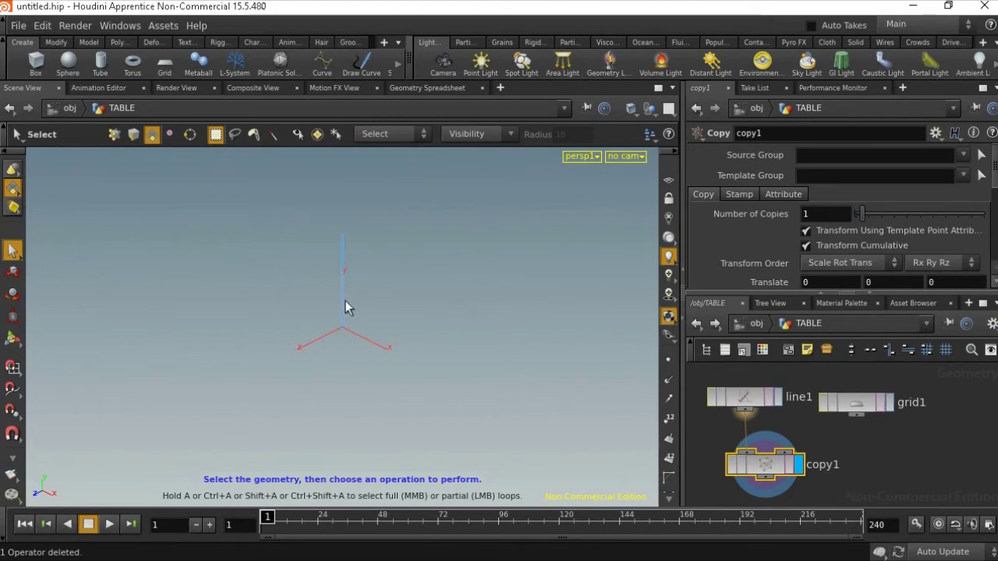
{"action": "key", "text": "Return"}
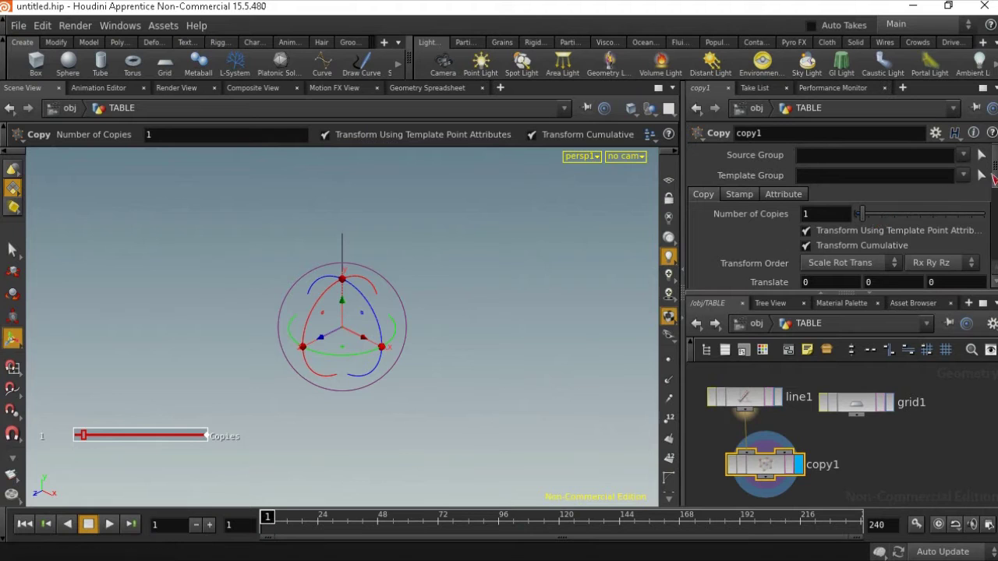
Experiment with copy1's Translate X, a Rotate of about 15.5 and up to 7 copies
{"action": "scroll", "coordinate": [936, 188], "scroll_direction": "down", "scroll_amount": 1}
{"action": "scroll", "coordinate": [858, 187], "scroll_direction": "down", "scroll_amount": 2}
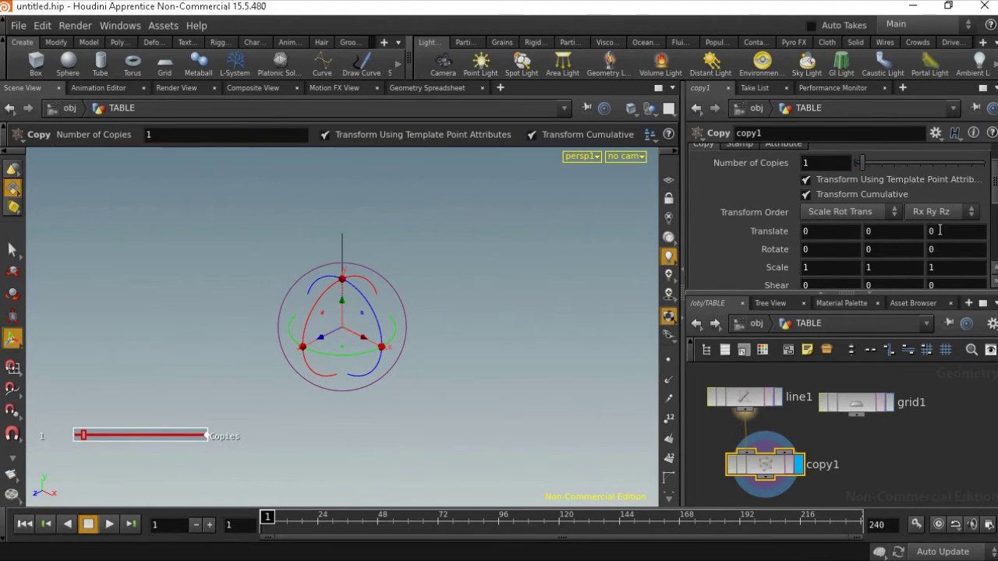
{"action": "middle_click_drag", "start_coordinate": [804, 230], "coordinate": [805, 231]}
{"action": "type", "text": "3.8"}
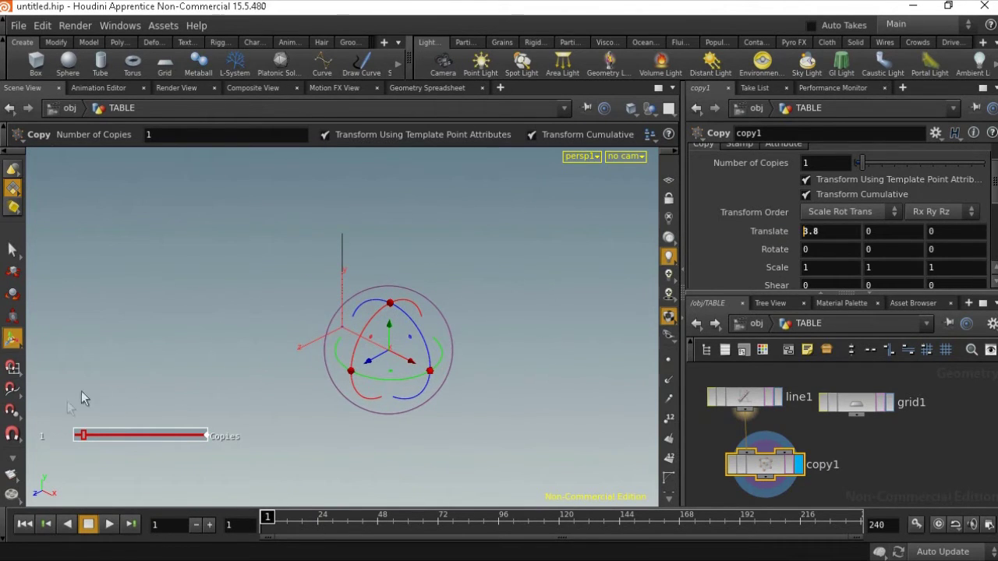
{"action": "left_click_drag", "start_coordinate": [83, 435], "coordinate": [102, 435]}
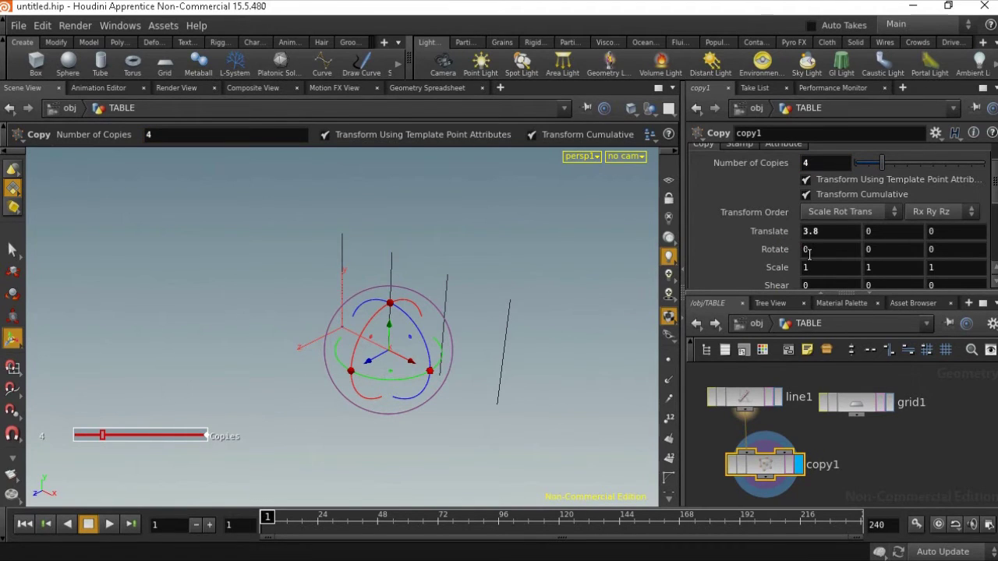
{"action": "left_click", "coordinate": [867, 250]}
{"action": "middle_click_drag", "start_coordinate": [807, 249], "coordinate": [774, 256]}
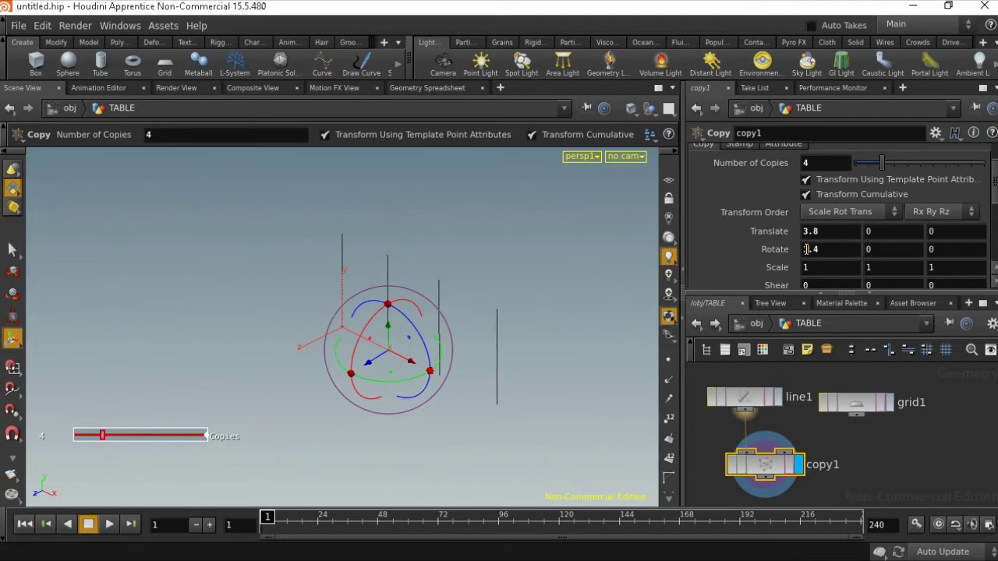
{"action": "type", "text": "15.5"}
{"action": "mouse_move", "coordinate": [102, 436]}
{"action": "left_mouse_down"}
{"action": "mouse_move", "coordinate": [122, 438]}
{"action": "mouse_move", "coordinate": [78, 436]}
{"action": "mouse_move", "coordinate": [121, 436]}
{"action": "mouse_move", "coordinate": [133, 426]}
{"action": "mouse_move", "coordinate": [70, 427]}
{"action": "mouse_move", "coordinate": [125, 431]}
{"action": "mouse_move", "coordinate": [78, 431]}
{"action": "mouse_move", "coordinate": [90, 431]}
{"action": "mouse_move", "coordinate": [55, 447]}
{"action": "left_mouse_up"}
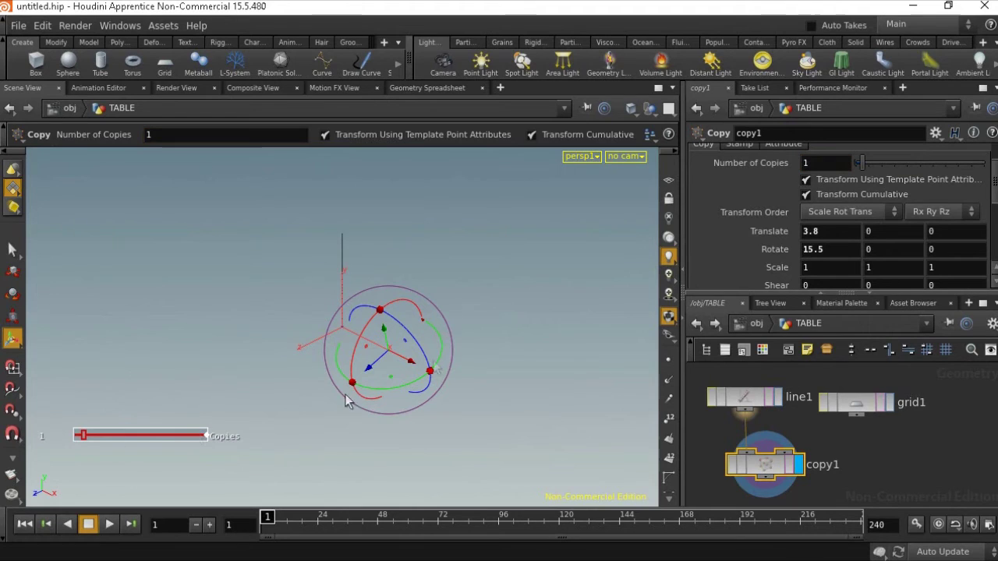
Reset copy1's Translate X to 0 and move grid1 aside in the network
{"action": "left_click", "coordinate": [811, 231]}
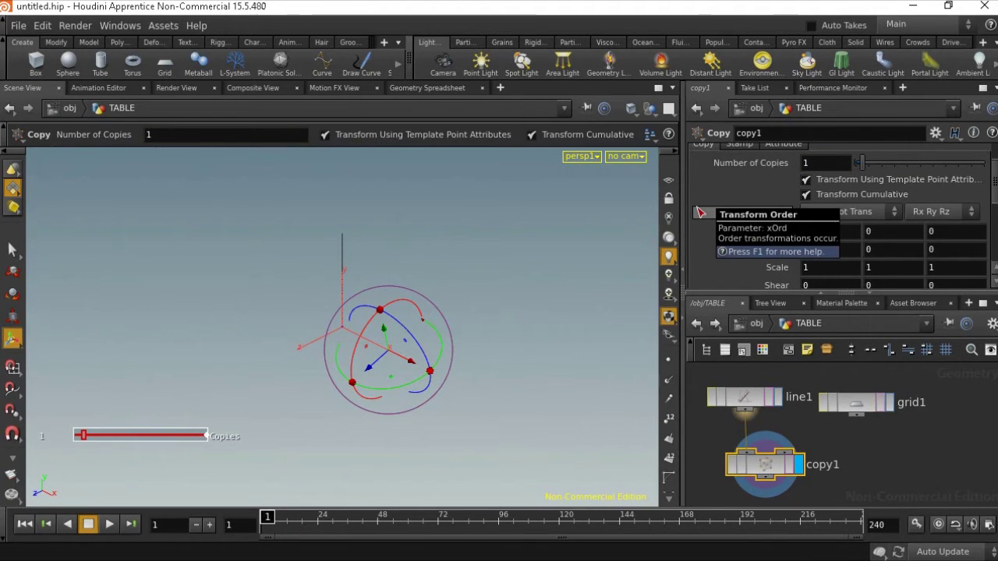
{"action": "type", "text": "0"}
{"action": "left_click", "coordinate": [824, 250]}
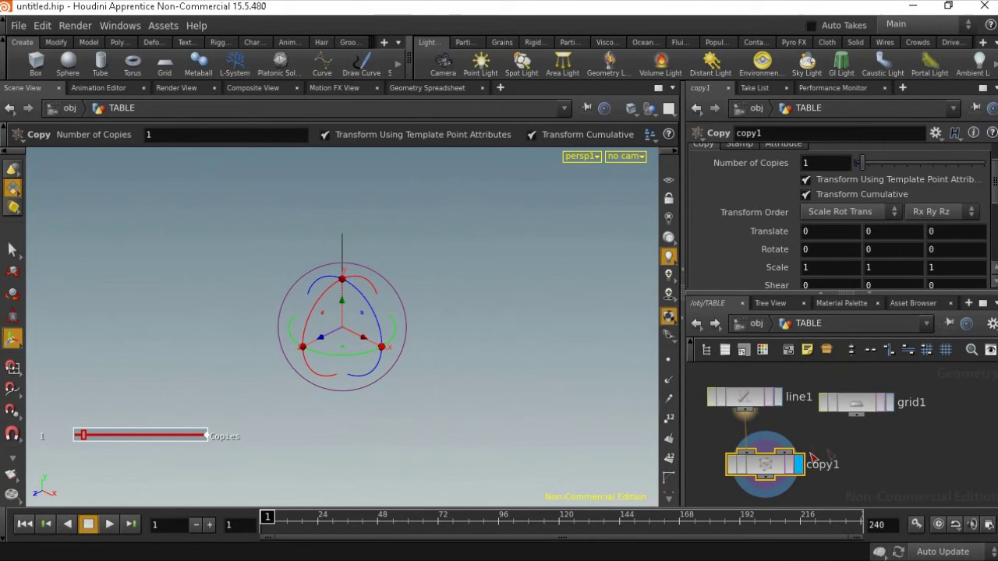
{"action": "mouse_move", "coordinate": [862, 408]}
{"action": "left_mouse_down"}
{"action": "mouse_move", "coordinate": [872, 393]}
{"action": "mouse_move", "coordinate": [785, 456]}
{"action": "left_mouse_up"}
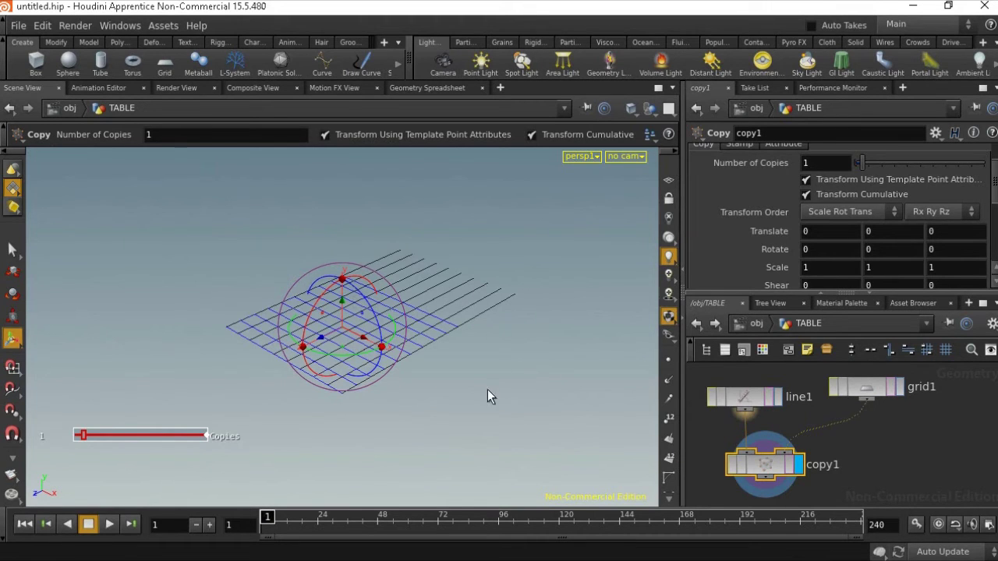
Display grid1, template line1 then copy1 for reference, and select grid1 to view its parameters
{"action": "left_click", "coordinate": [901, 390]}
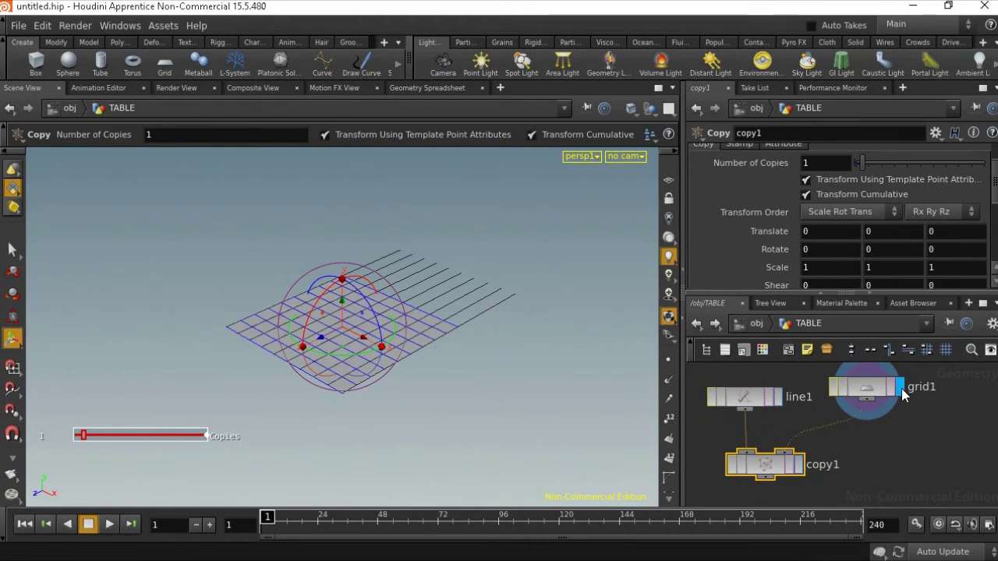
{"action": "left_click", "coordinate": [764, 396]}
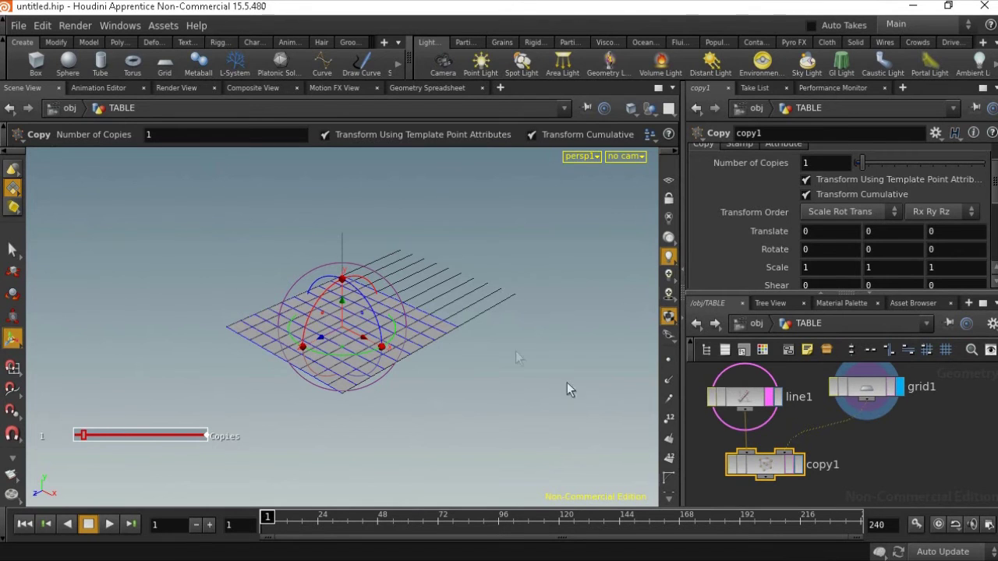
{"action": "left_click", "coordinate": [790, 464]}
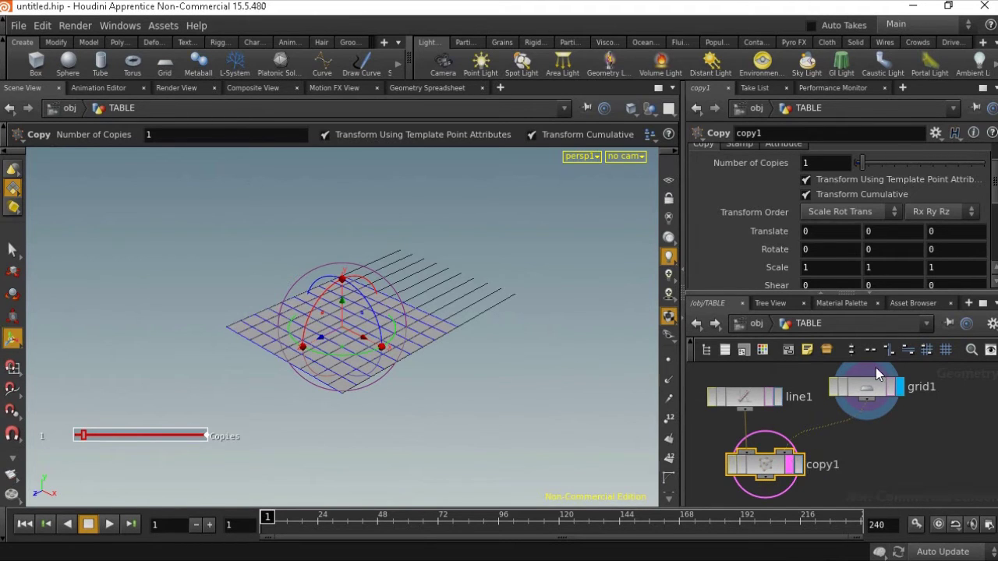
{"action": "left_click", "coordinate": [871, 385]}
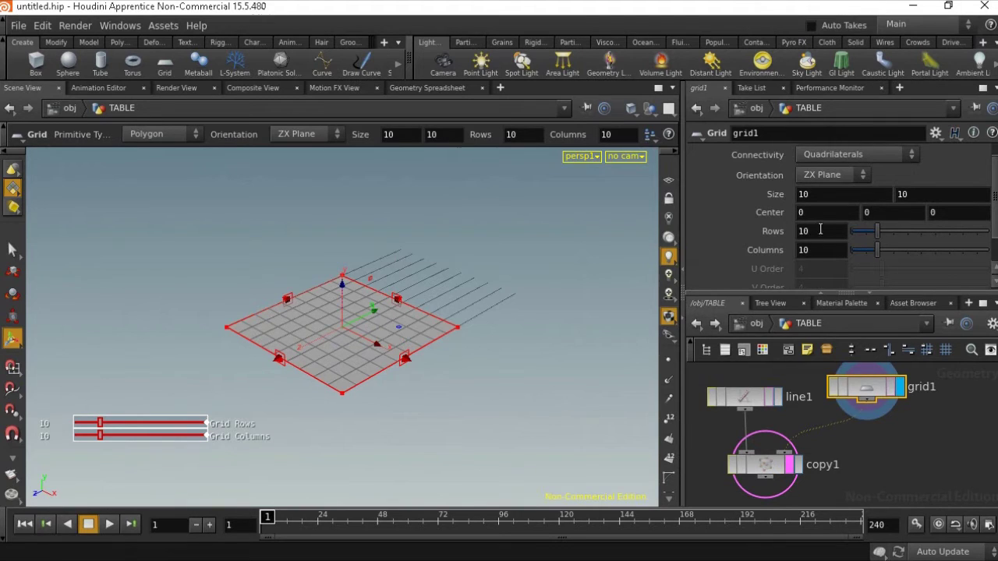
Set grid1 to 2 rows by 2 columns, then select the line1 node
{"action": "double_click", "coordinate": [813, 230]}
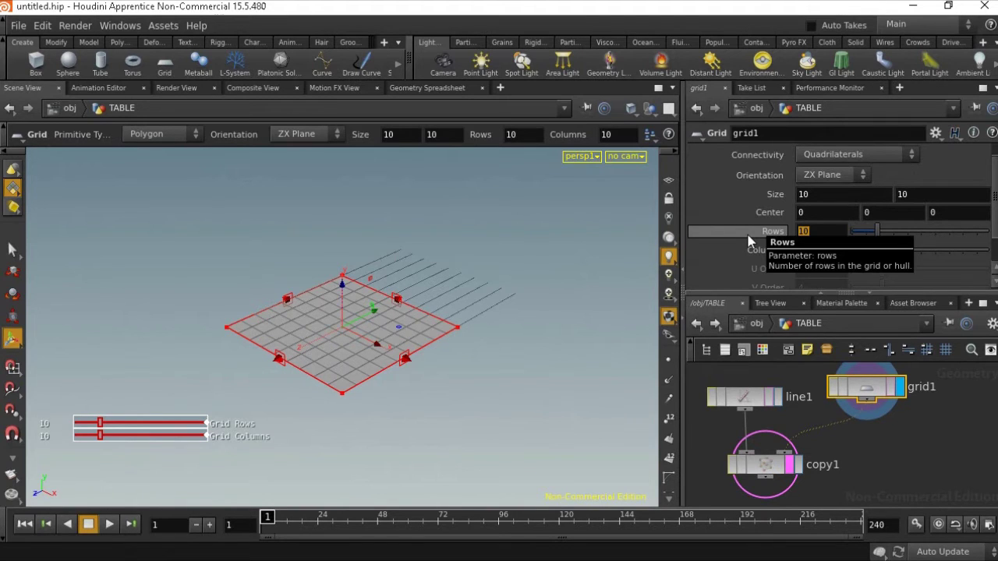
{"action": "type", "text": "2"}
{"action": "key", "text": "Return"}
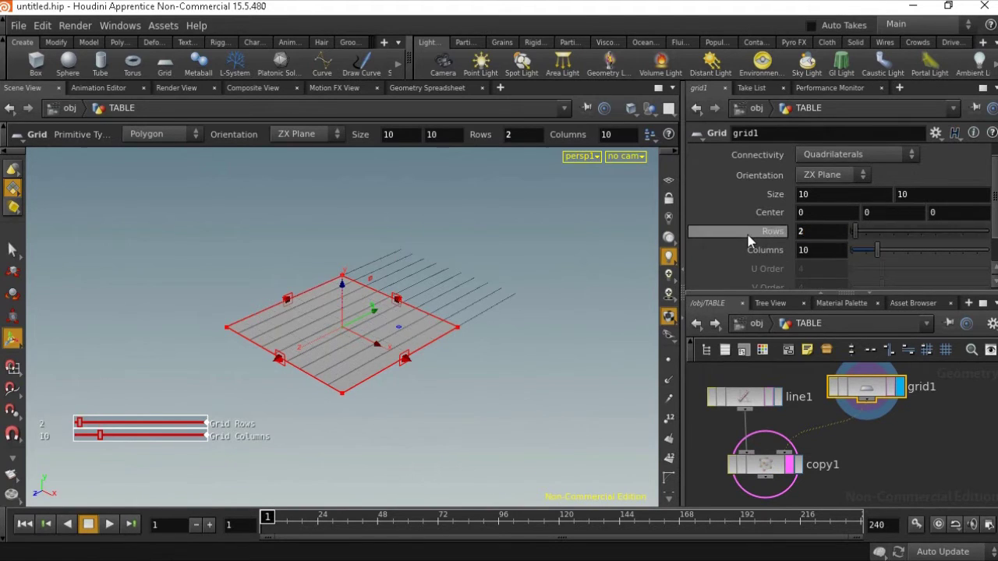
{"action": "type", "text": "2"}
{"action": "key", "text": "Return"}
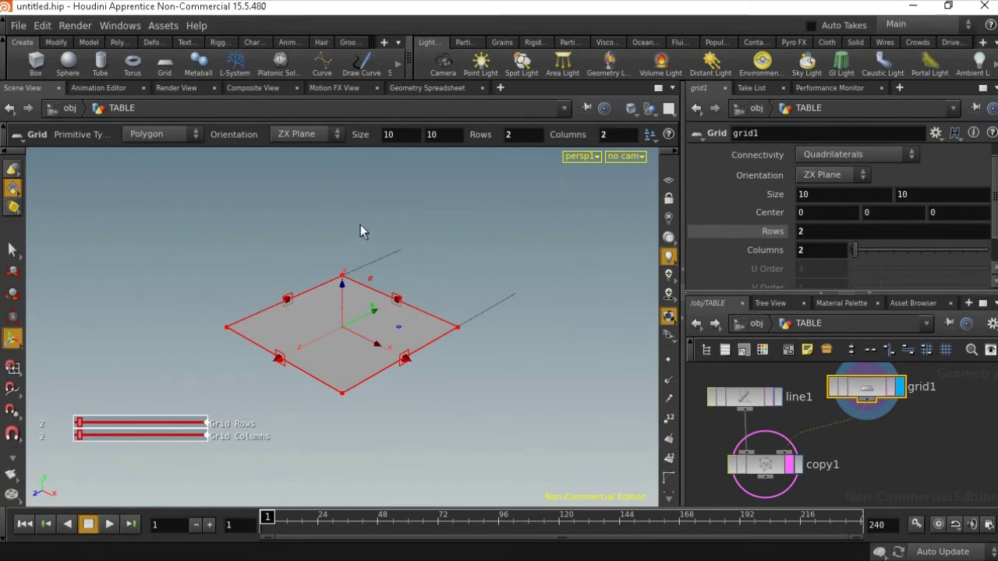
{"action": "left_click", "coordinate": [747, 402]}
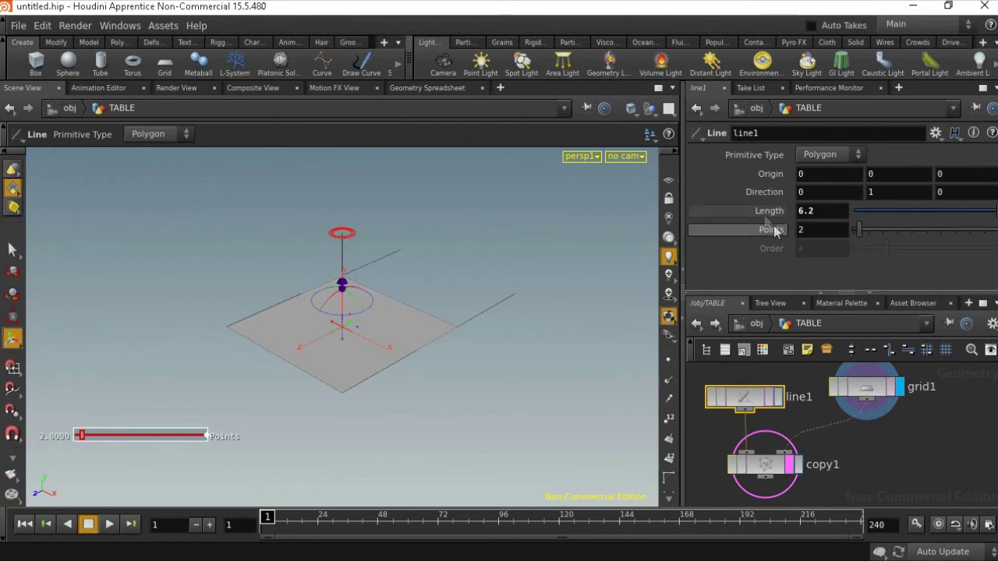
Set line1's Direction to 0, 0, 1
{"action": "left_click", "coordinate": [947, 191]}
{"action": "type", "text": "1"}
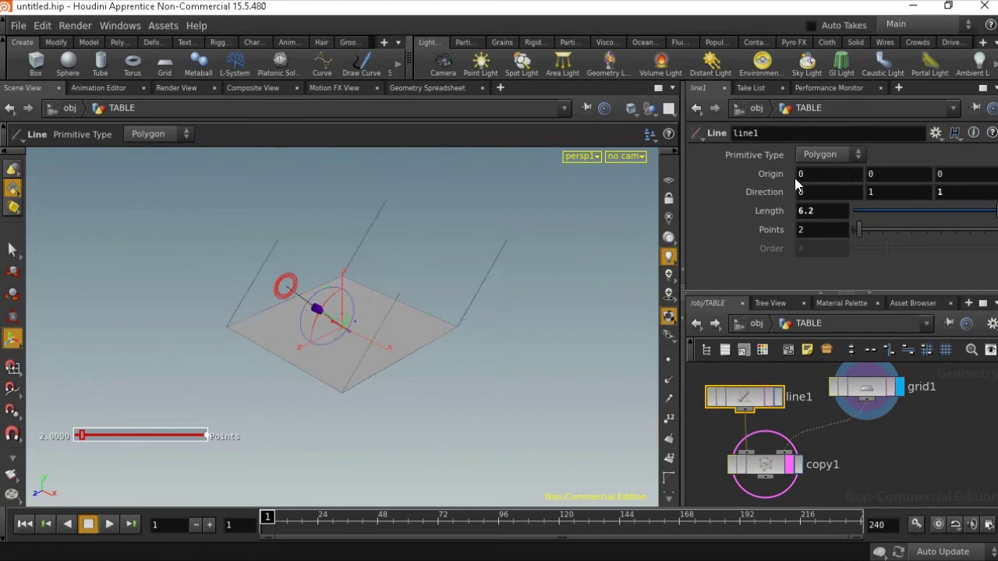
{"action": "key", "text": "shift+Tab"}
{"action": "type", "text": "0"}
{"action": "key", "text": "Return"}
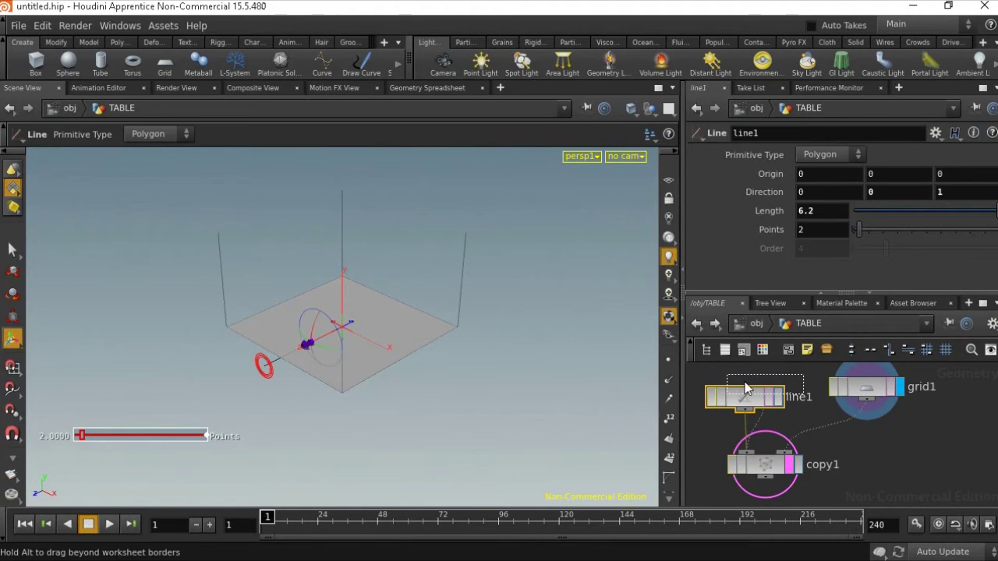
Drag line1's Length down to -3.1 so the legs hang below the grid's corners
{"action": "left_click_drag", "start_coordinate": [741, 395], "coordinate": [735, 383]}
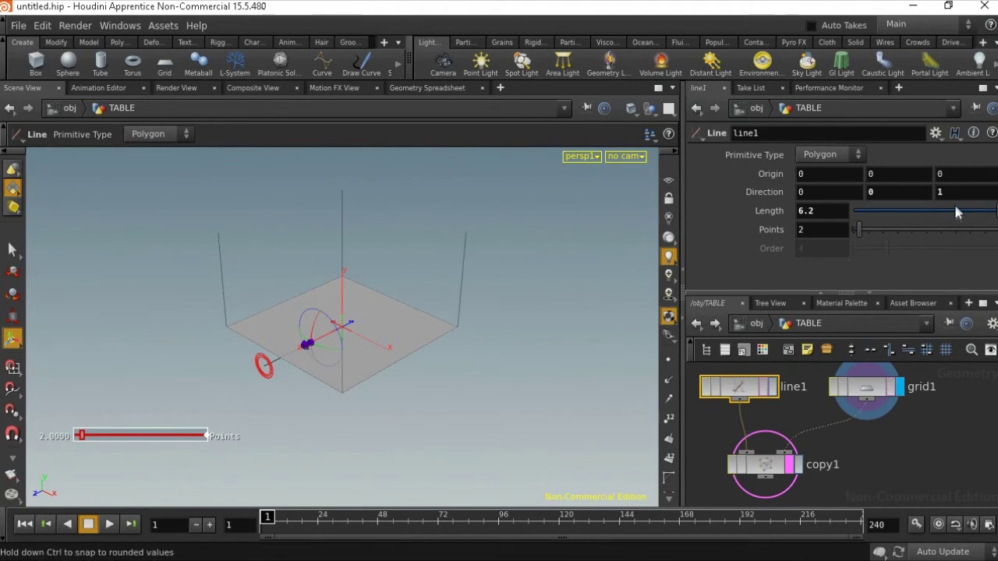
{"action": "scroll", "coordinate": [801, 211], "scroll_direction": "up", "scroll_amount": 1}
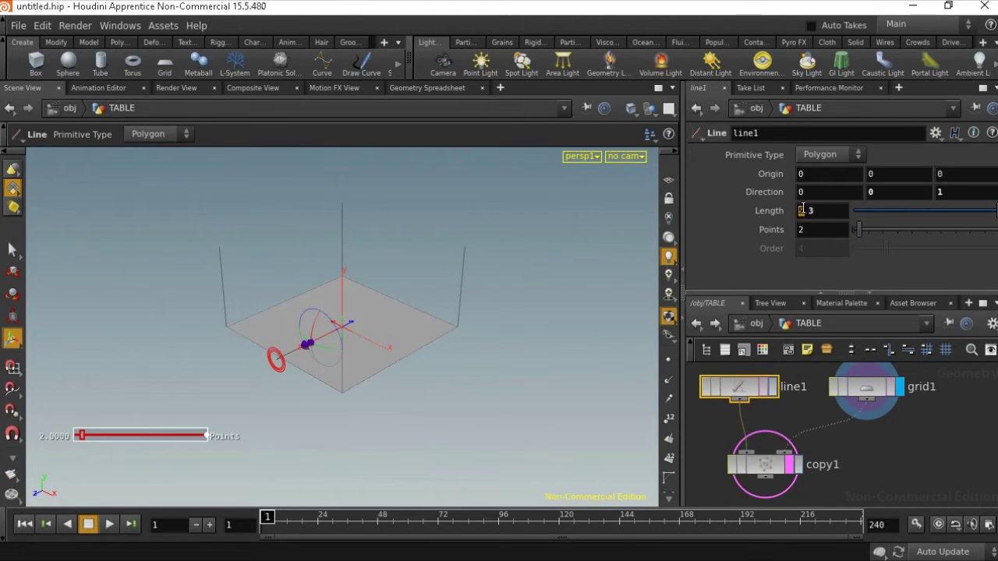
{"action": "key", "text": "Return"}
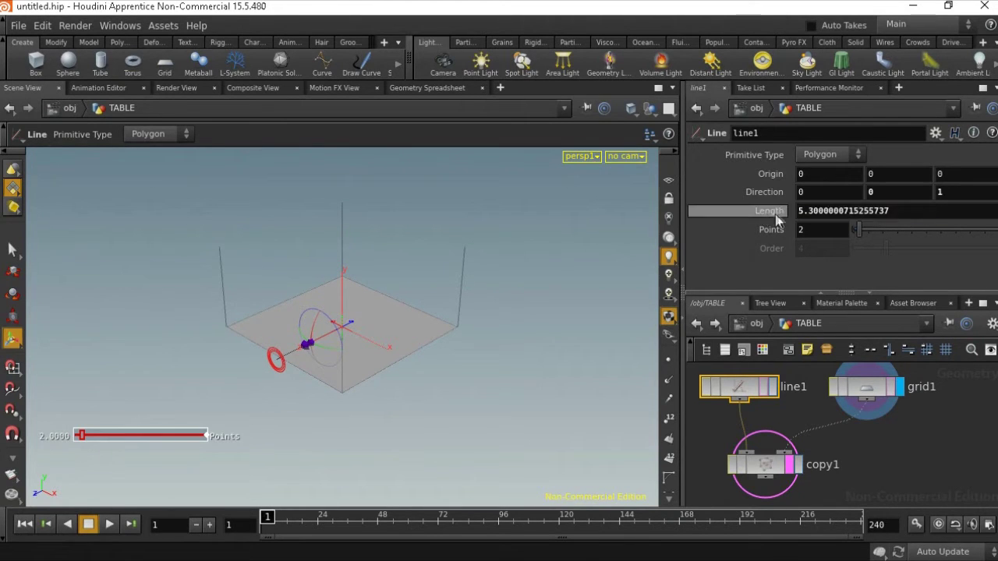
{"action": "middle_click_drag", "start_coordinate": [803, 217], "coordinate": [624, 157]}
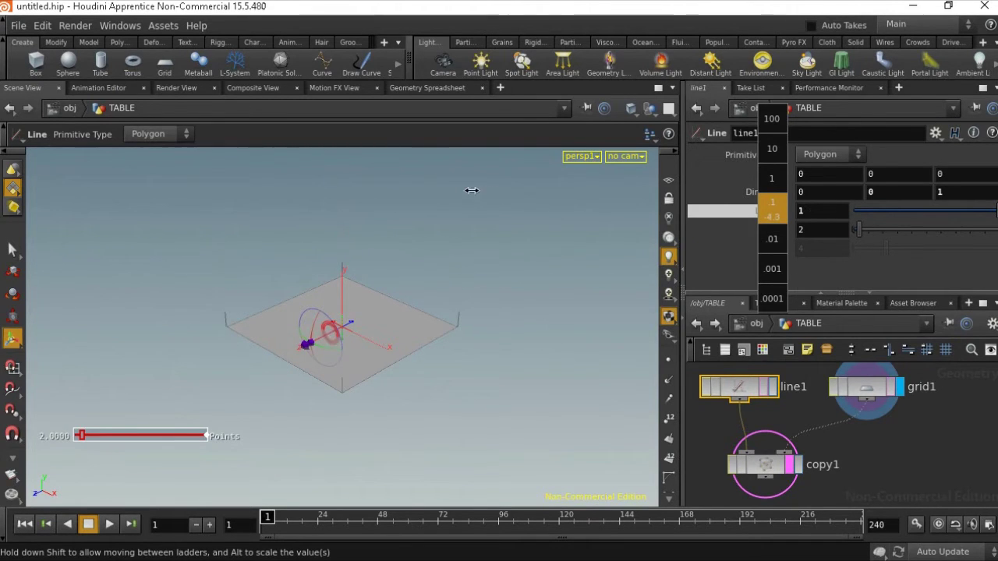
{"action": "mouse_move", "coordinate": [623, 156]}
{"action": "middle_mouse_down"}
{"action": "mouse_move", "coordinate": [347, 240]}
{"action": "mouse_move", "coordinate": [105, 279]}
{"action": "mouse_move", "coordinate": [586, 273]}
{"action": "mouse_move", "coordinate": [125, 257]}
{"action": "mouse_move", "coordinate": [125, 246]}
{"action": "mouse_move", "coordinate": [473, 267]}
{"action": "mouse_move", "coordinate": [20, 258]}
{"action": "mouse_move", "coordinate": [238, 265]}
{"action": "mouse_move", "coordinate": [195, 286]}
{"action": "middle_mouse_up"}
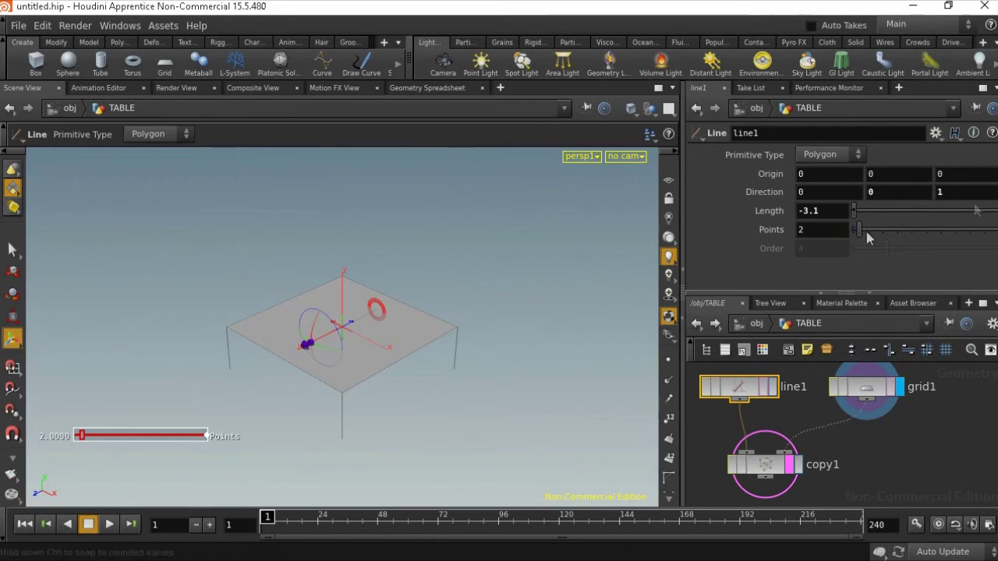
{"action": "left_click", "coordinate": [868, 390]}
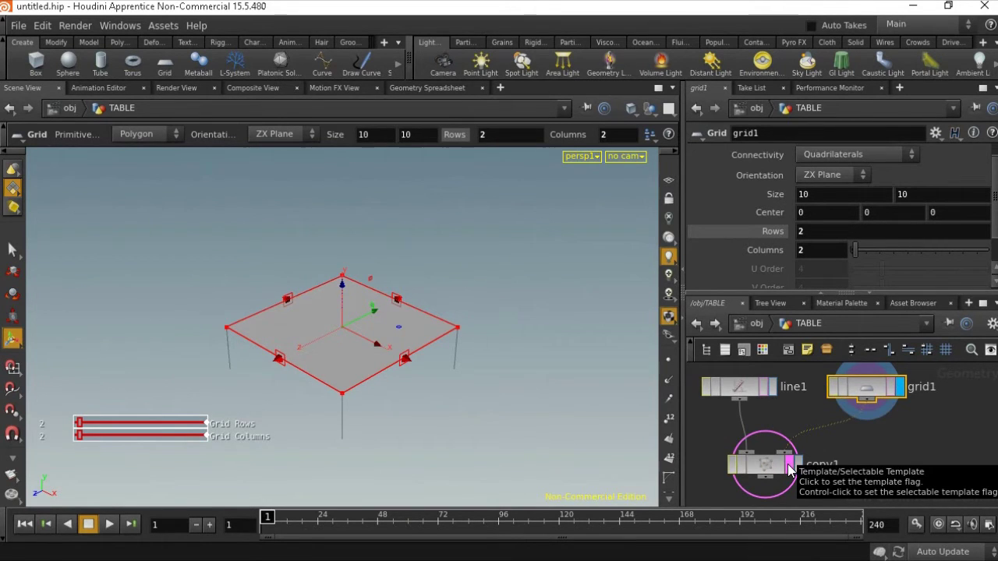
{"action": "middle_click_drag", "start_coordinate": [876, 444], "coordinate": [890, 426]}
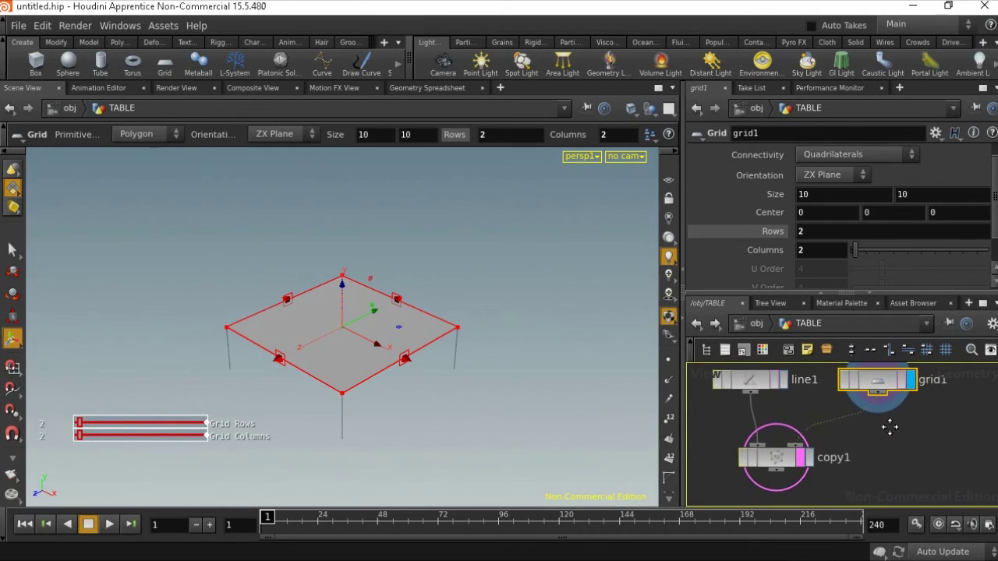
Add a Transform node (transform1) after grid1 in the network
{"action": "scroll", "coordinate": [873, 427], "scroll_direction": "down", "scroll_amount": 2}
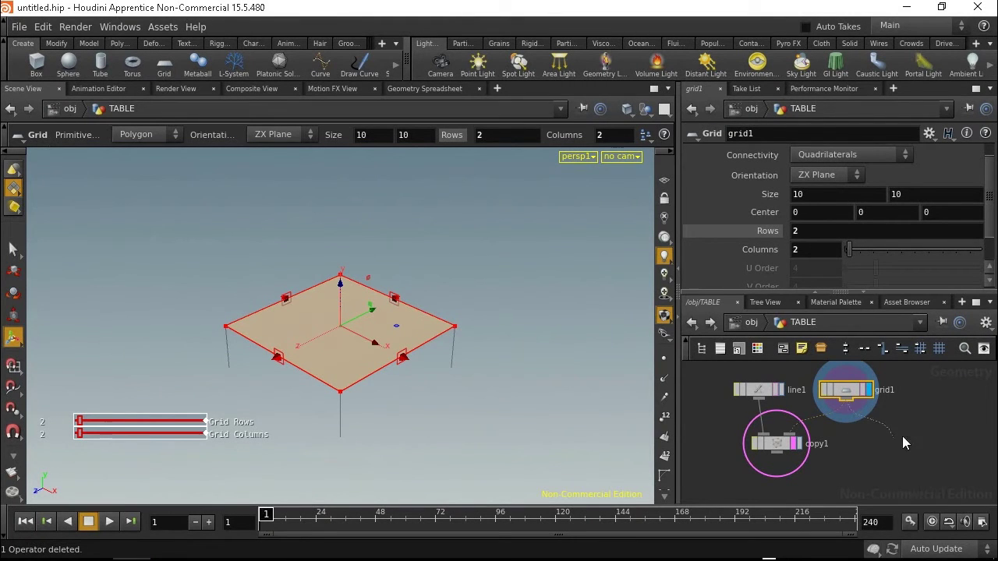
{"action": "key", "text": "Tab"}
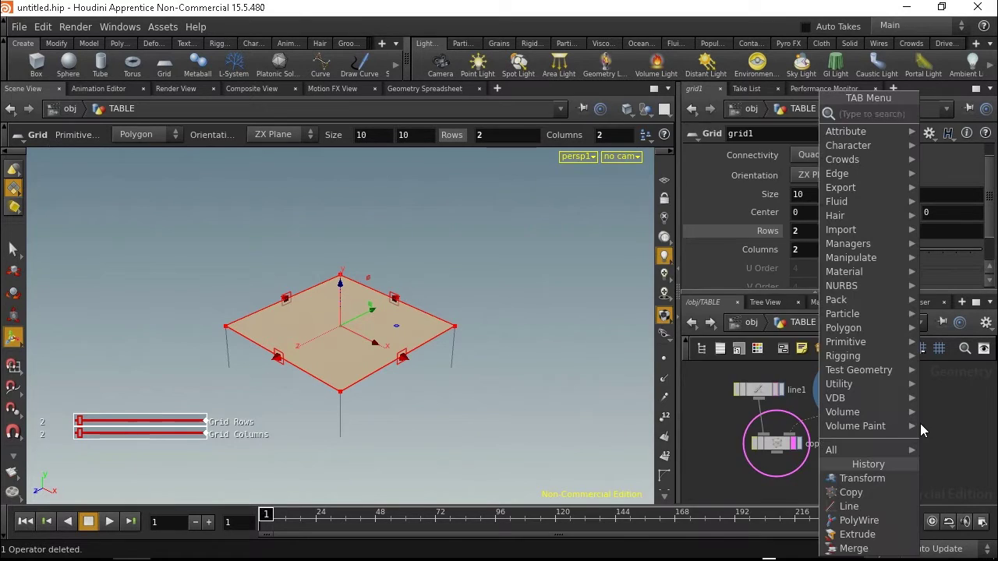
{"action": "type", "text": "tran"}
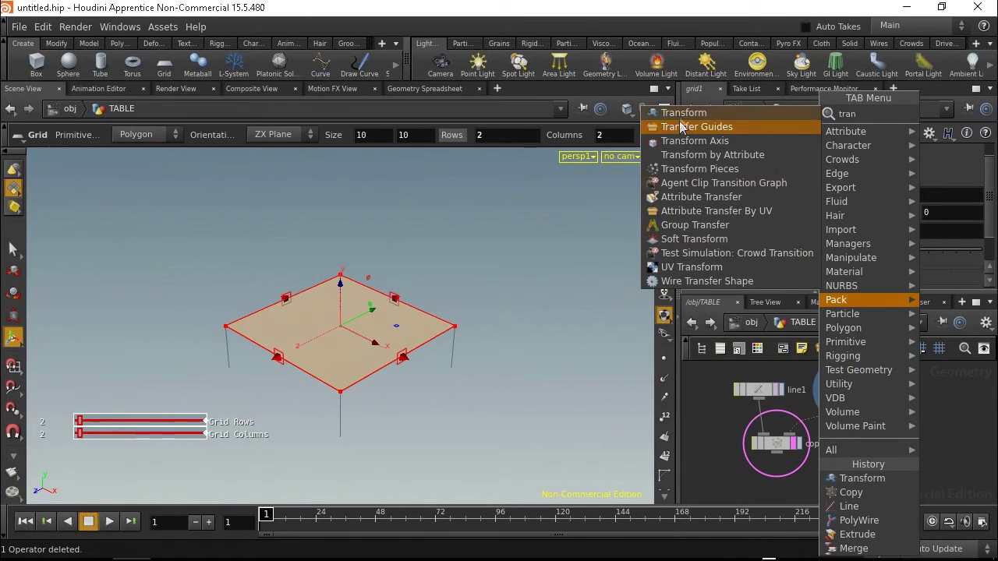
{"action": "left_click", "coordinate": [679, 121]}
{"action": "left_click", "coordinate": [925, 431]}
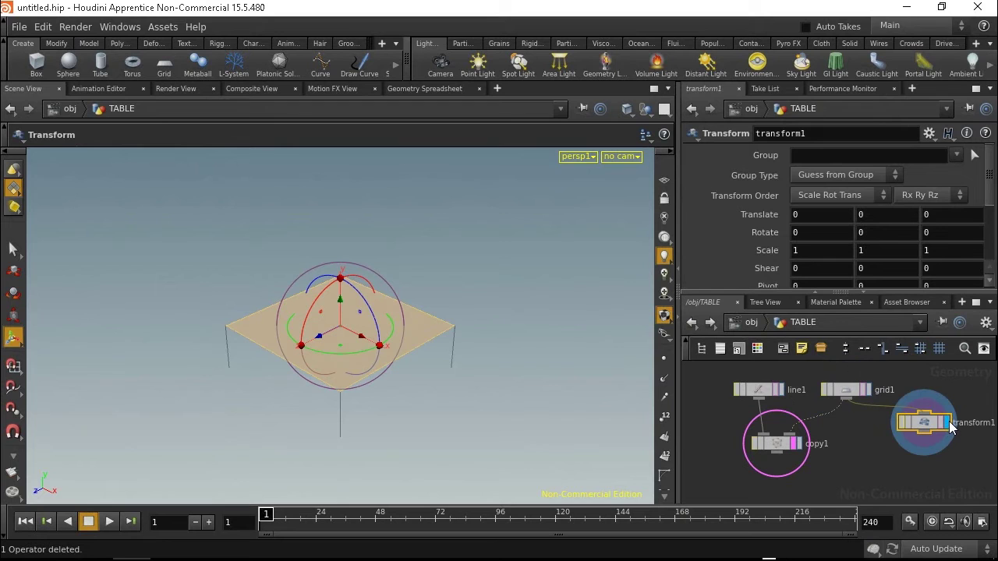
Move the tabletop up then back down to about 0.0093 in Y, and reposition transform1
{"action": "left_click_drag", "start_coordinate": [343, 314], "coordinate": [343, 294]}
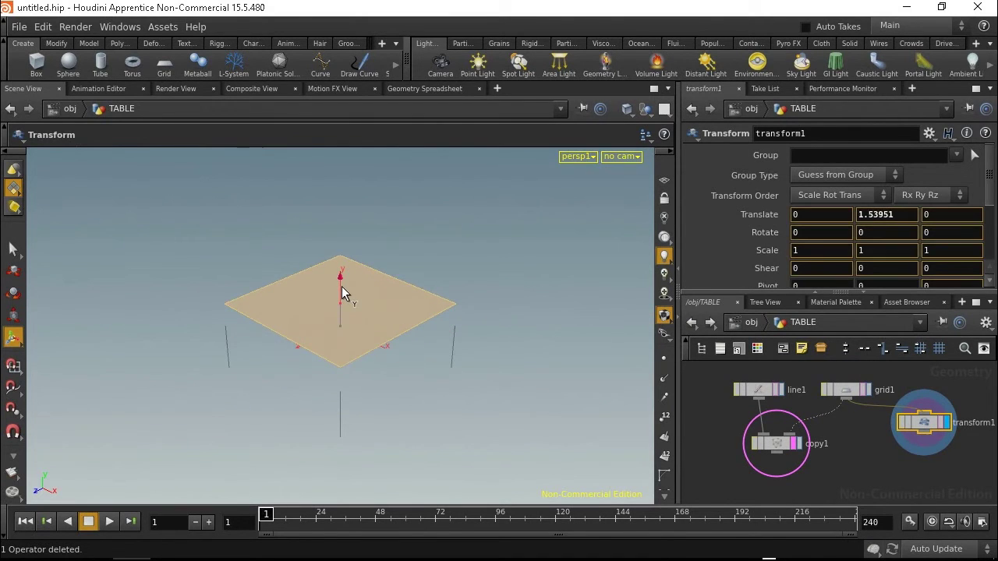
{"action": "key", "text": "r"}
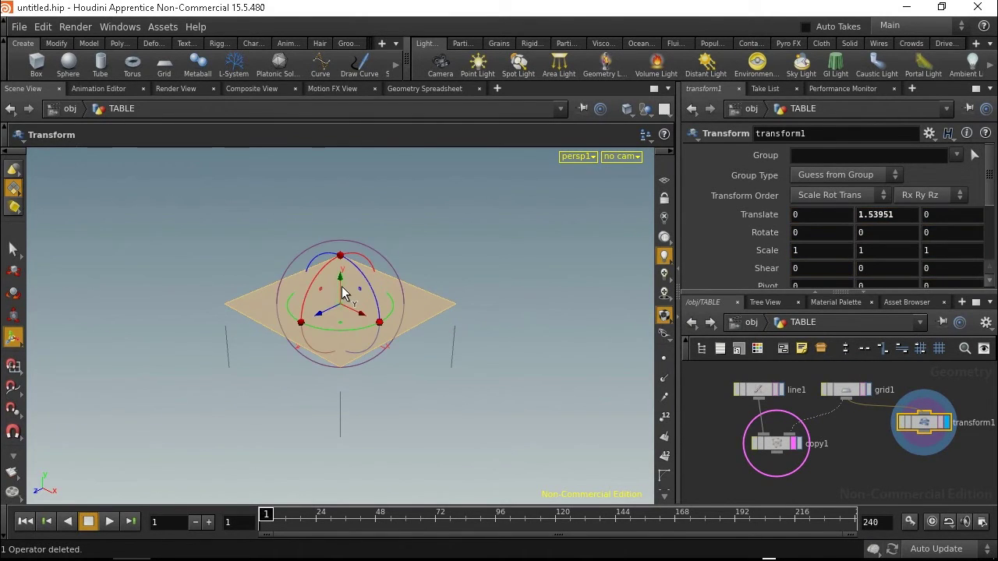
{"action": "key", "text": "t"}
{"action": "left_click_drag", "start_coordinate": [339, 283], "coordinate": [334, 312]}
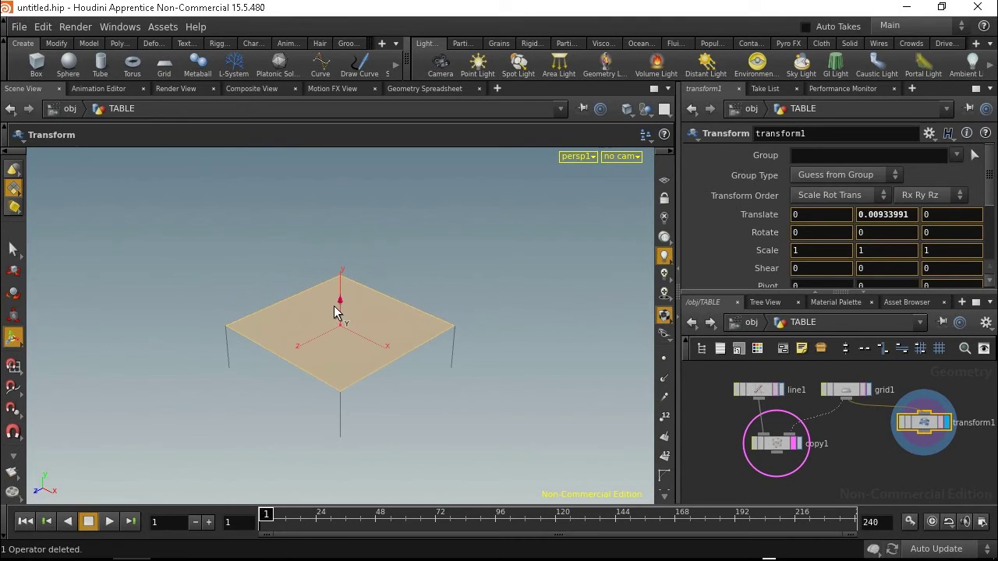
{"action": "key", "text": "r"}
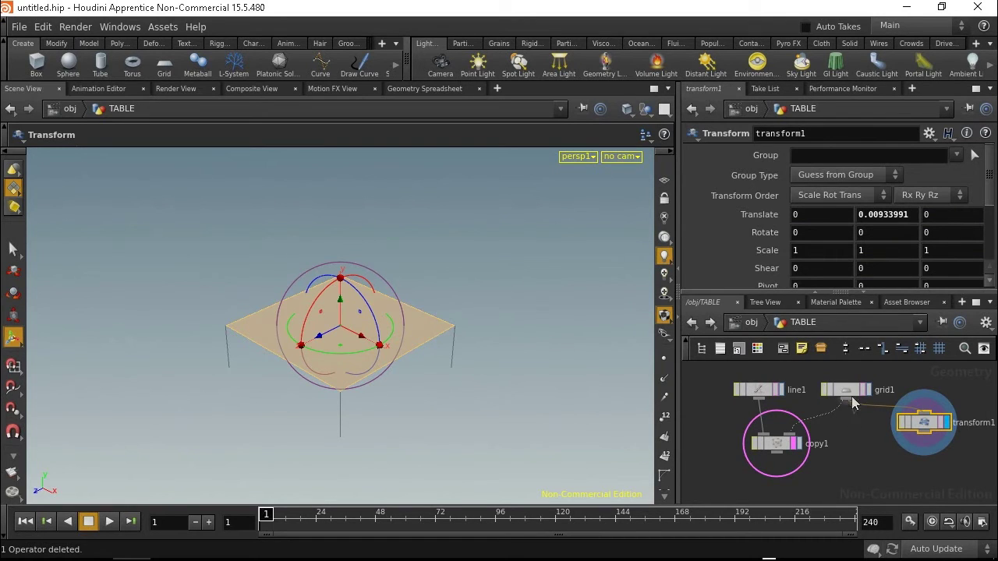
{"action": "left_click_drag", "start_coordinate": [921, 421], "coordinate": [919, 442]}
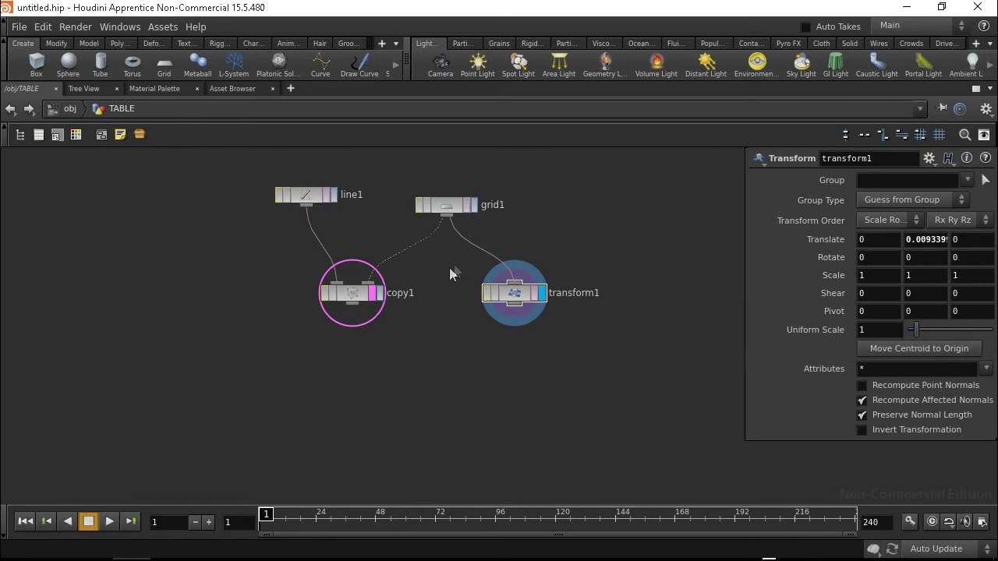
Add a Merge node (merge1) below the other nodes
{"action": "left_click_drag", "start_coordinate": [447, 200], "coordinate": [447, 188]}
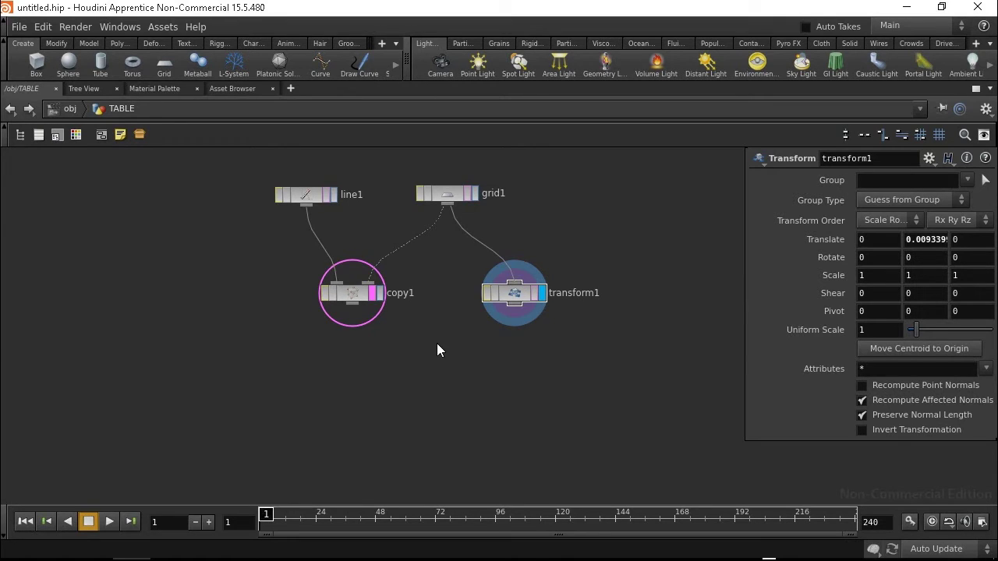
{"action": "key", "text": "Tab"}
{"action": "type", "text": "m"}
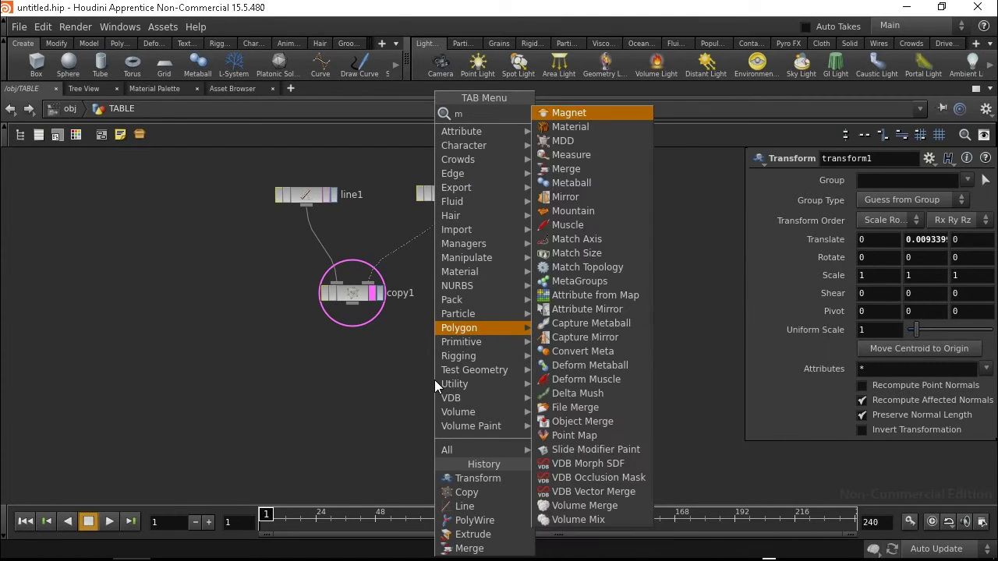
{"action": "type", "text": "er"}
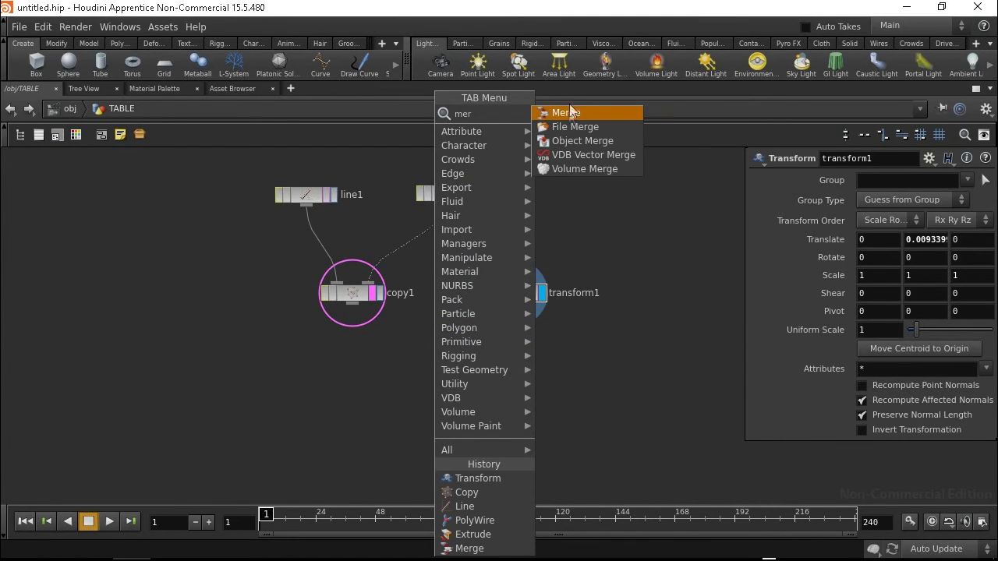
{"action": "left_click", "coordinate": [568, 112]}
{"action": "left_click", "coordinate": [442, 395]}
Wire transform1 and copy1 outputs into merge1
{"action": "left_click_drag", "start_coordinate": [441, 375], "coordinate": [504, 320]}
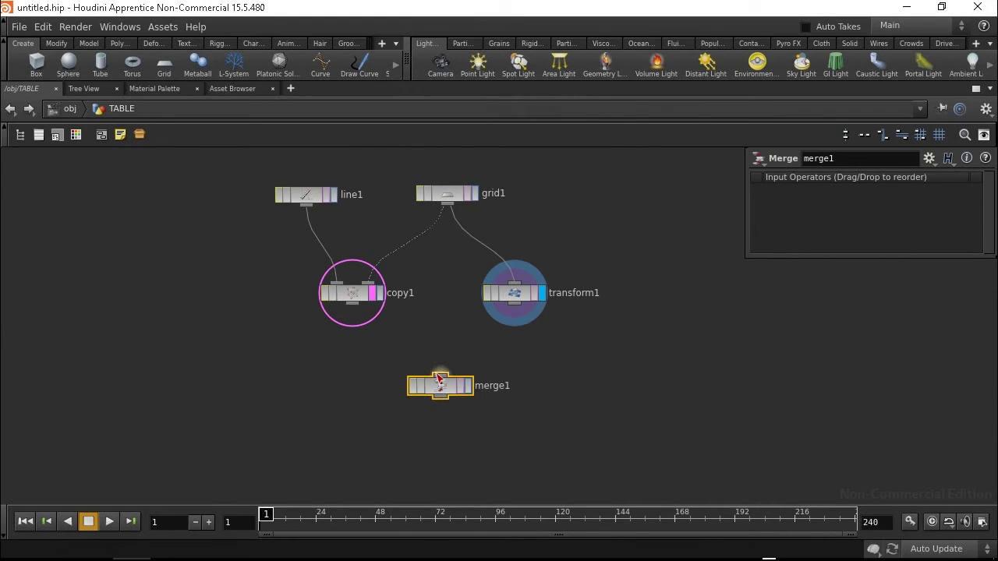
{"action": "left_click", "coordinate": [512, 312]}
{"action": "left_click_drag", "start_coordinate": [445, 376], "coordinate": [364, 327]}
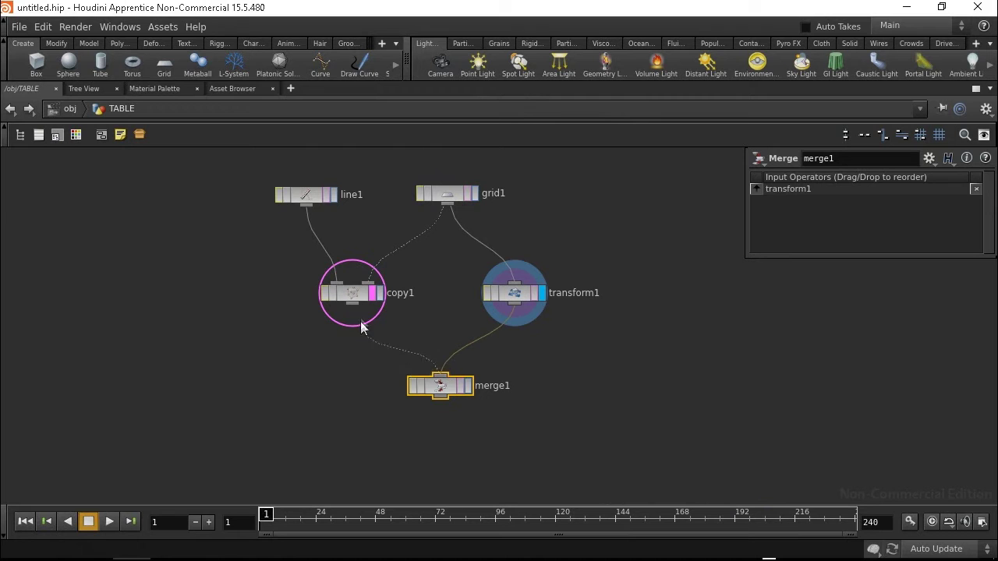
{"action": "left_click", "coordinate": [363, 305]}
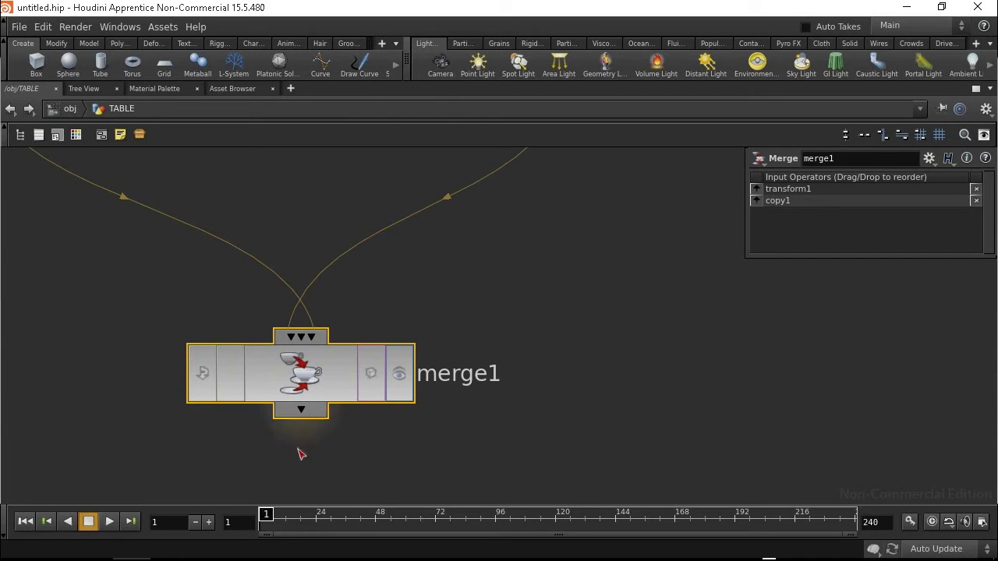
{"action": "scroll", "coordinate": [335, 429], "scroll_direction": "down", "scroll_amount": 5}
{"action": "middle_click_drag", "start_coordinate": [491, 402], "coordinate": [575, 356]}
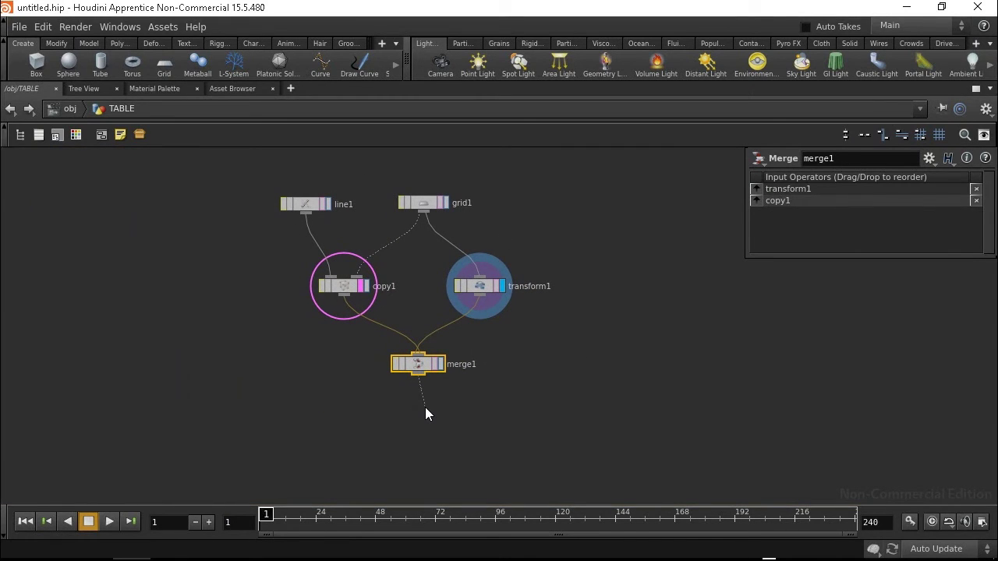
Add transform2 below merge1 and make it the displayed node
{"action": "key", "text": "Tab"}
{"action": "type", "text": "tra"}
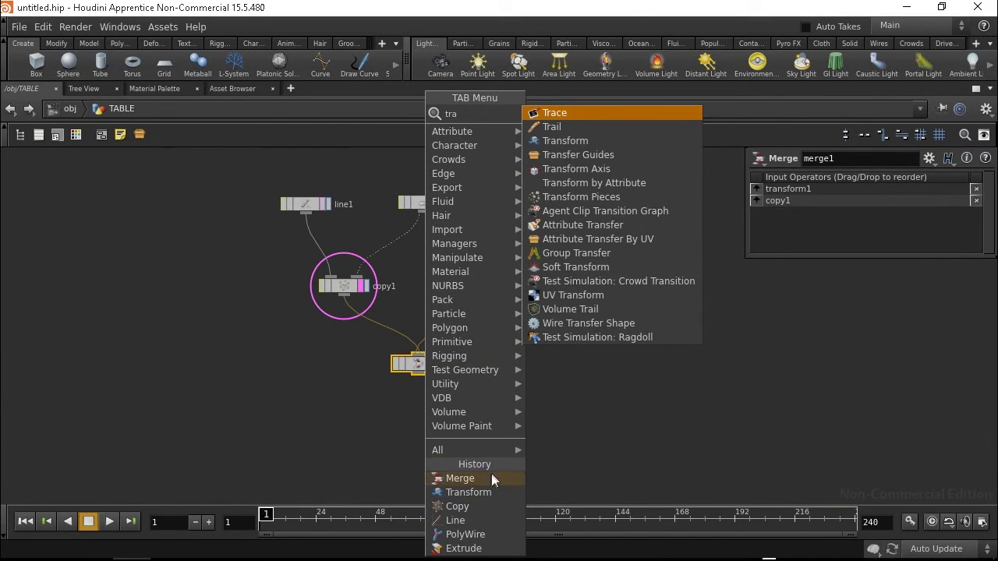
{"action": "left_click", "coordinate": [465, 492]}
{"action": "left_click", "coordinate": [421, 417]}
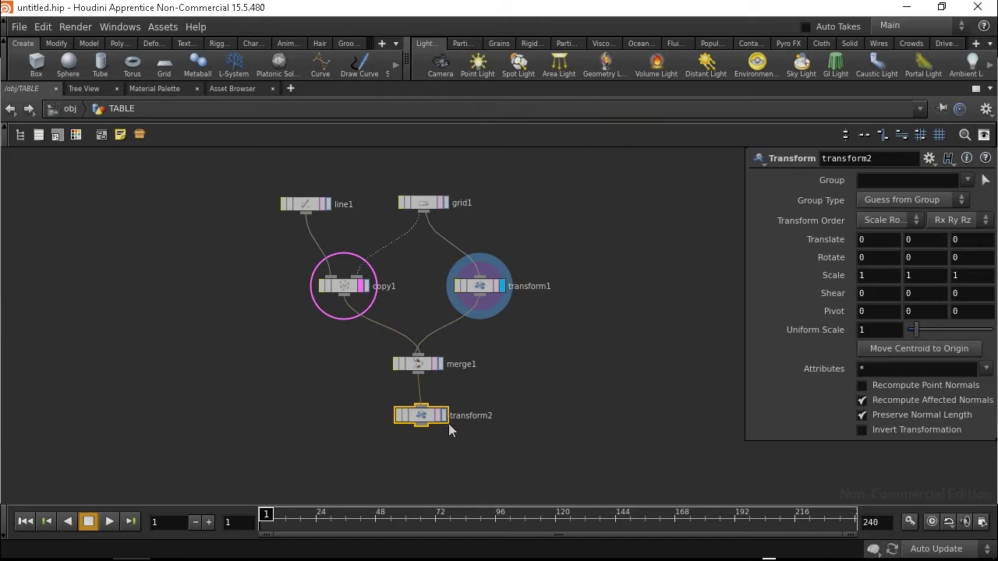
{"action": "left_click", "coordinate": [444, 416]}
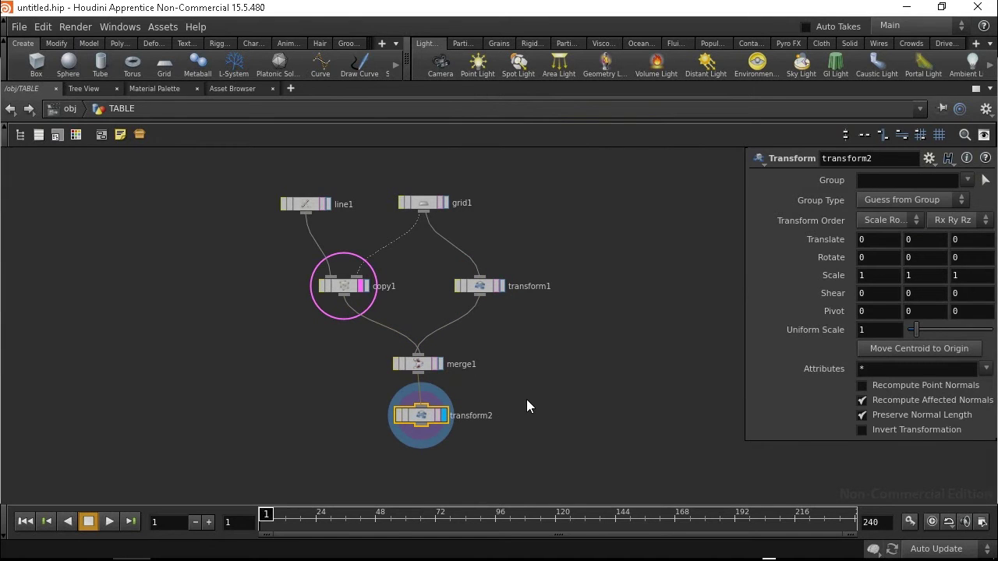
{"action": "key", "text": "ctrl+b"}
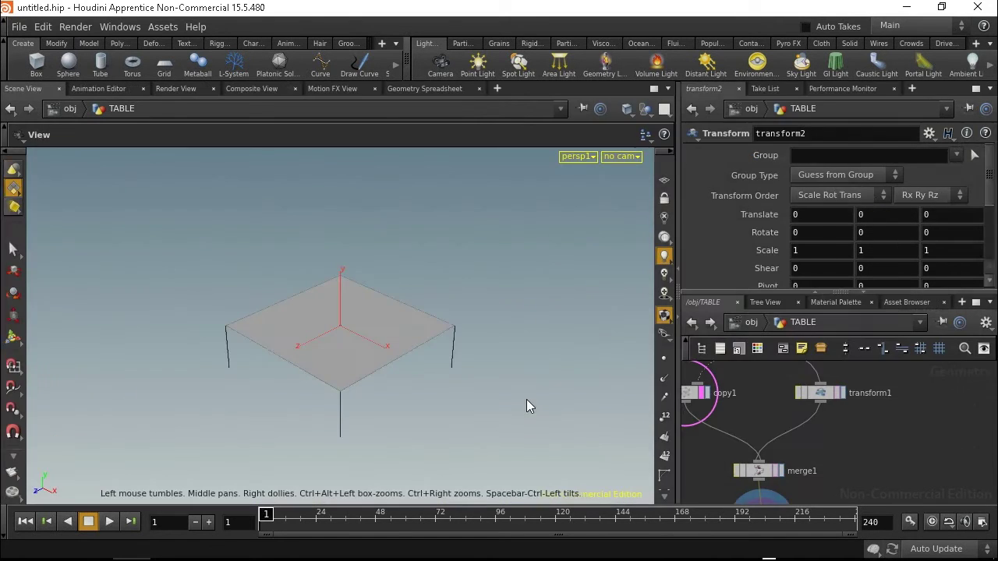
{"action": "key", "text": "f"}
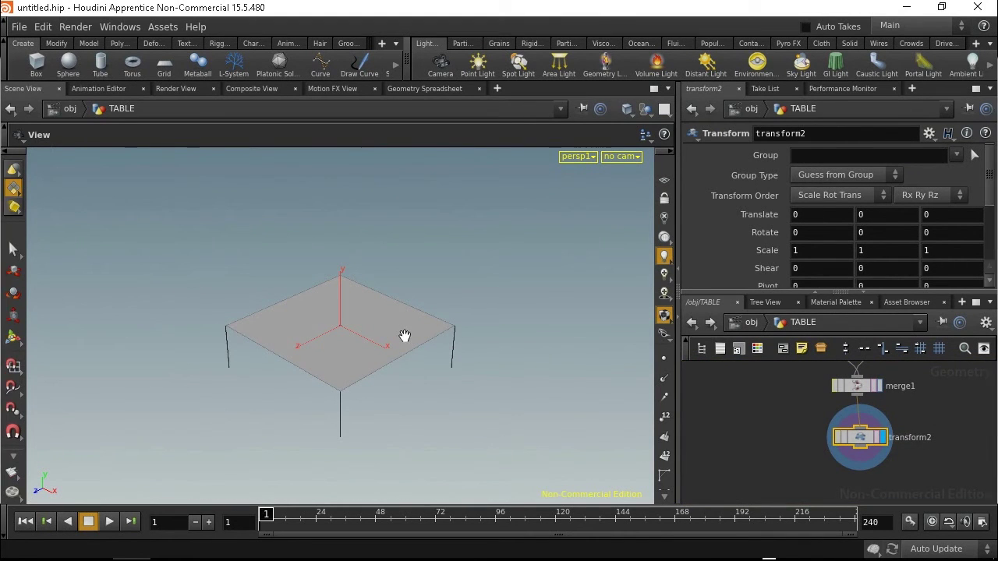
Move the whole table up and back down, leaving Translate Y at 0.190787
{"action": "key", "text": "Return"}
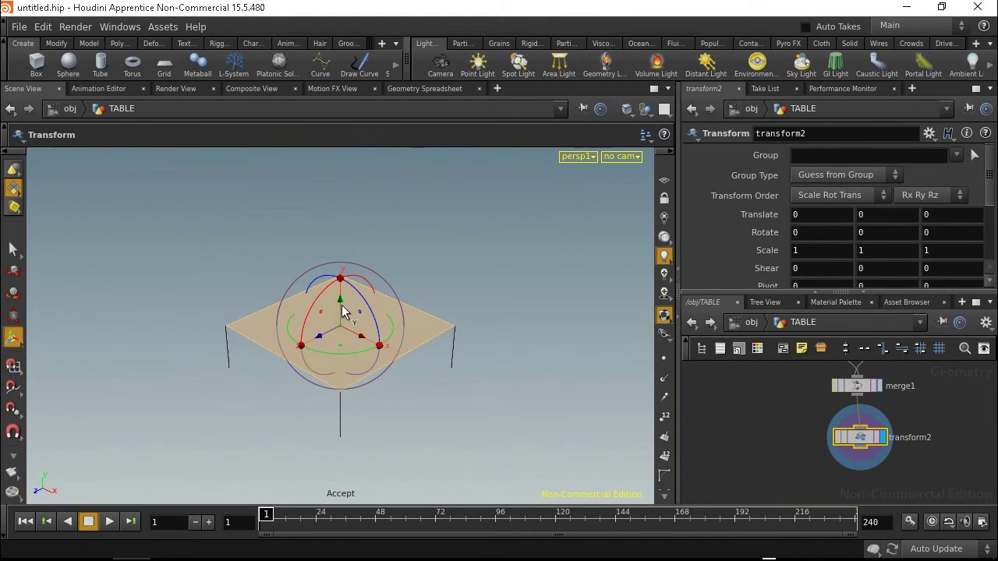
{"action": "left_click_drag", "start_coordinate": [343, 312], "coordinate": [357, 248]}
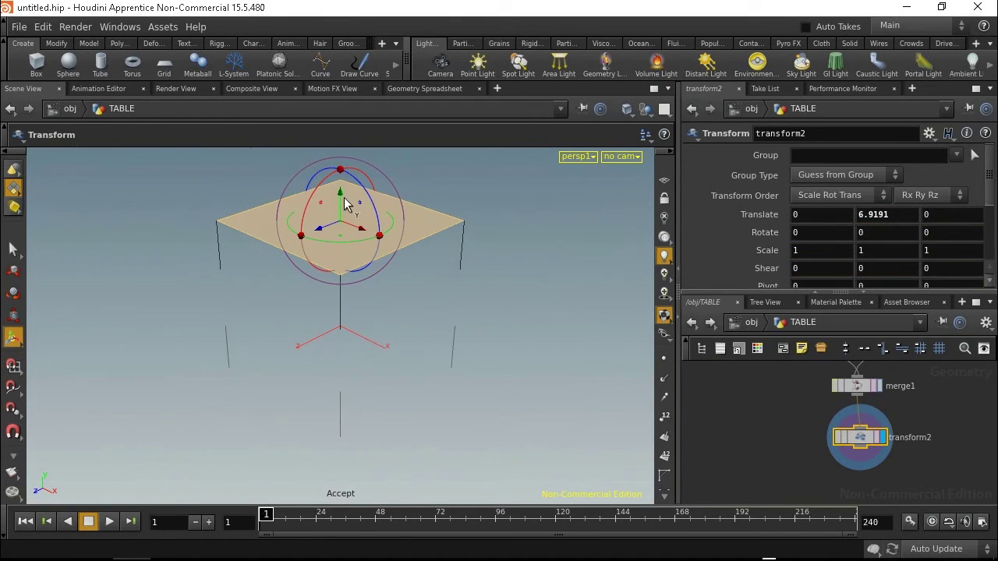
{"action": "left_click_drag", "start_coordinate": [344, 200], "coordinate": [332, 307]}
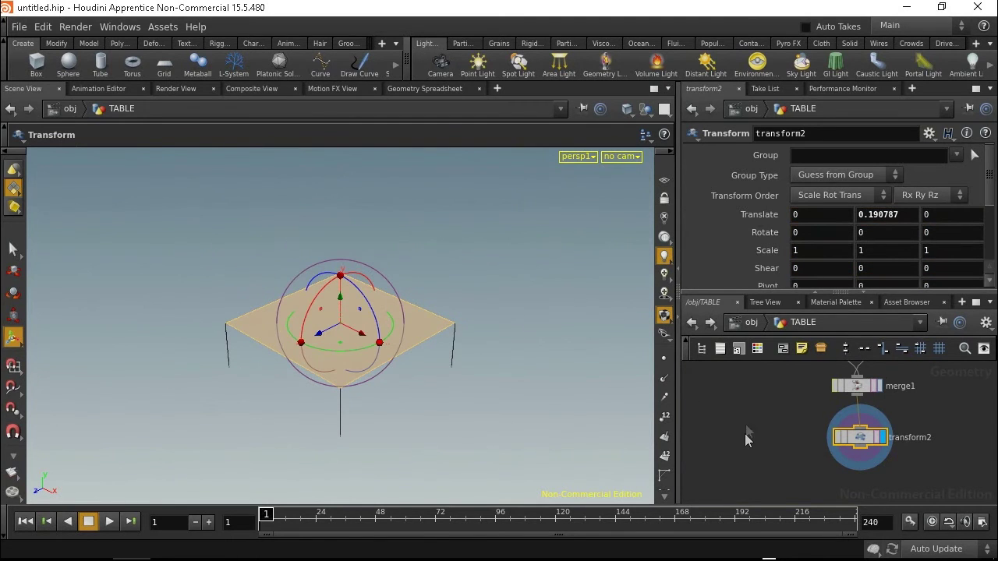
{"action": "middle_click_drag", "start_coordinate": [745, 433], "coordinate": [721, 499]}
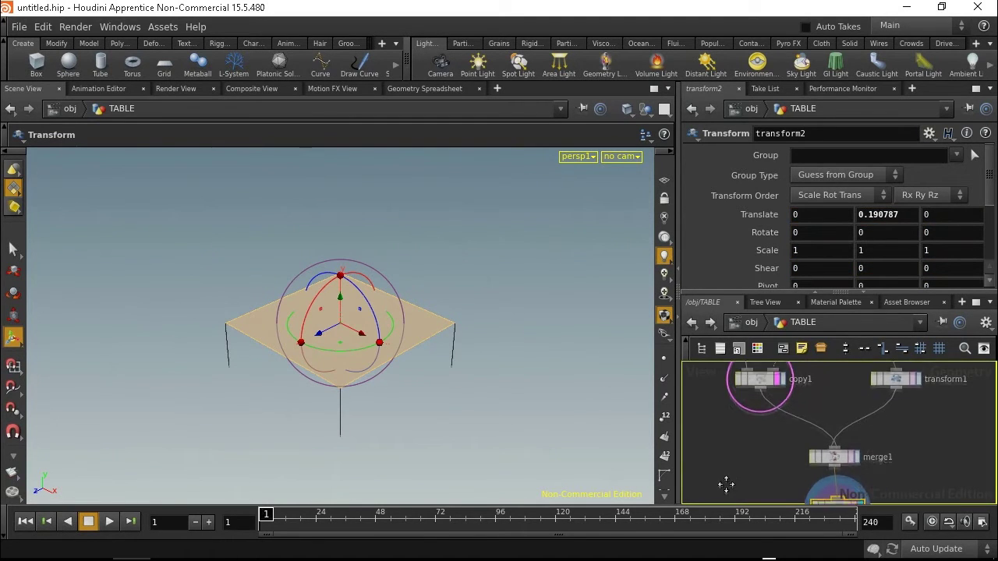
On transform1, adjust the tabletop's Y height from a side view so it rests on the legs
{"action": "left_click", "coordinate": [909, 385]}
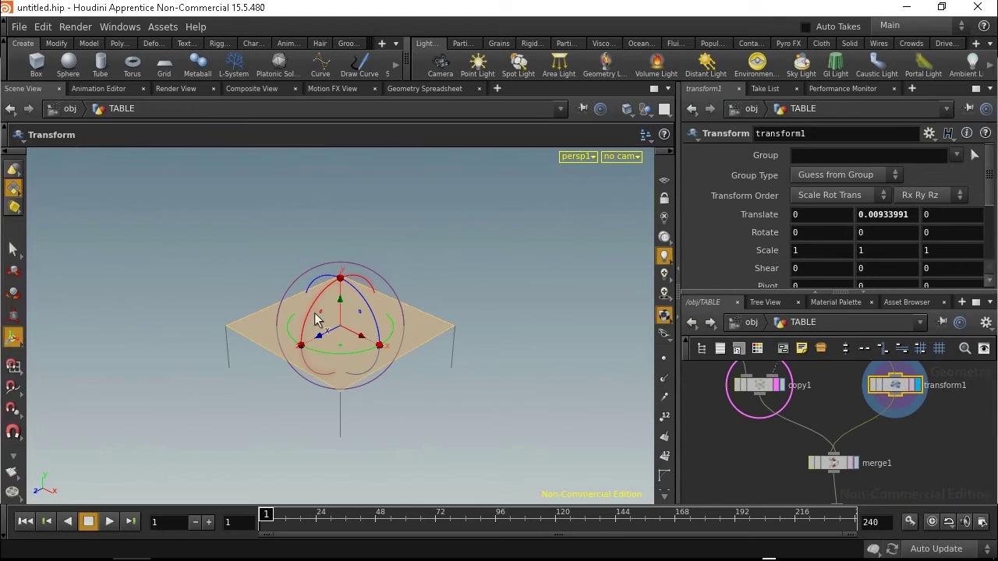
{"action": "left_click_drag", "start_coordinate": [339, 312], "coordinate": [339, 282]}
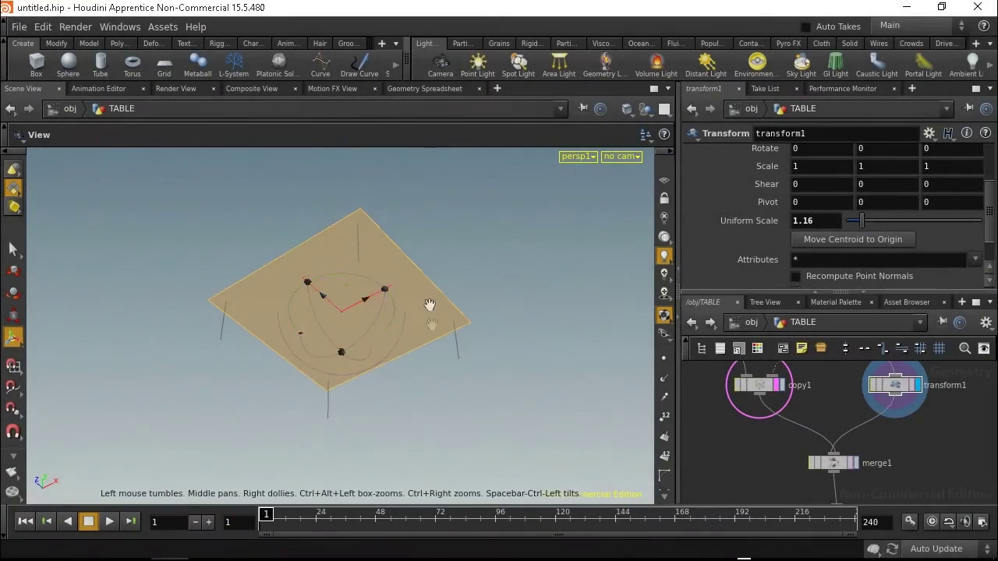
{"action": "mouse_move", "coordinate": [423, 307]}
{"action": "left_mouse_down"}
{"action": "mouse_move", "coordinate": [430, 384]}
{"action": "mouse_move", "coordinate": [385, 363]}
{"action": "left_mouse_up"}
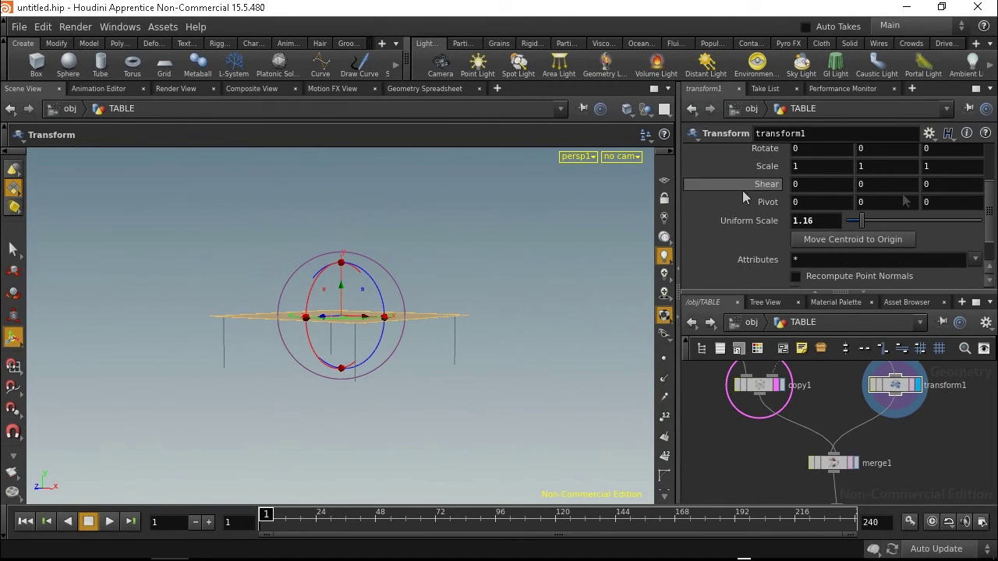
{"action": "scroll", "coordinate": [992, 205], "scroll_direction": "up", "scroll_amount": 2}
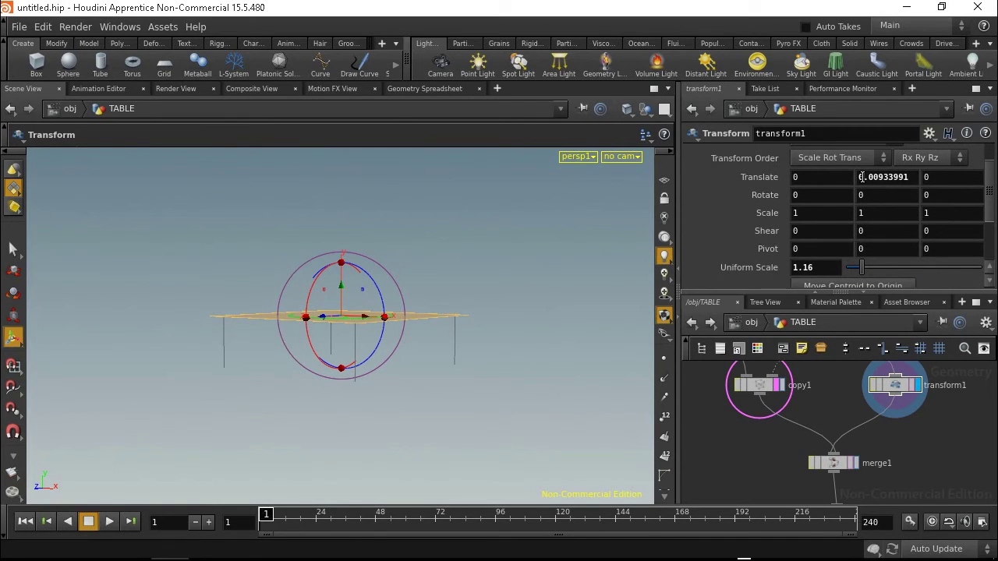
{"action": "middle_click_drag", "start_coordinate": [862, 177], "coordinate": [862, 177]}
{"action": "middle_click_drag", "start_coordinate": [710, 400], "coordinate": [724, 461]}
Copy line1's leg Length parameter
{"action": "left_click", "coordinate": [748, 398]}
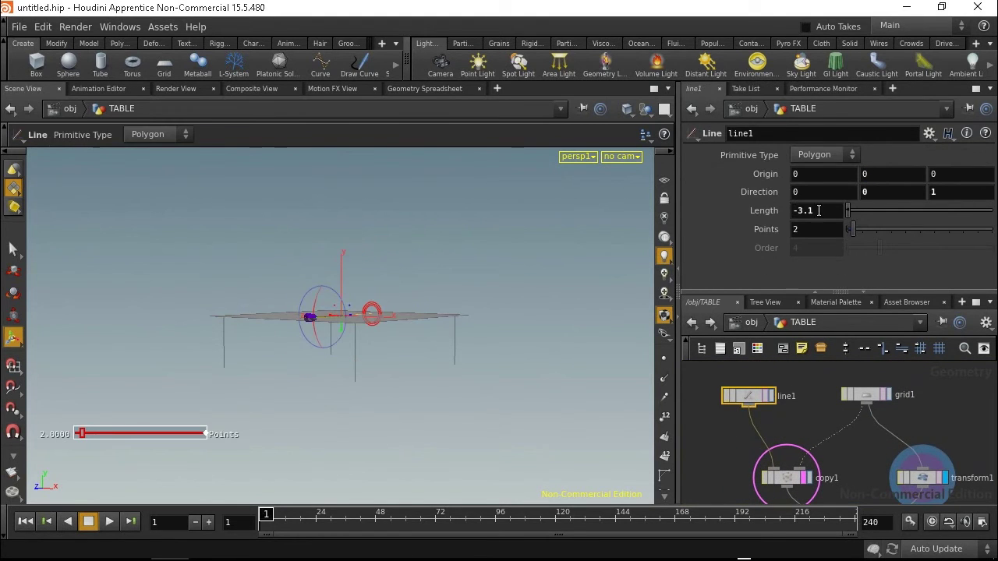
{"action": "right_click", "coordinate": [771, 207]}
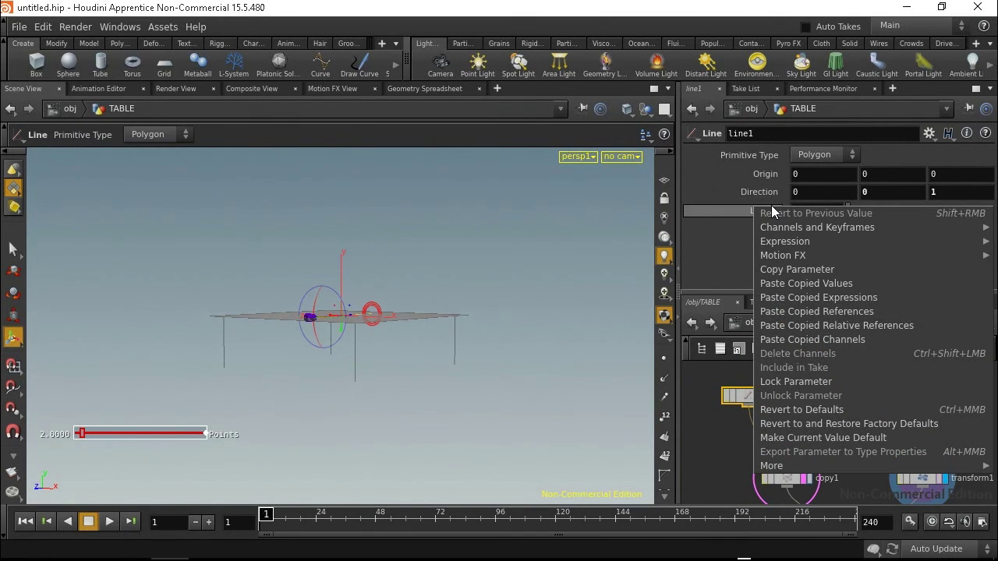
{"action": "left_click", "coordinate": [798, 273]}
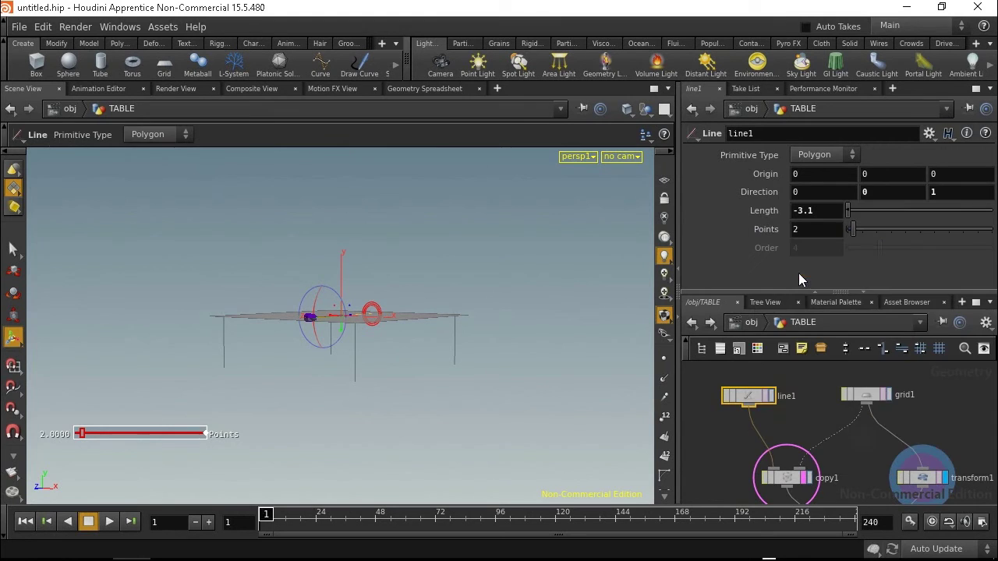
Link transform1's Translate Y to the copied leg Length as a channel reference
{"action": "middle_click_drag", "start_coordinate": [873, 453], "coordinate": [835, 418]}
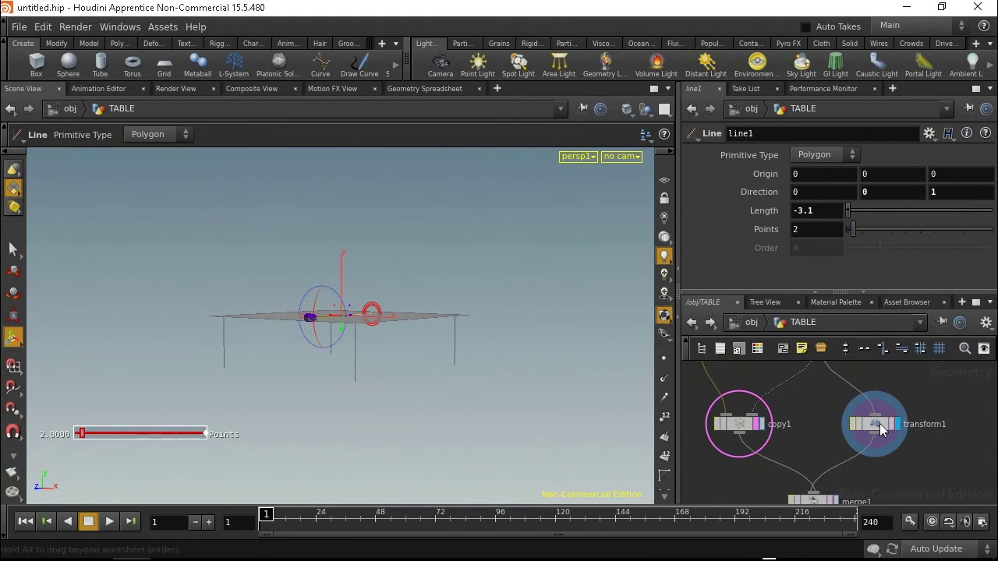
{"action": "left_click", "coordinate": [882, 427]}
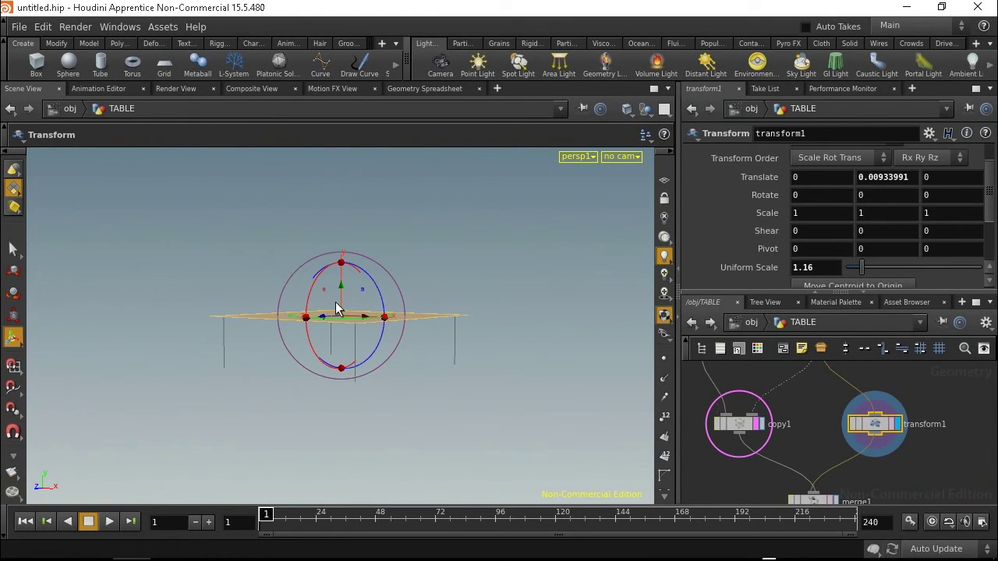
{"action": "scroll", "coordinate": [842, 436], "scroll_direction": "down", "scroll_amount": 3}
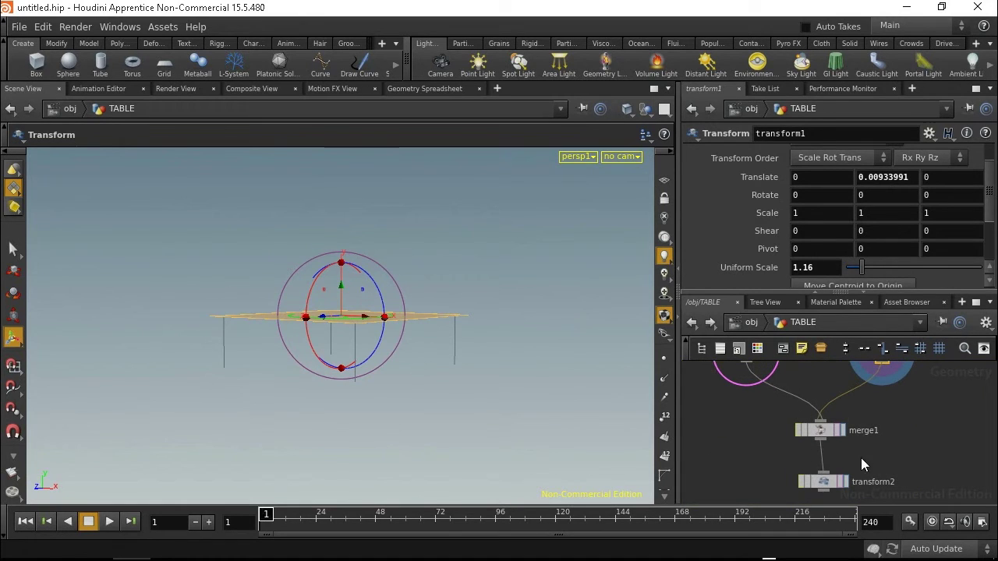
{"action": "scroll", "coordinate": [904, 407], "scroll_direction": "up", "scroll_amount": 3}
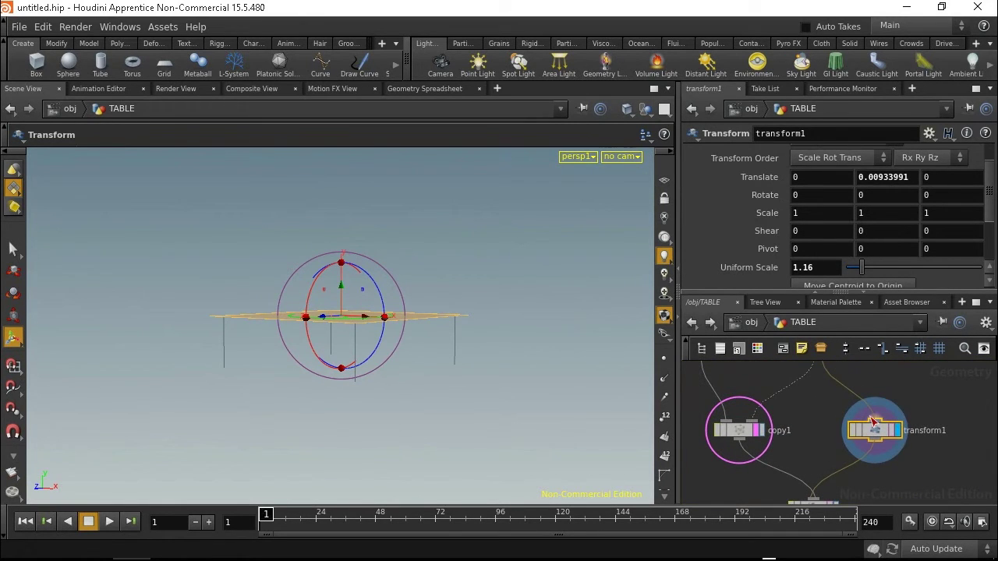
{"action": "right_click", "coordinate": [864, 177]}
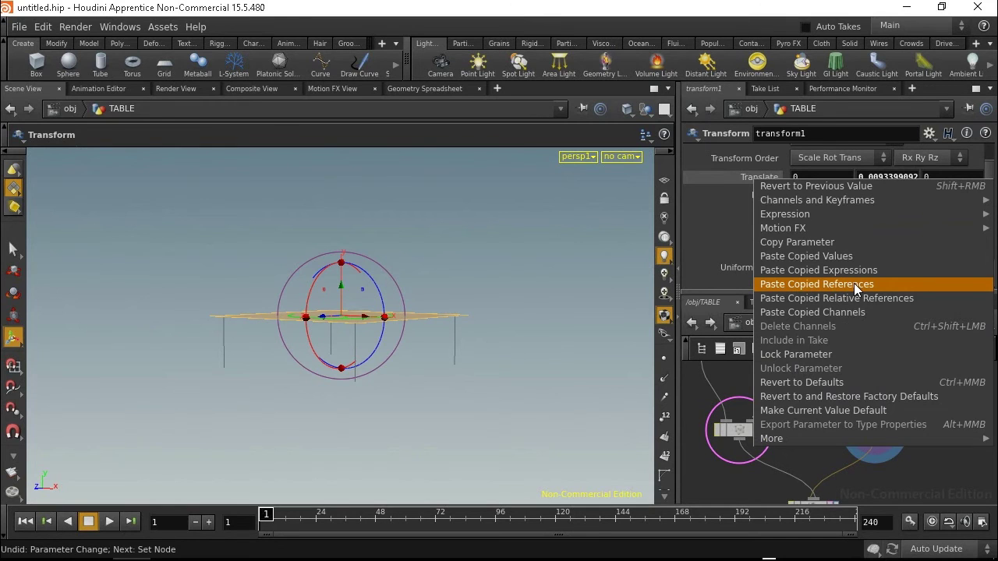
{"action": "left_click", "coordinate": [855, 285]}
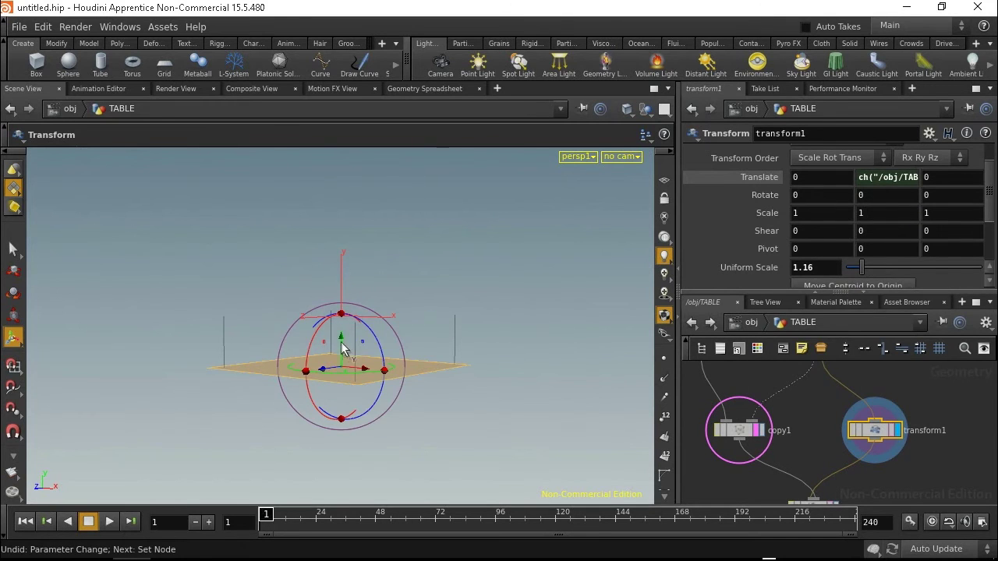
Move the whole table to Translate Y -4.89852 and rename transform2 to TRANSFOM_GLOBAL
{"action": "mouse_move", "coordinate": [343, 355]}
{"action": "left_mouse_down"}
{"action": "mouse_move", "coordinate": [345, 209]}
{"action": "mouse_move", "coordinate": [340, 382]}
{"action": "mouse_move", "coordinate": [355, 269]}
{"action": "mouse_move", "coordinate": [346, 221]}
{"action": "mouse_move", "coordinate": [379, 319]}
{"action": "mouse_move", "coordinate": [379, 418]}
{"action": "mouse_move", "coordinate": [404, 228]}
{"action": "mouse_move", "coordinate": [425, 155]}
{"action": "mouse_move", "coordinate": [437, 405]}
{"action": "mouse_move", "coordinate": [490, 85]}
{"action": "left_mouse_up"}
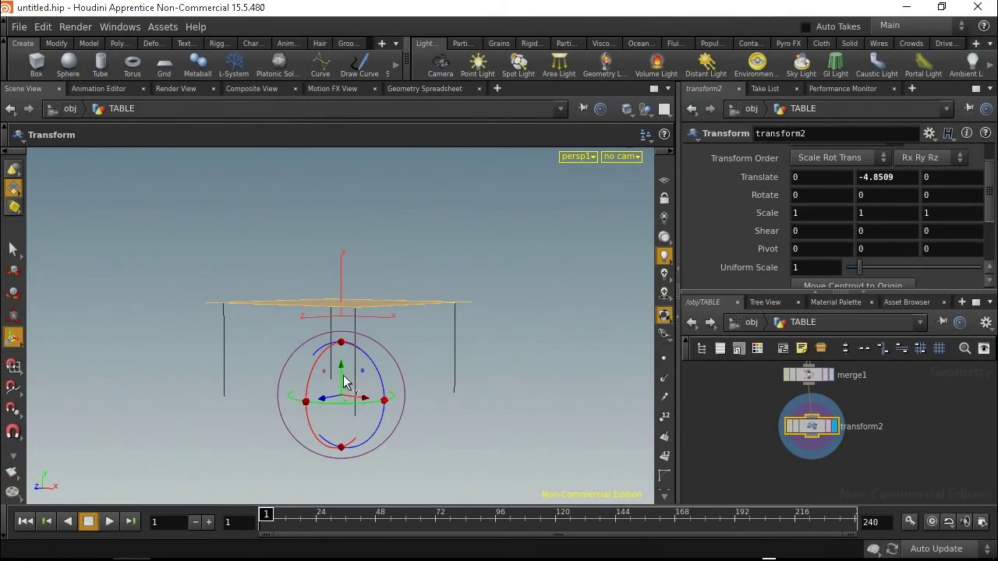
{"action": "left_click_drag", "start_coordinate": [341, 374], "coordinate": [344, 364]}
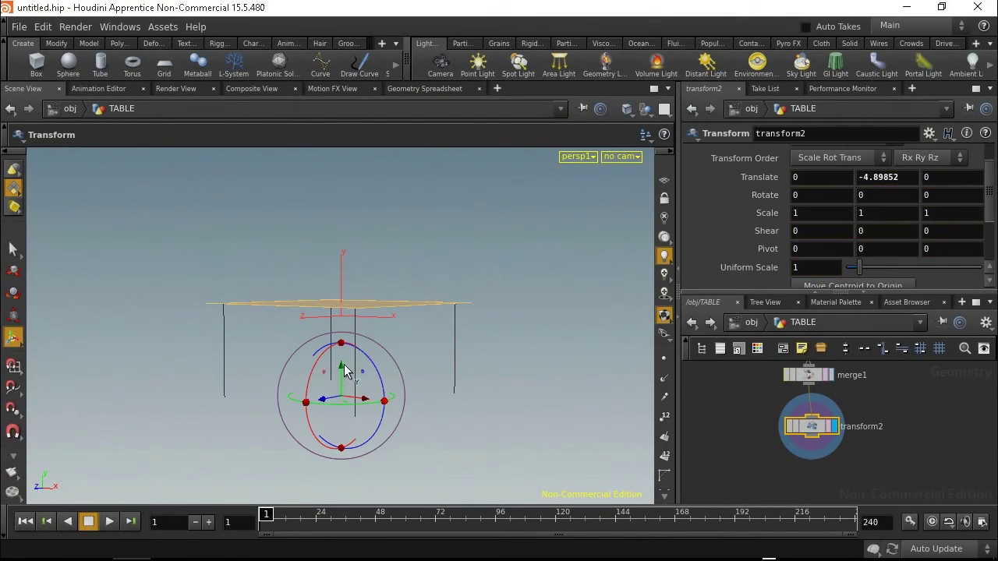
{"action": "double_click", "coordinate": [856, 427]}
{"action": "type", "text": "D"}
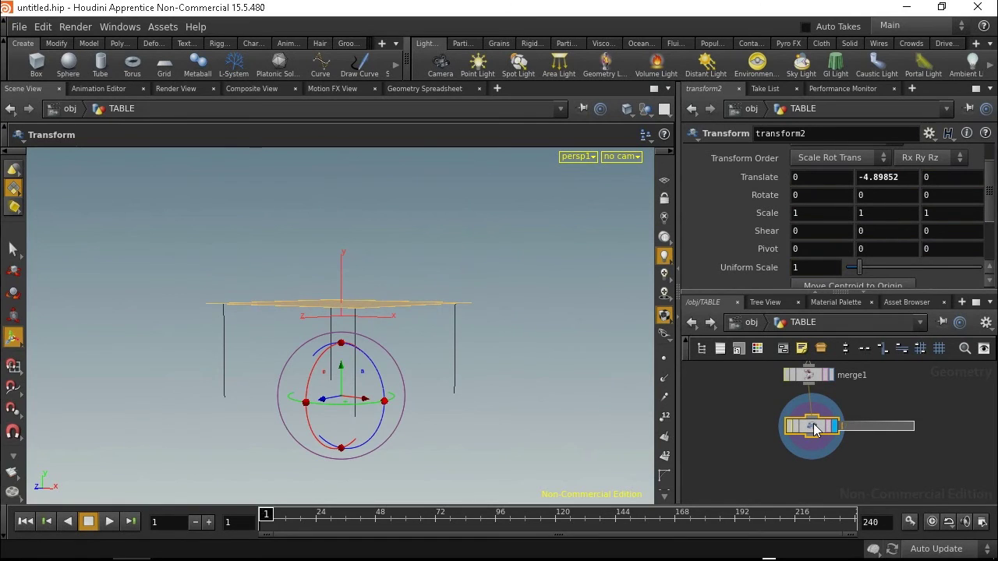
{"action": "key", "text": "Return"}
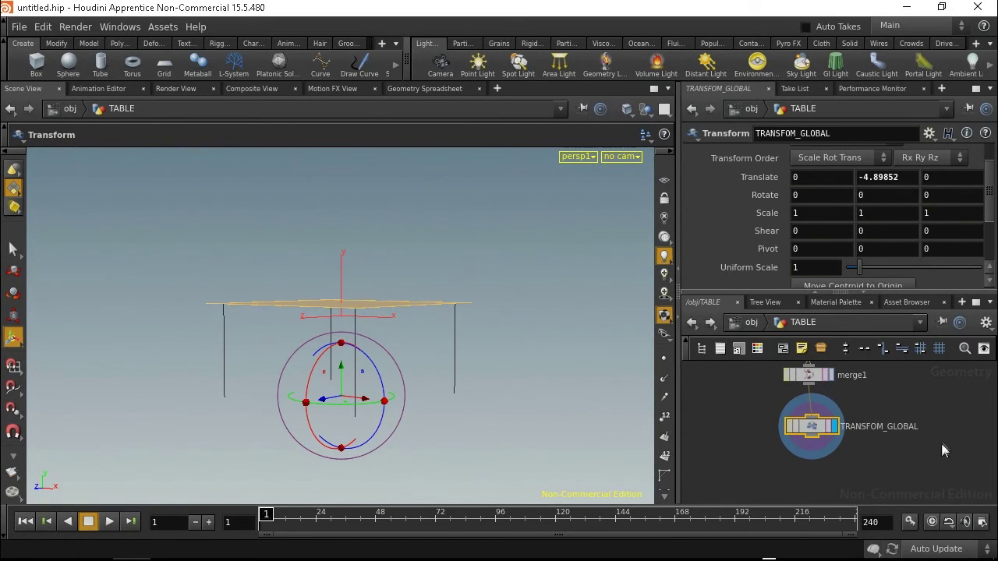
Rename transform1 to ADJUST and select it
{"action": "middle_click_drag", "start_coordinate": [870, 403], "coordinate": [864, 459]}
{"action": "double_click", "coordinate": [910, 387]}
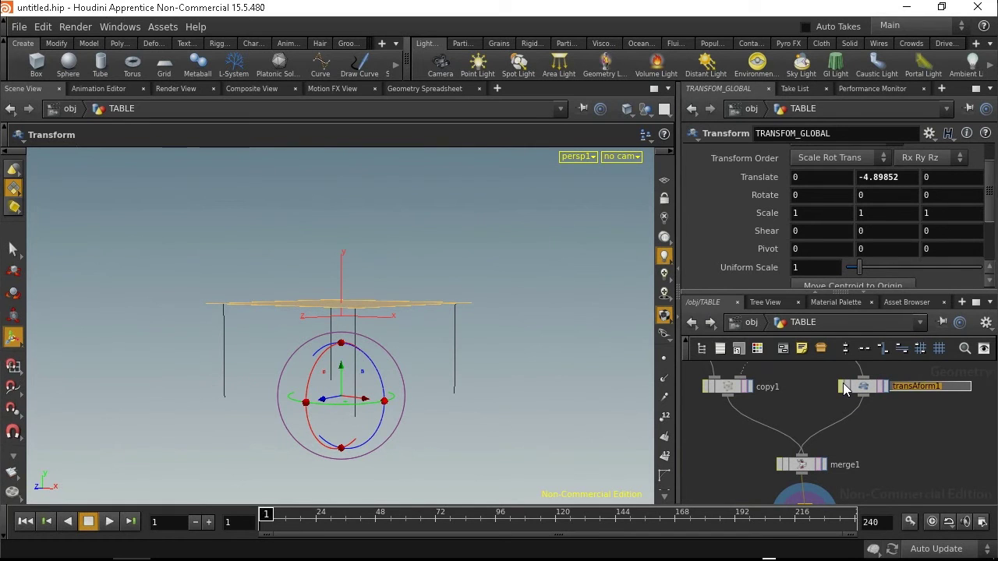
{"action": "type", "text": "ADJUST"}
{"action": "key", "text": "Return"}
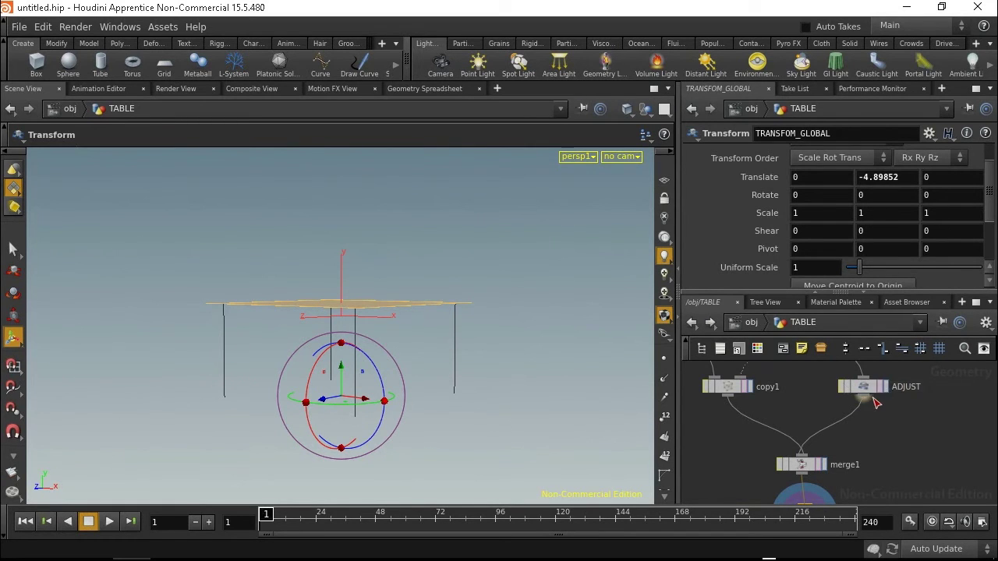
{"action": "left_click", "coordinate": [917, 388]}
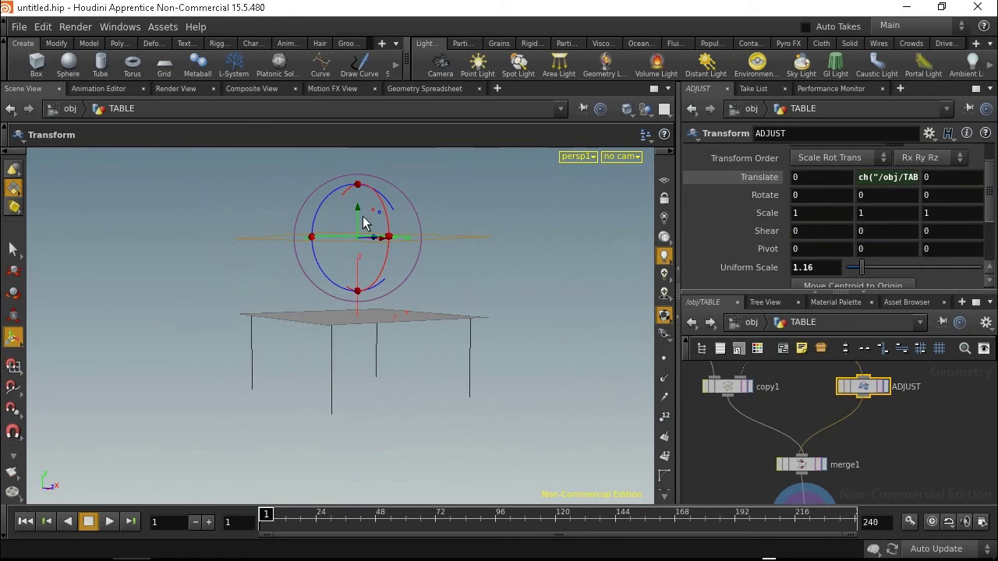
Scale ADJUST to 1.11106 on all axes and test sliding the tabletop along Y
{"action": "left_click_drag", "start_coordinate": [359, 226], "coordinate": [359, 210]}
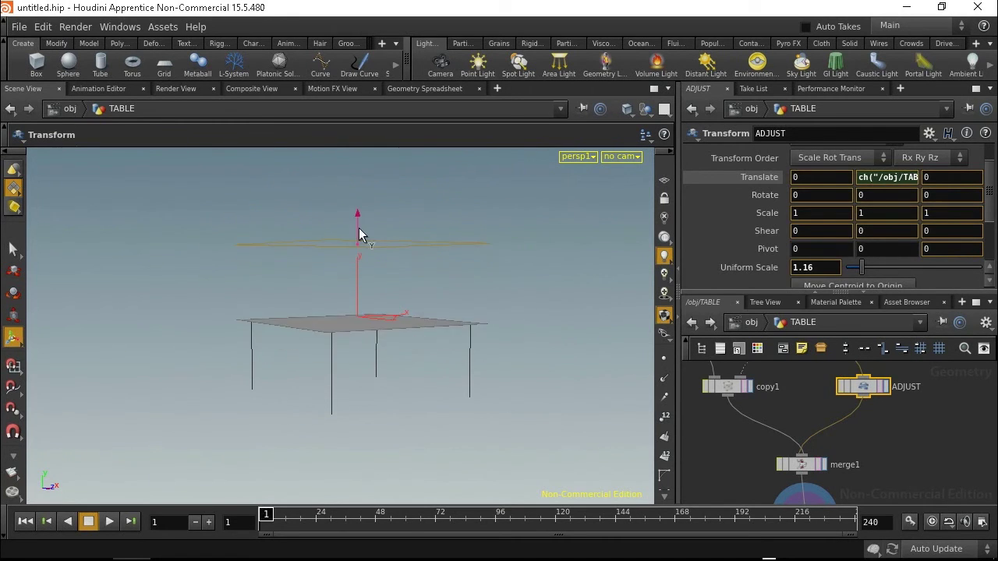
{"action": "mouse_move", "coordinate": [359, 210]}
{"action": "left_mouse_down"}
{"action": "mouse_move", "coordinate": [358, 234]}
{"action": "mouse_move", "coordinate": [394, 259]}
{"action": "left_mouse_up"}
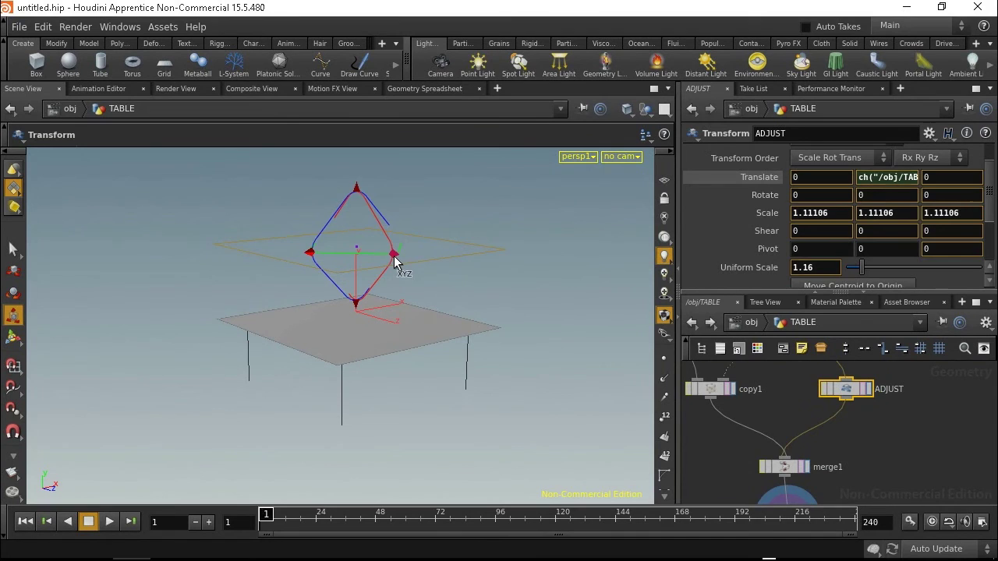
{"action": "key", "text": "t"}
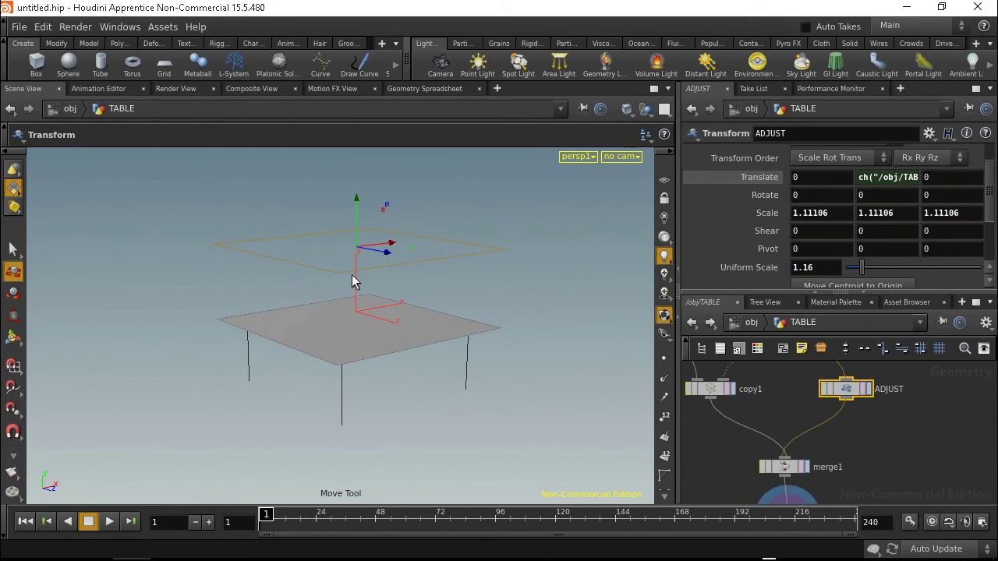
{"action": "mouse_move", "coordinate": [360, 221]}
{"action": "left_mouse_down"}
{"action": "mouse_move", "coordinate": [355, 244]}
{"action": "mouse_move", "coordinate": [360, 167]}
{"action": "mouse_move", "coordinate": [354, 240]}
{"action": "mouse_move", "coordinate": [358, 195]}
{"action": "left_mouse_up"}
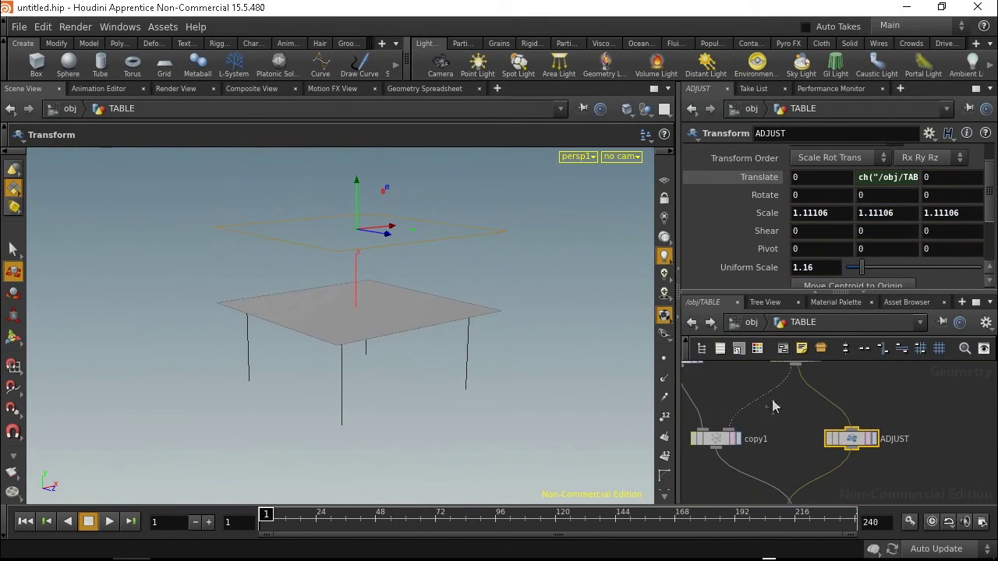
{"action": "middle_click_drag", "start_coordinate": [750, 372], "coordinate": [778, 419]}
Drag grid1's size handles to roughly 11.54 by 20.49 for a longer tabletop
{"action": "left_click", "coordinate": [802, 387]}
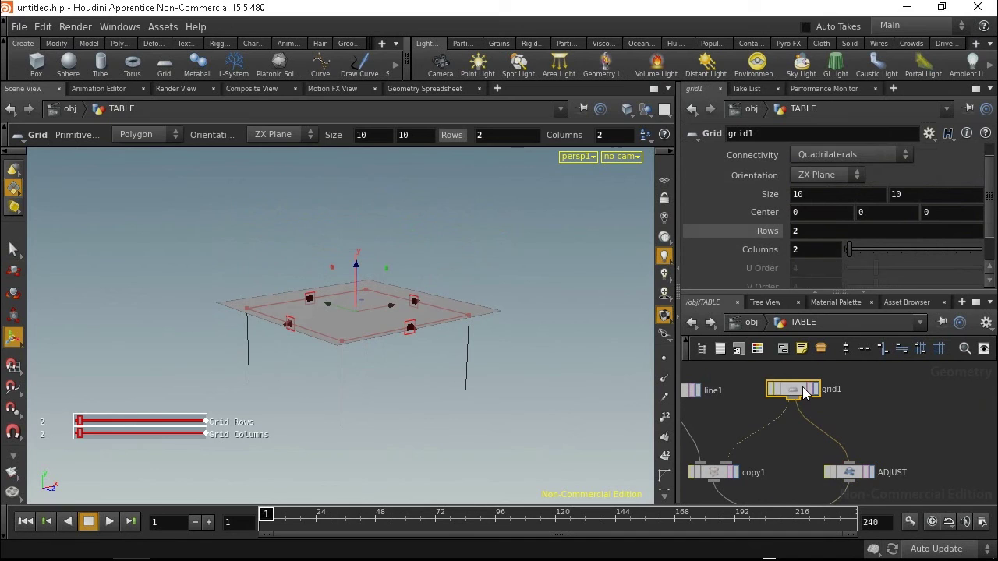
{"action": "mouse_move", "coordinate": [415, 327]}
{"action": "left_mouse_down"}
{"action": "mouse_move", "coordinate": [488, 332]}
{"action": "mouse_move", "coordinate": [384, 312]}
{"action": "mouse_move", "coordinate": [425, 322]}
{"action": "left_mouse_up"}
{"action": "middle_click_drag", "start_coordinate": [804, 422], "coordinate": [836, 419]}
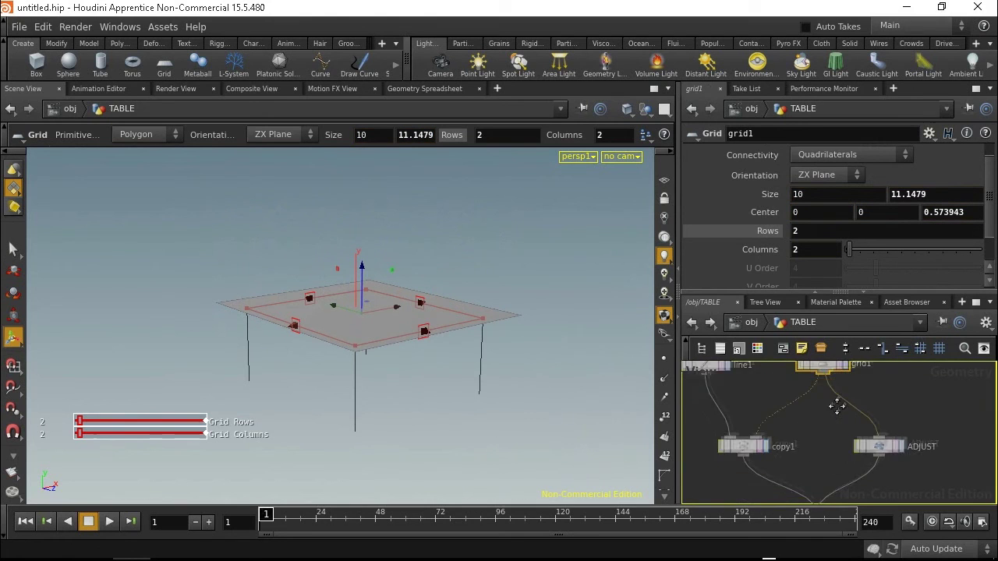
{"action": "left_click_drag", "start_coordinate": [828, 393], "coordinate": [828, 389]}
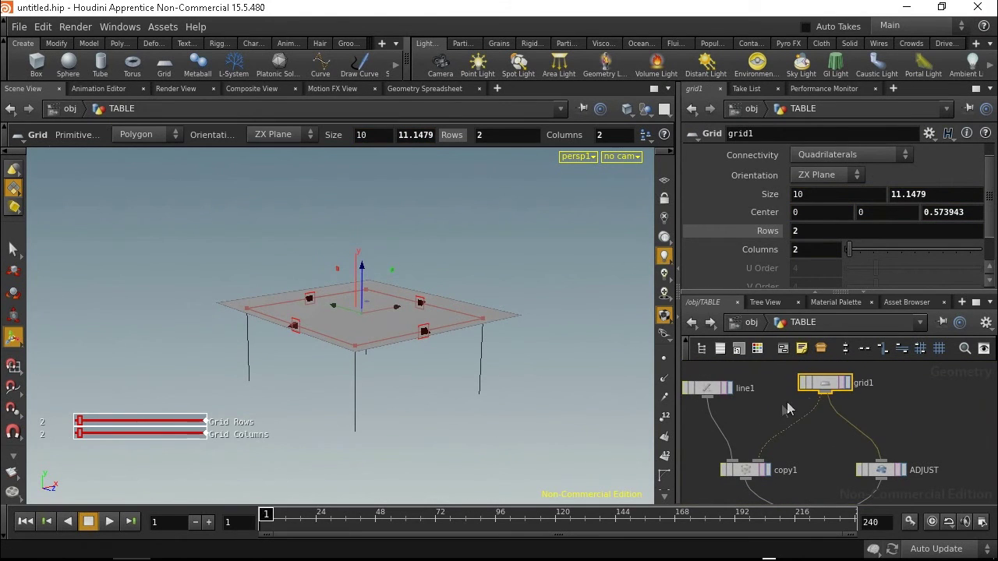
{"action": "left_click_drag", "start_coordinate": [758, 473], "coordinate": [743, 470]}
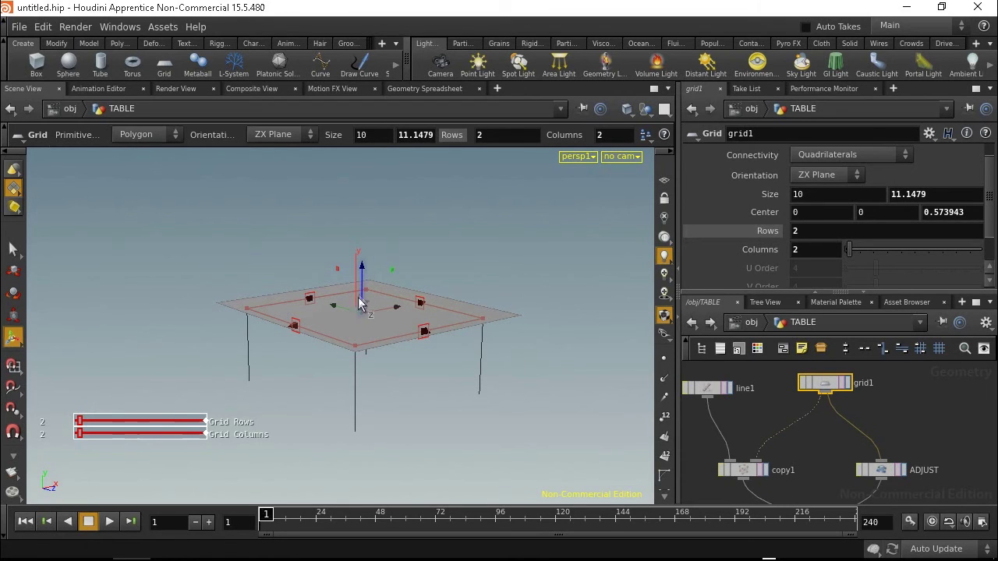
{"action": "mouse_move", "coordinate": [294, 326]}
{"action": "left_mouse_down"}
{"action": "mouse_move", "coordinate": [239, 347]}
{"action": "mouse_move", "coordinate": [319, 322]}
{"action": "mouse_move", "coordinate": [205, 335]}
{"action": "mouse_move", "coordinate": [278, 326]}
{"action": "mouse_move", "coordinate": [339, 338]}
{"action": "left_mouse_up"}
{"action": "mouse_move", "coordinate": [414, 338]}
{"action": "left_mouse_down"}
{"action": "mouse_move", "coordinate": [575, 364]}
{"action": "mouse_move", "coordinate": [457, 328]}
{"action": "left_mouse_up"}
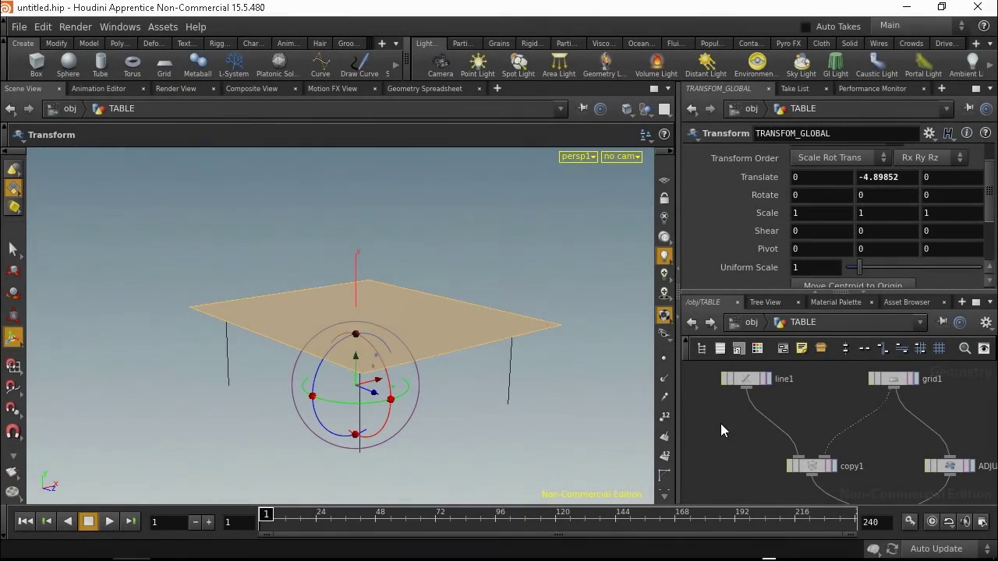
Turn line1's legs into tubes with a PolyWire node: Wire Radius 0.468, 10 divisions
{"action": "key", "text": "Tab"}
{"action": "type", "text": "pol"}
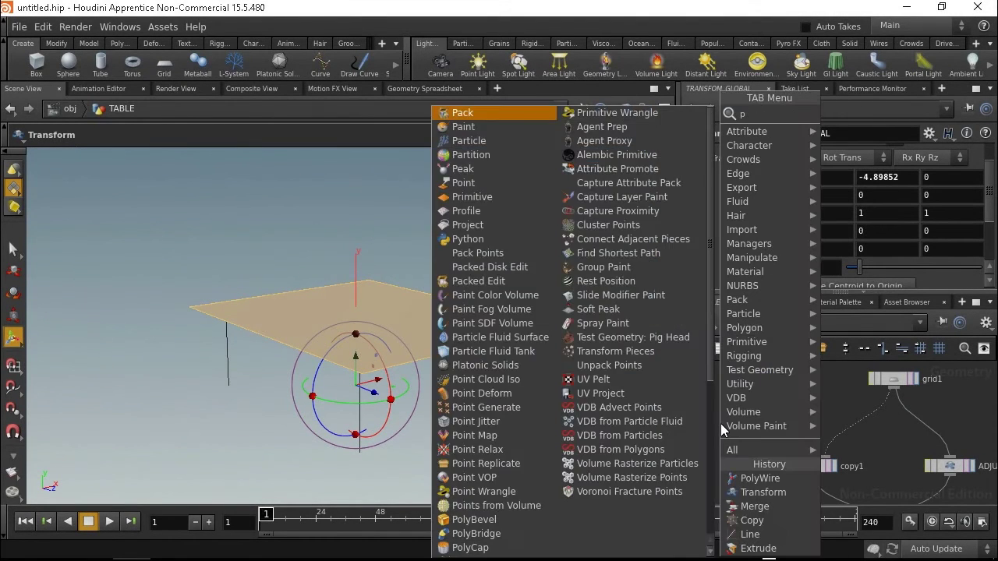
{"action": "left_click", "coordinate": [834, 326]}
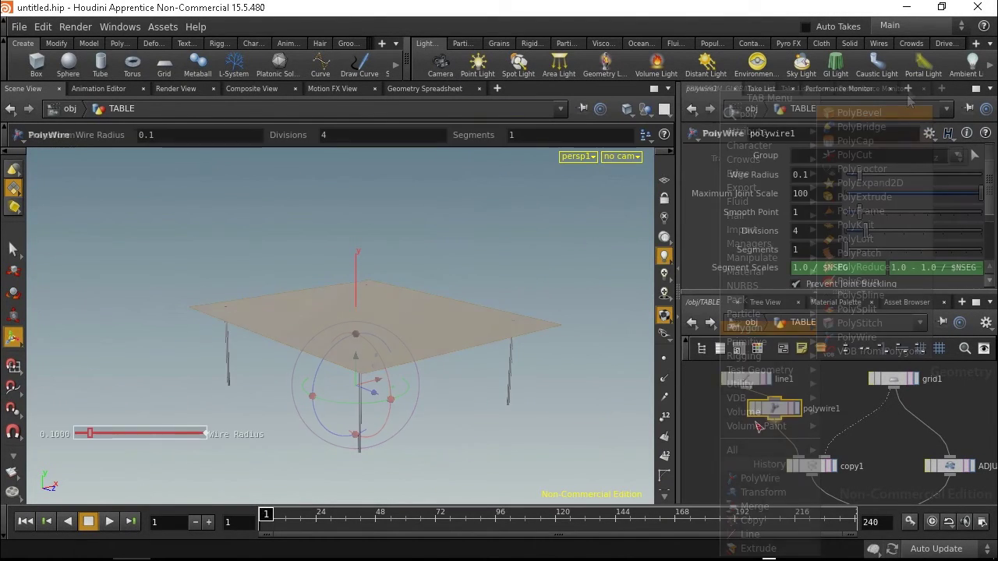
{"action": "mouse_move", "coordinate": [857, 174]}
{"action": "left_mouse_down"}
{"action": "mouse_move", "coordinate": [980, 174]}
{"action": "mouse_move", "coordinate": [909, 174]}
{"action": "left_mouse_up"}
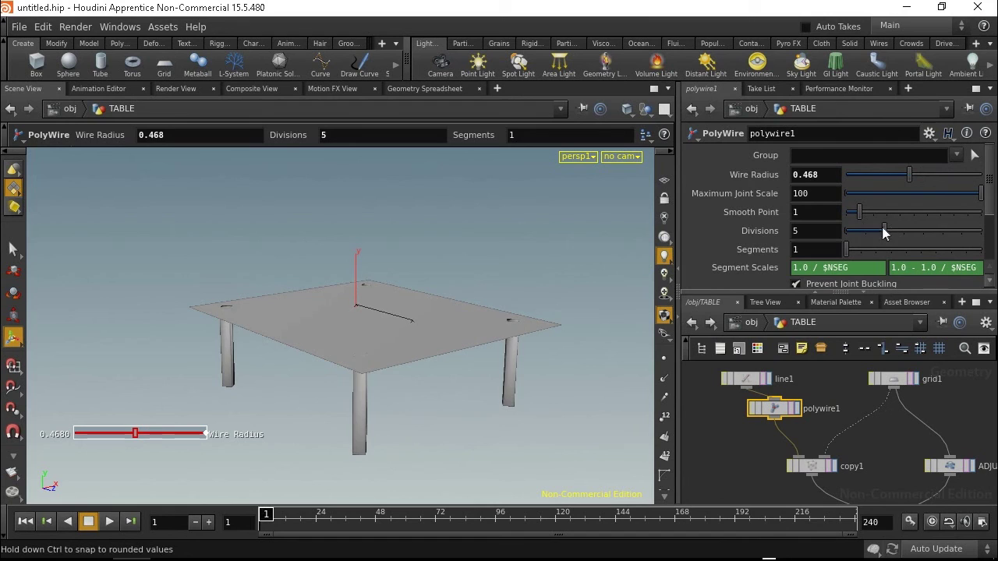
{"action": "mouse_move", "coordinate": [884, 230]}
{"action": "left_mouse_down"}
{"action": "mouse_move", "coordinate": [981, 231]}
{"action": "mouse_move", "coordinate": [984, 212]}
{"action": "left_mouse_up"}
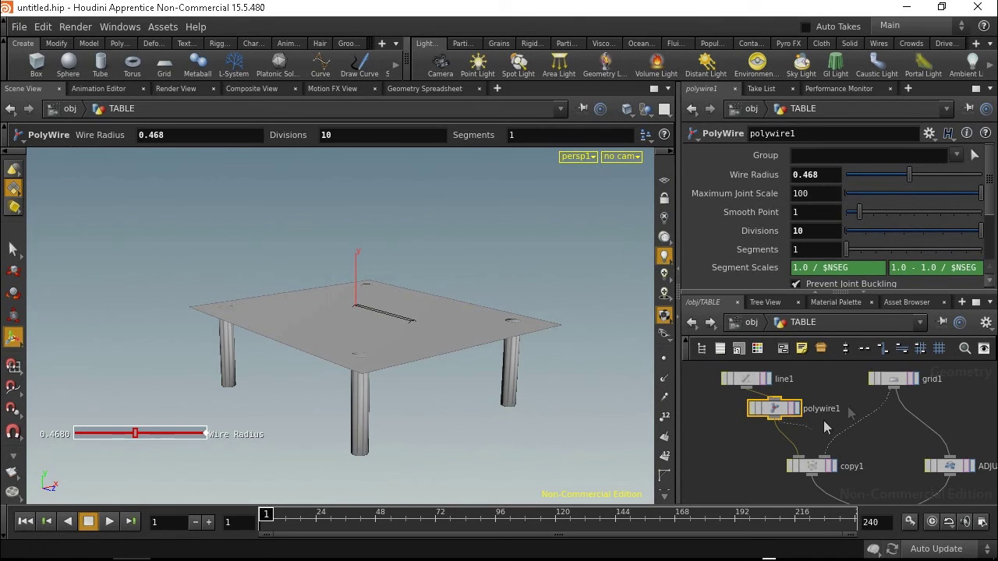
{"action": "middle_click_drag", "start_coordinate": [844, 421], "coordinate": [843, 360]}
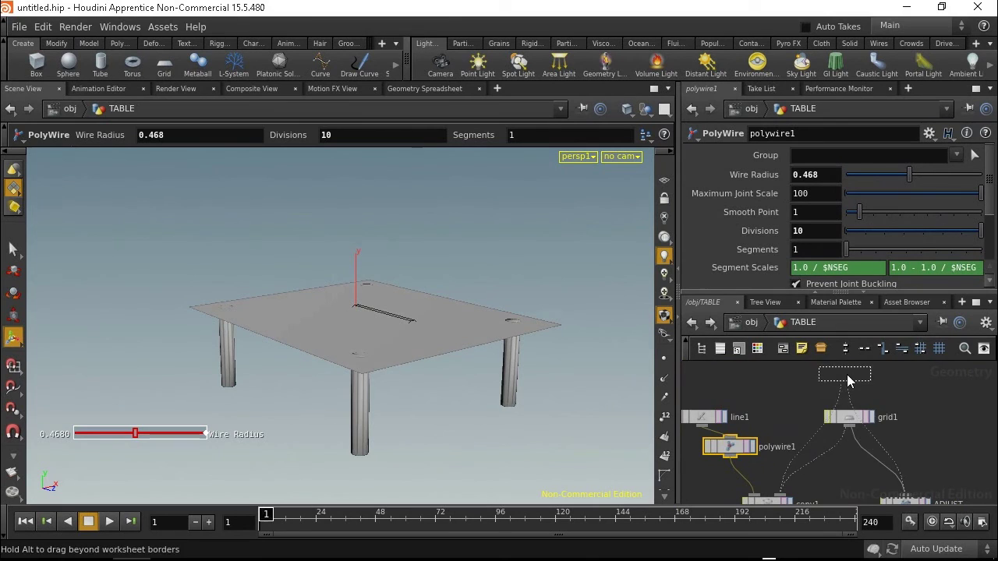
{"action": "mouse_move", "coordinate": [932, 417]}
{"action": "middle_mouse_down"}
{"action": "mouse_move", "coordinate": [847, 400]}
{"action": "mouse_move", "coordinate": [846, 417]}
{"action": "middle_mouse_up"}
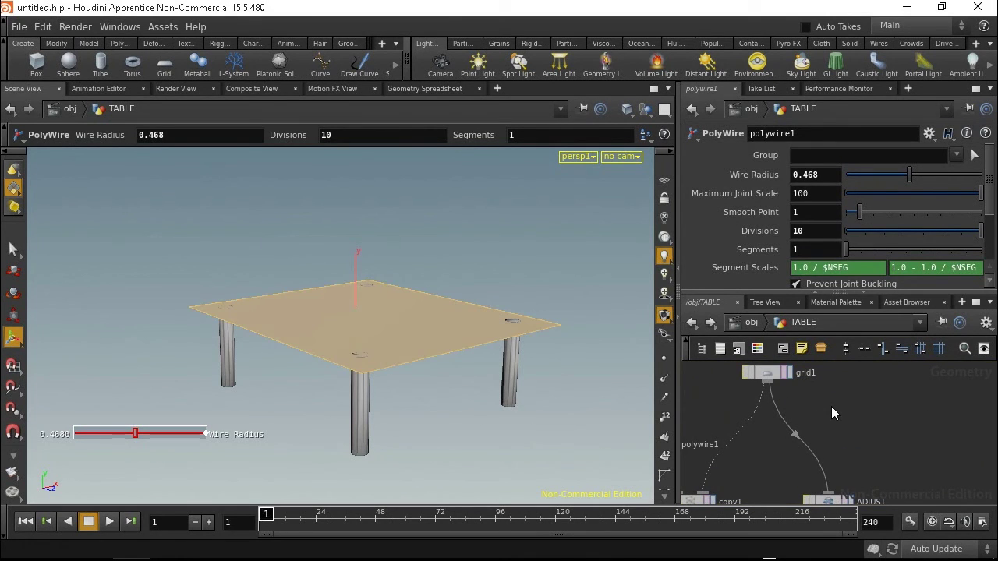
Insert an Extrude node between grid1 and ADJUST with depth scale 0.444785
{"action": "key", "text": "Tab"}
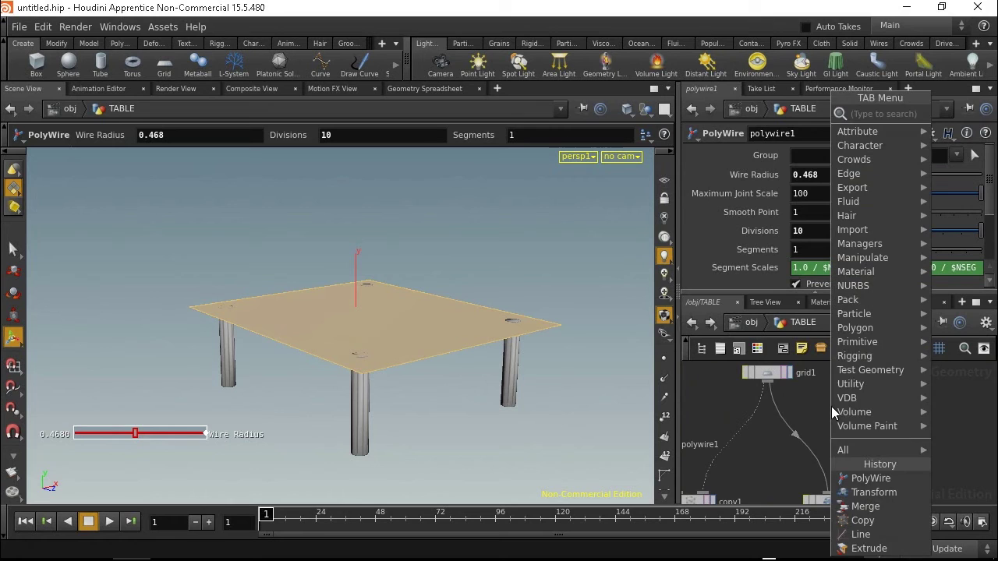
{"action": "type", "text": "extr"}
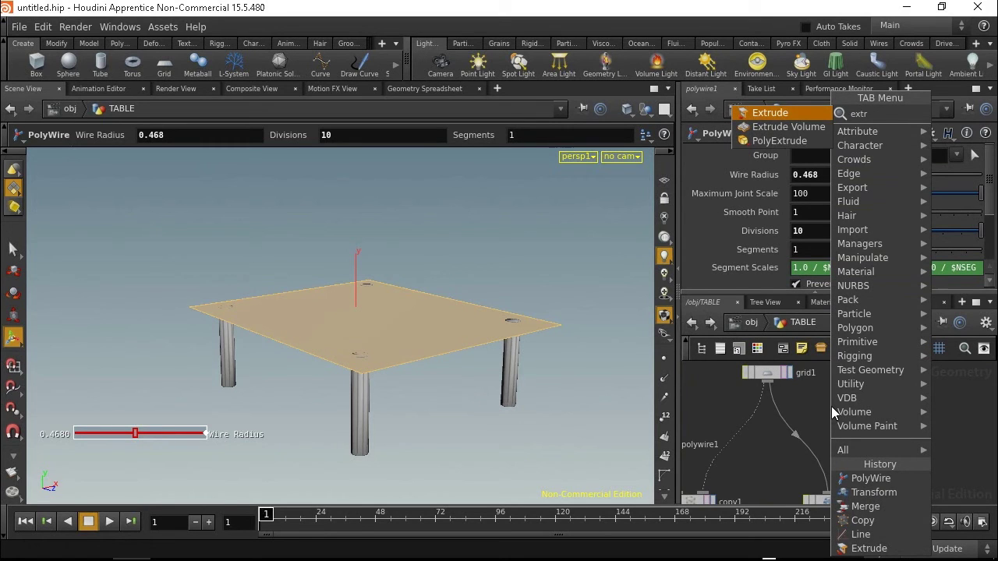
{"action": "left_click", "coordinate": [756, 114]}
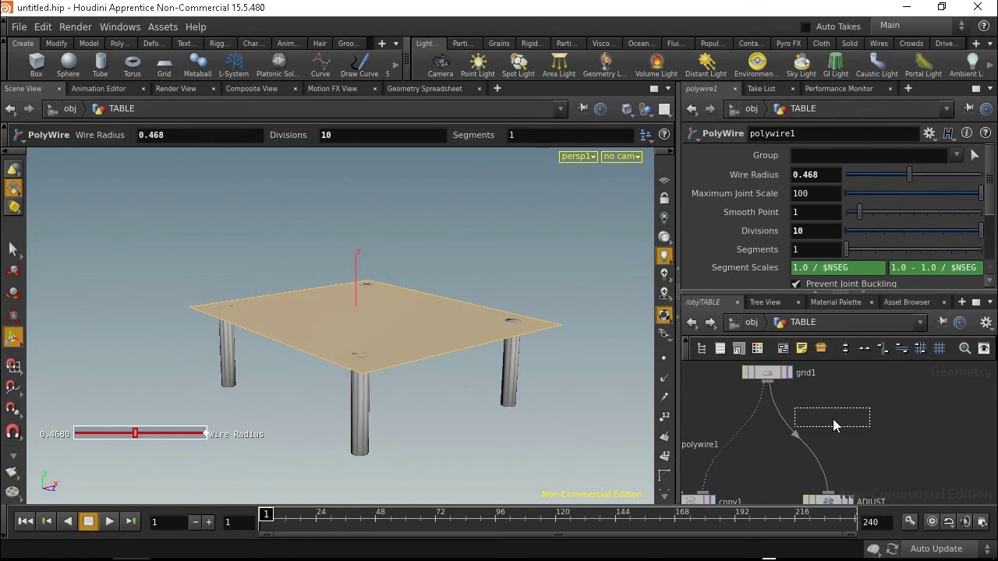
{"action": "left_click", "coordinate": [815, 442]}
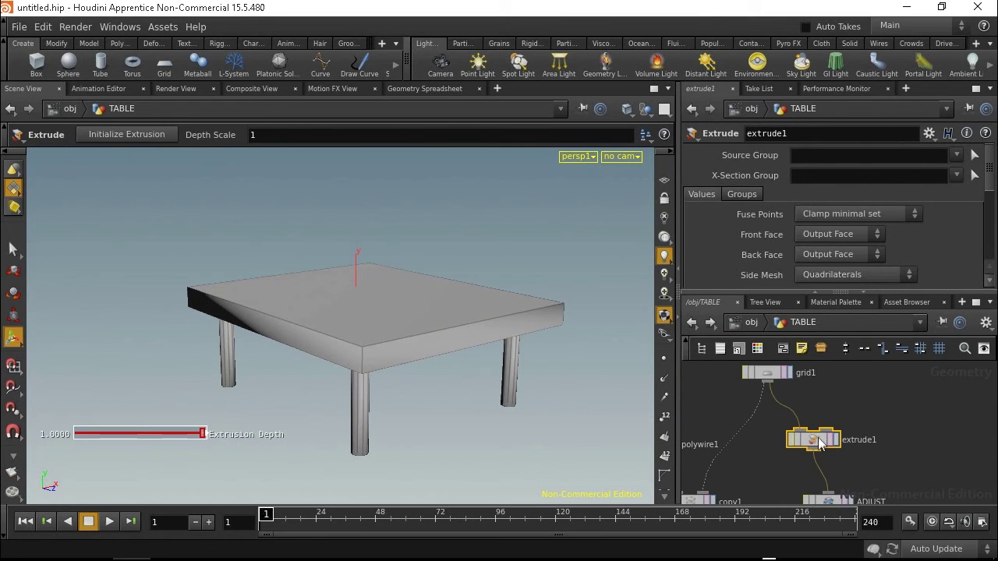
{"action": "mouse_move", "coordinate": [204, 433]}
{"action": "left_mouse_down"}
{"action": "mouse_move", "coordinate": [77, 433]}
{"action": "mouse_move", "coordinate": [132, 421]}
{"action": "left_mouse_up"}
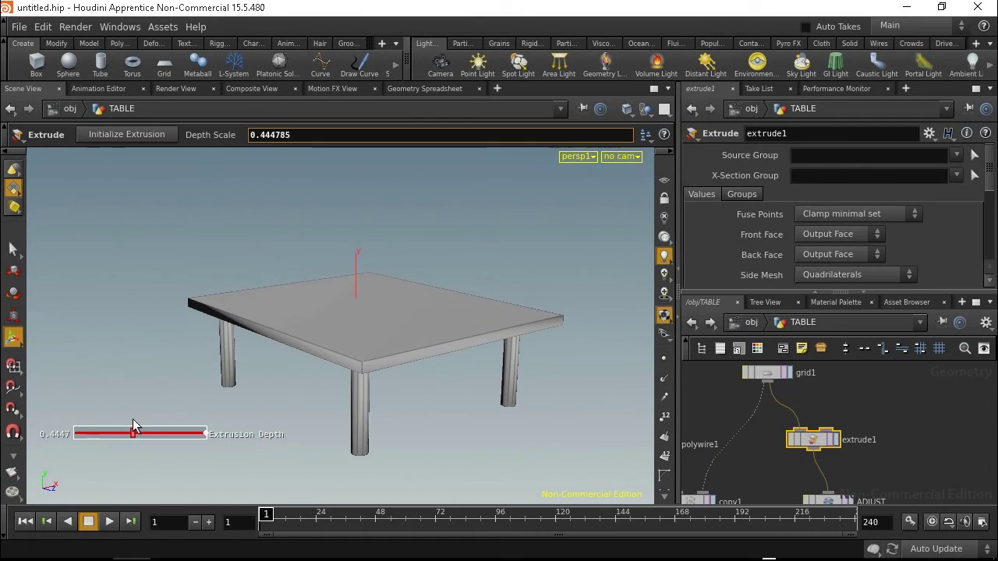
{"action": "left_click_drag", "start_coordinate": [838, 293], "coordinate": [838, 231]}
{"action": "left_click_drag", "start_coordinate": [755, 367], "coordinate": [762, 313]}
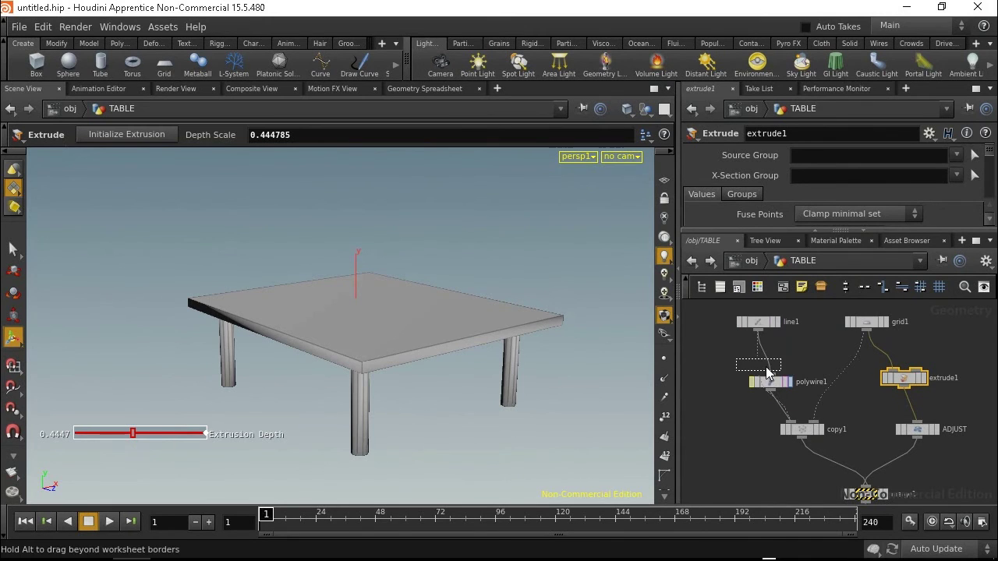
Tidy the network by lining up polywire1, copy1, grid1, extrude1 and ADJUST in columns
{"action": "left_click_drag", "start_coordinate": [766, 375], "coordinate": [766, 375]}
{"action": "left_click_drag", "start_coordinate": [800, 429], "coordinate": [776, 427]}
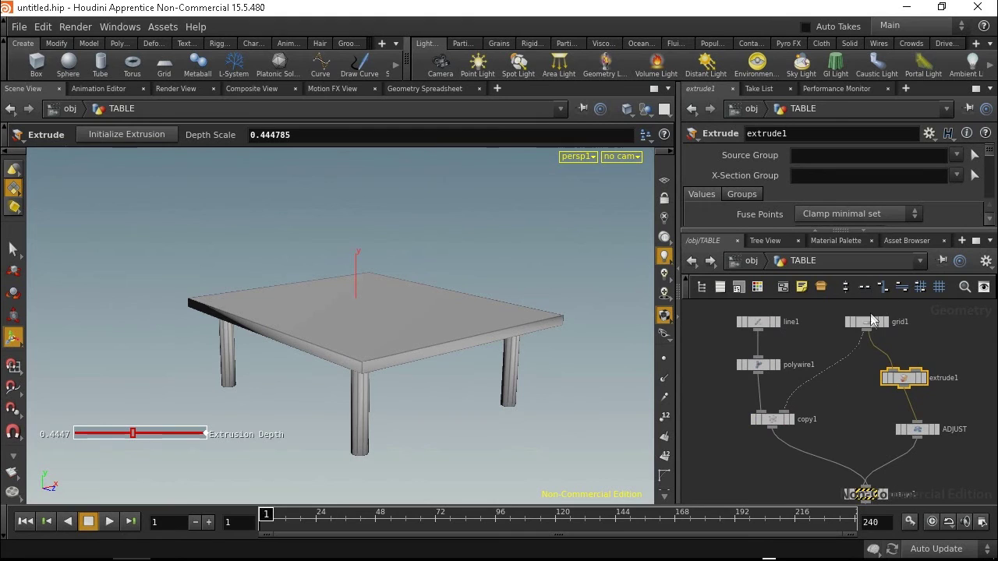
{"action": "left_click_drag", "start_coordinate": [872, 318], "coordinate": [845, 320]}
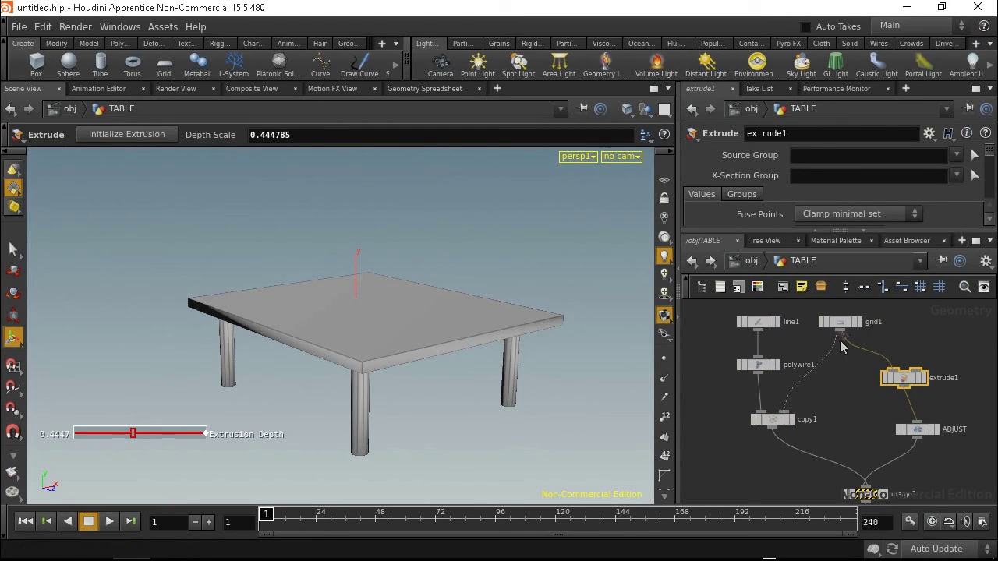
{"action": "left_click_drag", "start_coordinate": [900, 386], "coordinate": [882, 393]}
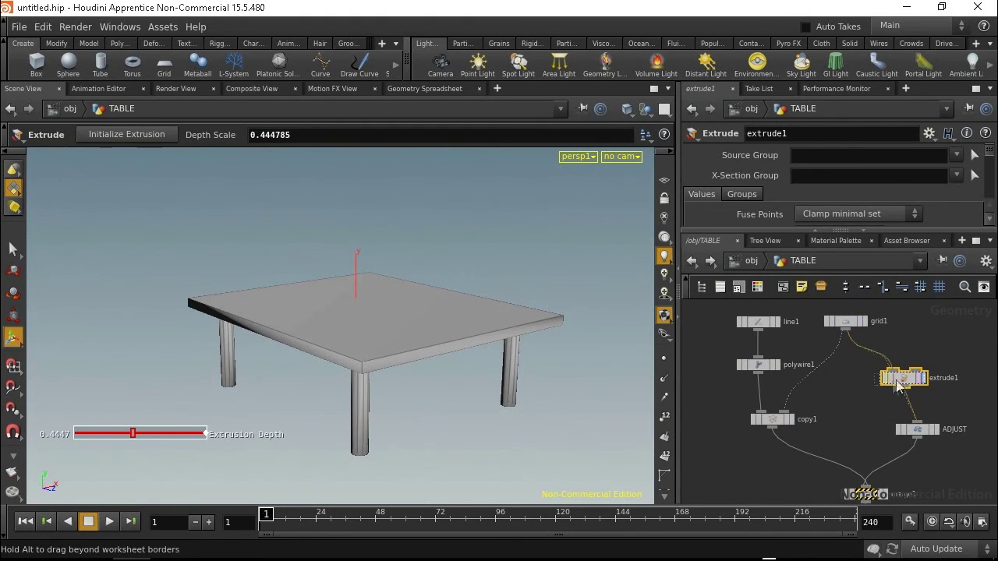
{"action": "left_click_drag", "start_coordinate": [932, 423], "coordinate": [885, 425]}
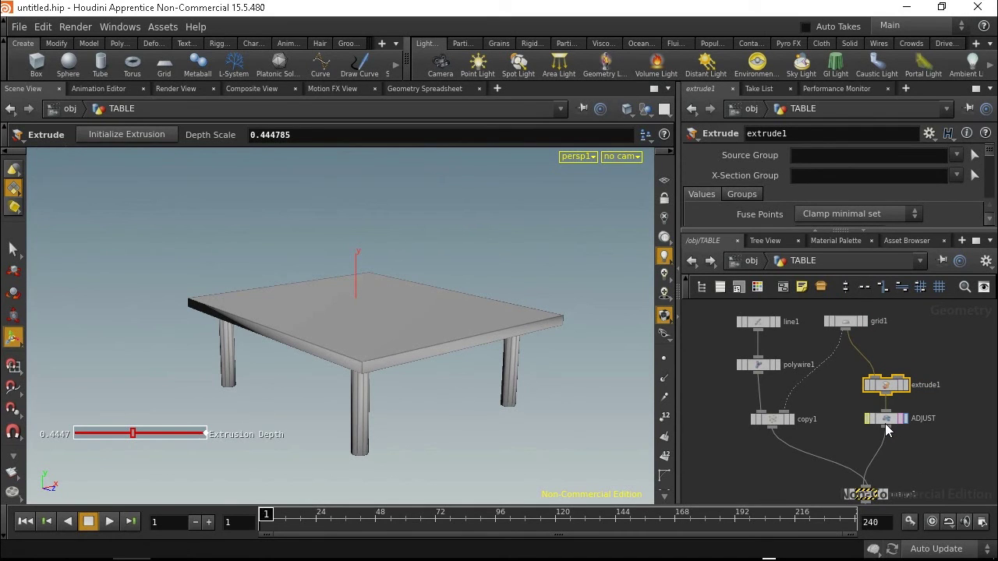
Raise the tabletop with ADJUST's Y translation and check it from another angle
{"action": "left_click", "coordinate": [758, 321]}
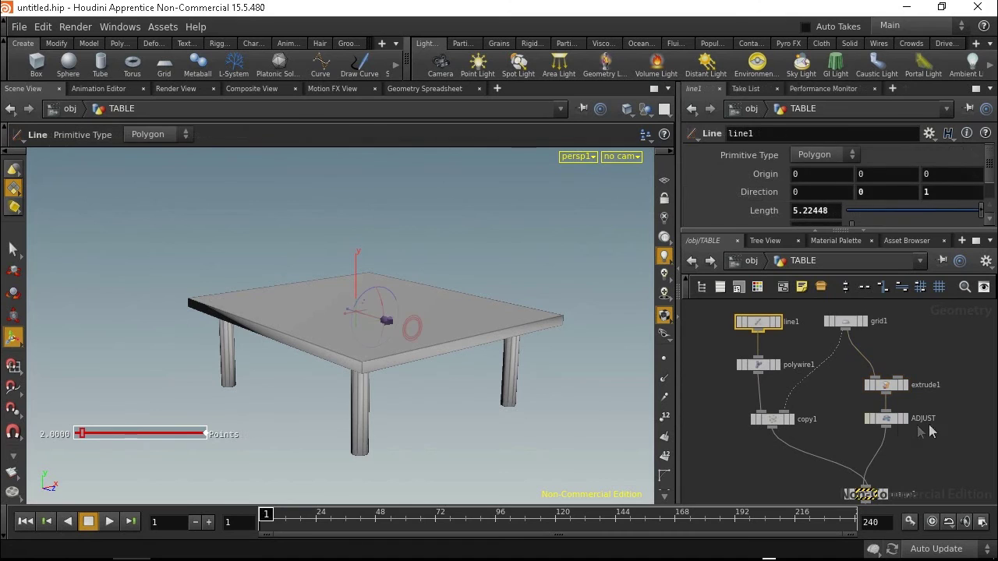
{"action": "left_click", "coordinate": [887, 419]}
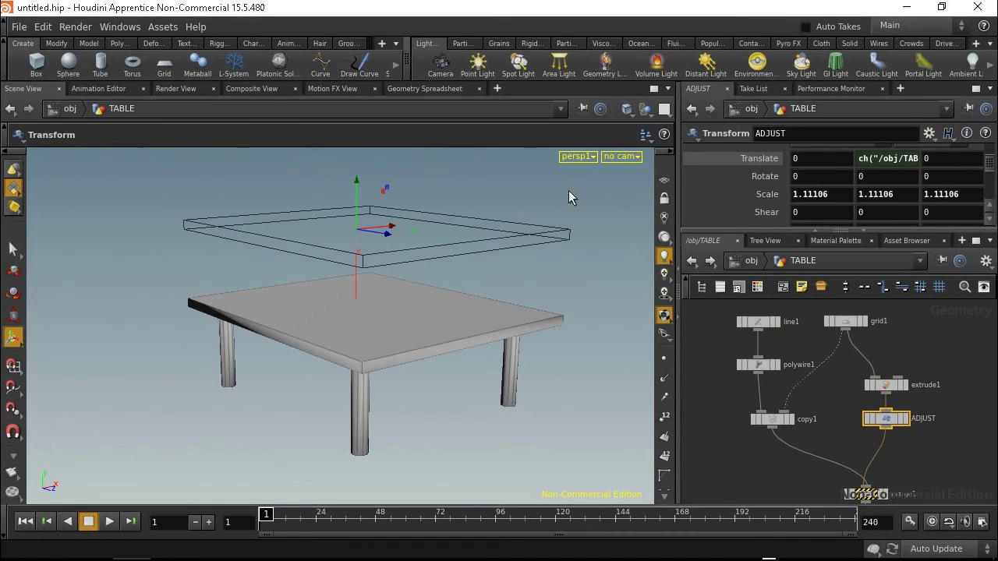
{"action": "left_click_drag", "start_coordinate": [357, 203], "coordinate": [361, 166]}
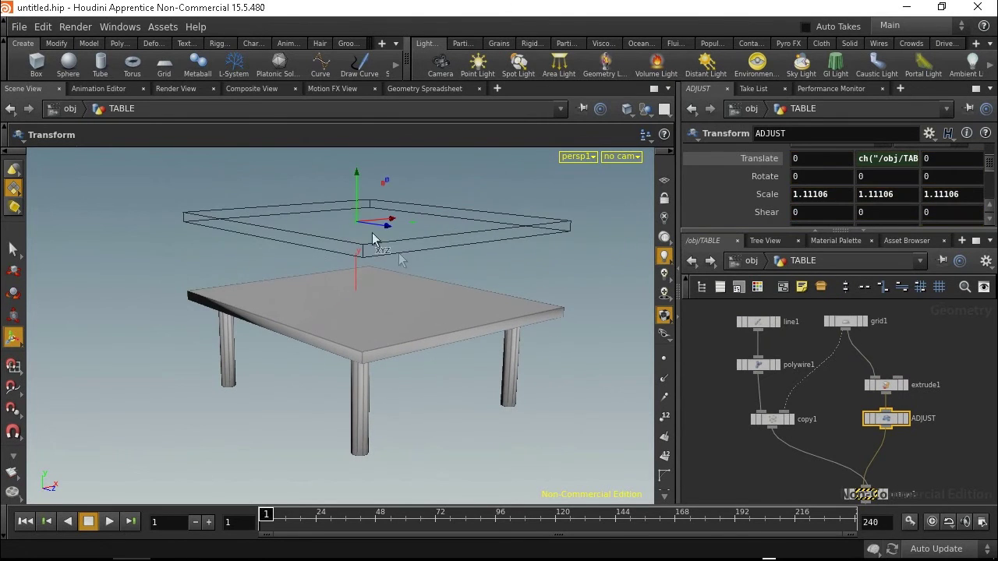
{"action": "key", "text": "Escape"}
{"action": "left_click_drag", "start_coordinate": [408, 300], "coordinate": [407, 261]}
{"action": "key", "text": "Return"}
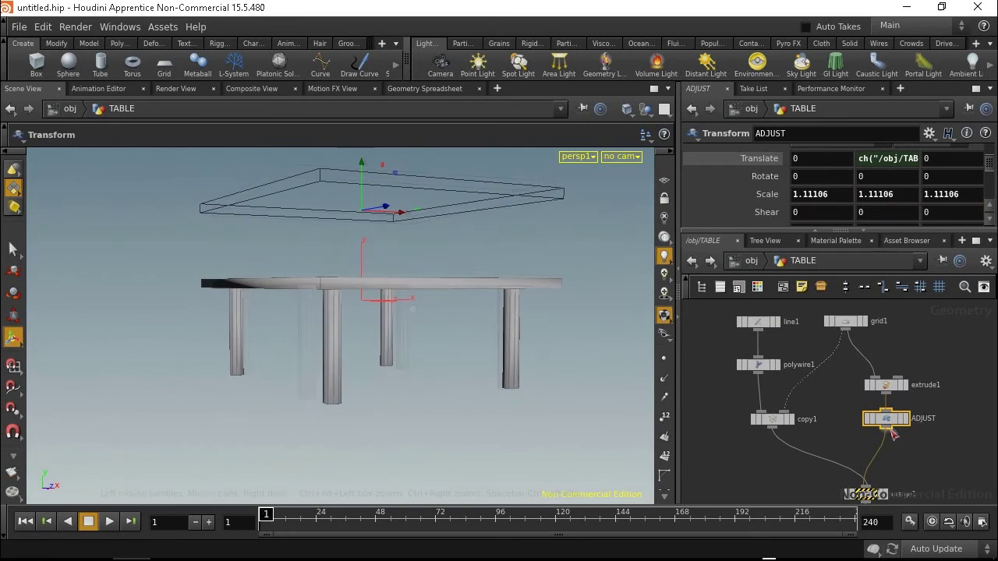
{"action": "left_click", "coordinate": [849, 328]}
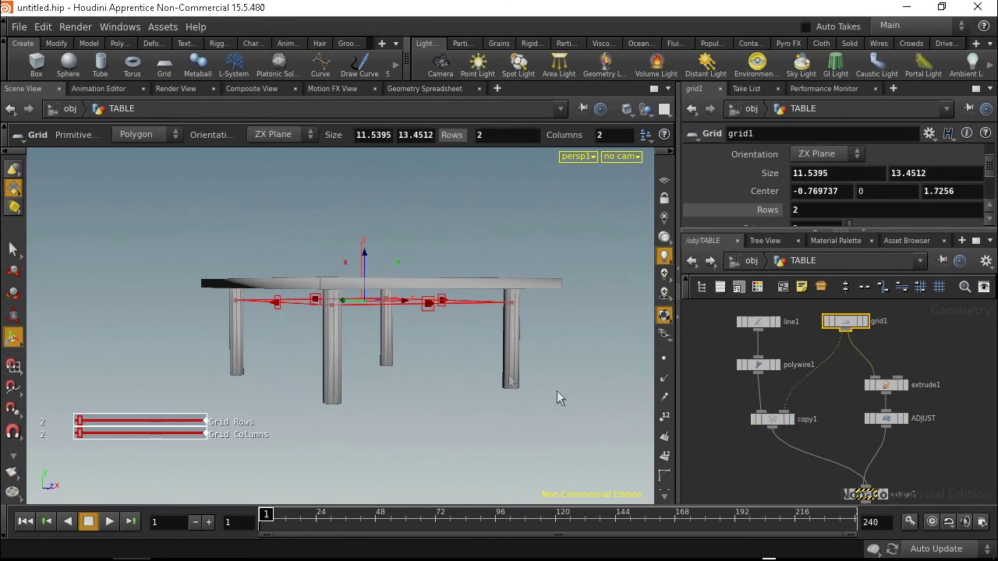
Stretch grid1 to 17.8382 long, viewing the table from above
{"action": "key", "text": "Escape"}
{"action": "left_click_drag", "start_coordinate": [473, 330], "coordinate": [463, 356]}
{"action": "left_click_drag", "start_coordinate": [403, 361], "coordinate": [434, 364]}
{"action": "key", "text": "Return"}
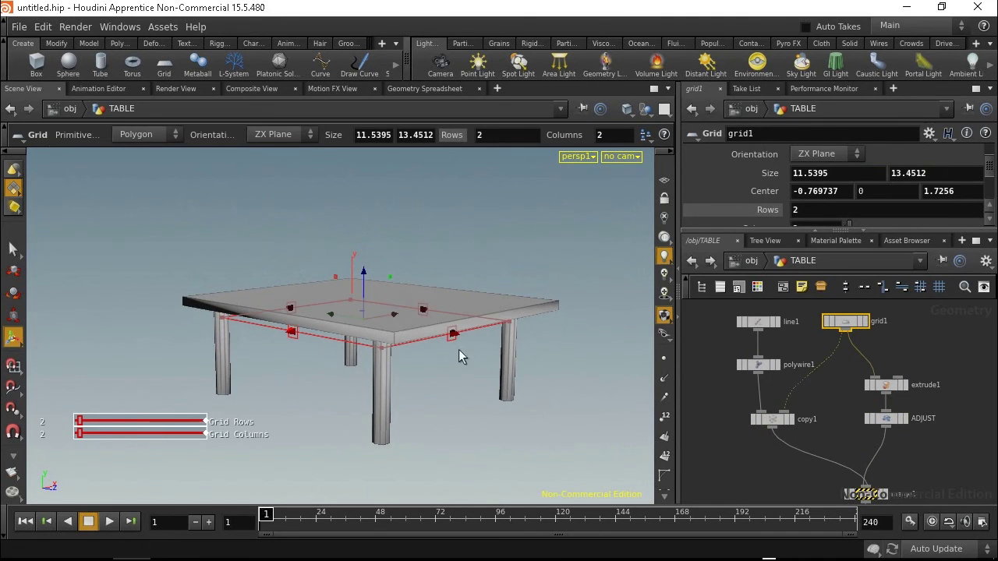
{"action": "left_click_drag", "start_coordinate": [455, 335], "coordinate": [527, 305]}
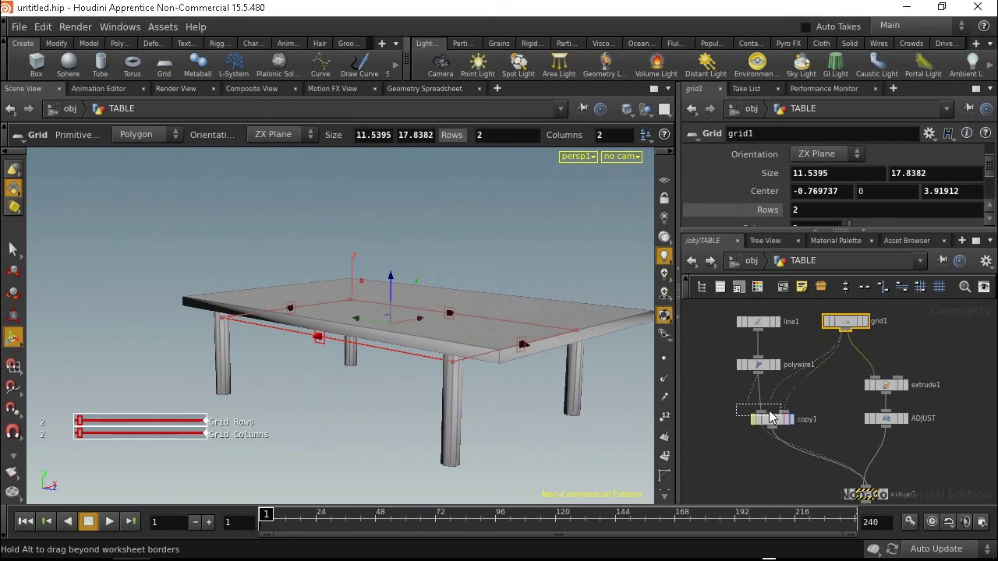
{"action": "middle_click_drag", "start_coordinate": [857, 504], "coordinate": [857, 434]}
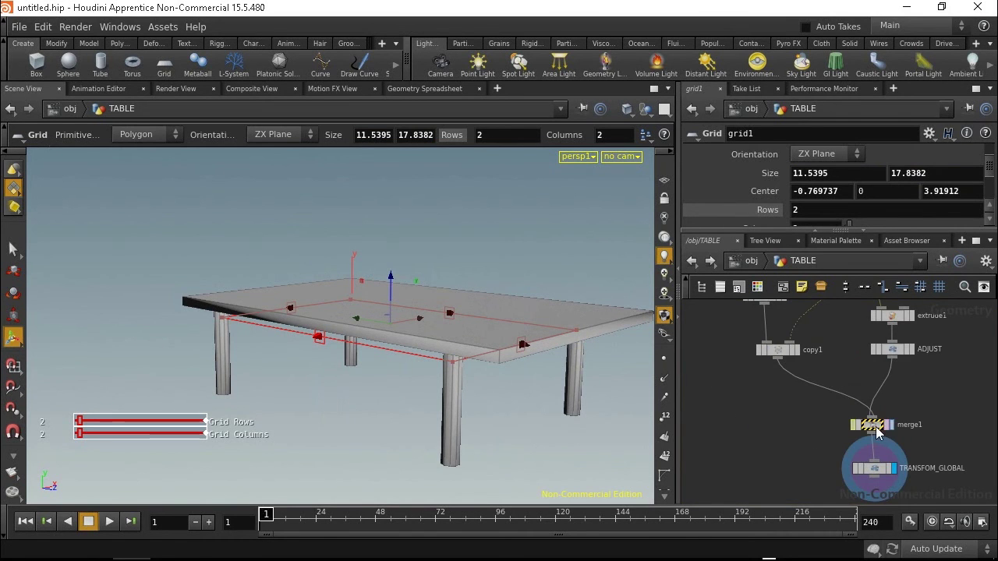
{"action": "left_click", "coordinate": [876, 429]}
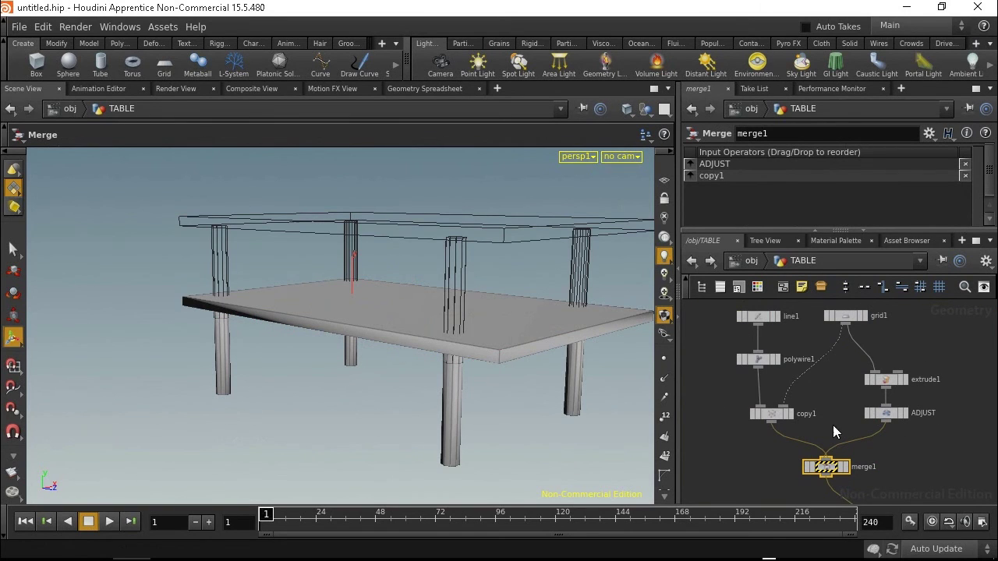
Place TRANSFORM_GLOBAL below merge1 and lower the whole table to Y -5.52147
{"action": "middle_click_drag", "start_coordinate": [923, 440], "coordinate": [922, 333]}
{"action": "mouse_move", "coordinate": [826, 434]}
{"action": "left_mouse_down"}
{"action": "mouse_move", "coordinate": [851, 435]}
{"action": "mouse_move", "coordinate": [829, 418]}
{"action": "left_mouse_up"}
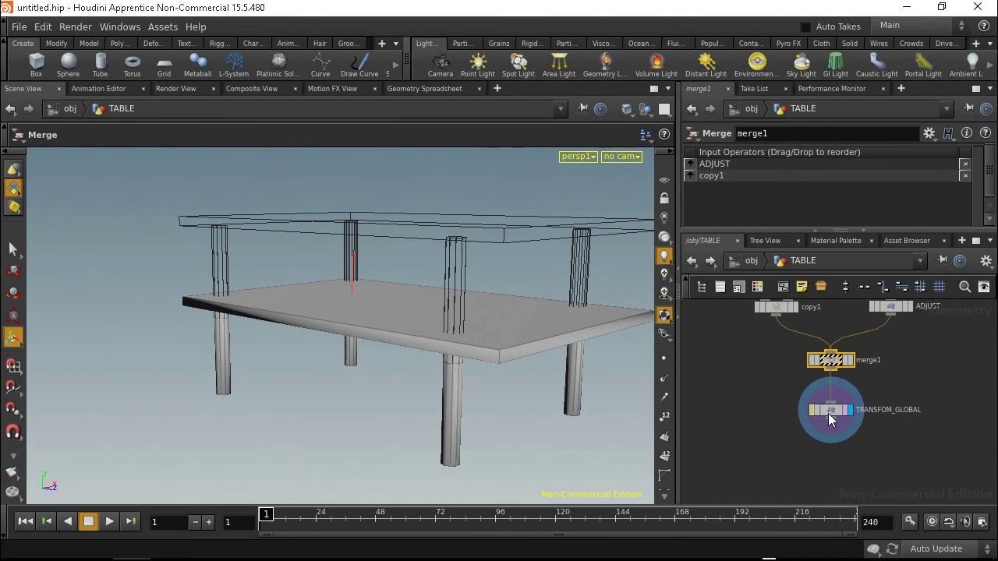
{"action": "left_click", "coordinate": [829, 408]}
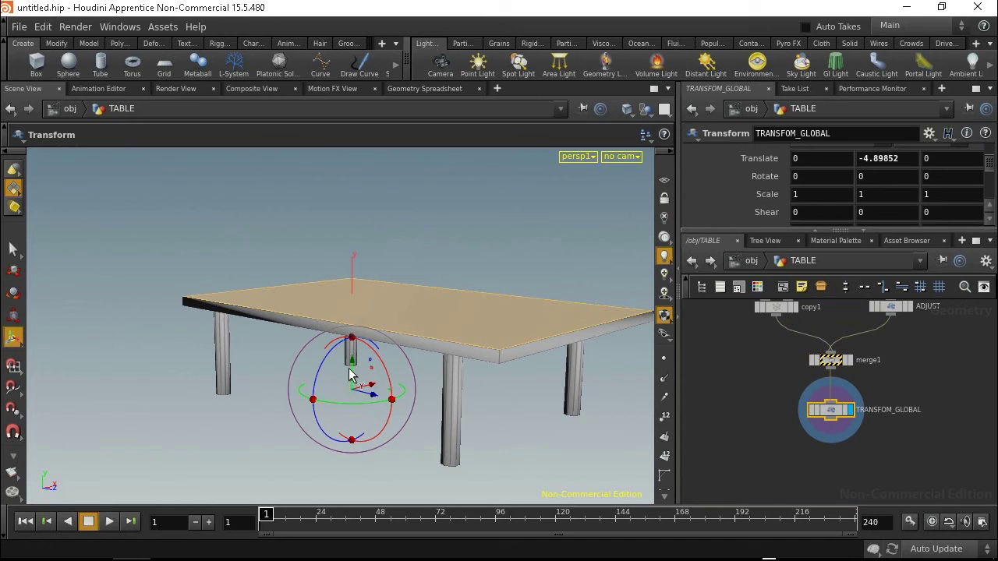
{"action": "mouse_move", "coordinate": [354, 382]}
{"action": "left_mouse_down"}
{"action": "mouse_move", "coordinate": [390, 407]}
{"action": "mouse_move", "coordinate": [313, 372]}
{"action": "mouse_move", "coordinate": [449, 410]}
{"action": "left_mouse_up"}
{"action": "key", "text": "Escape"}
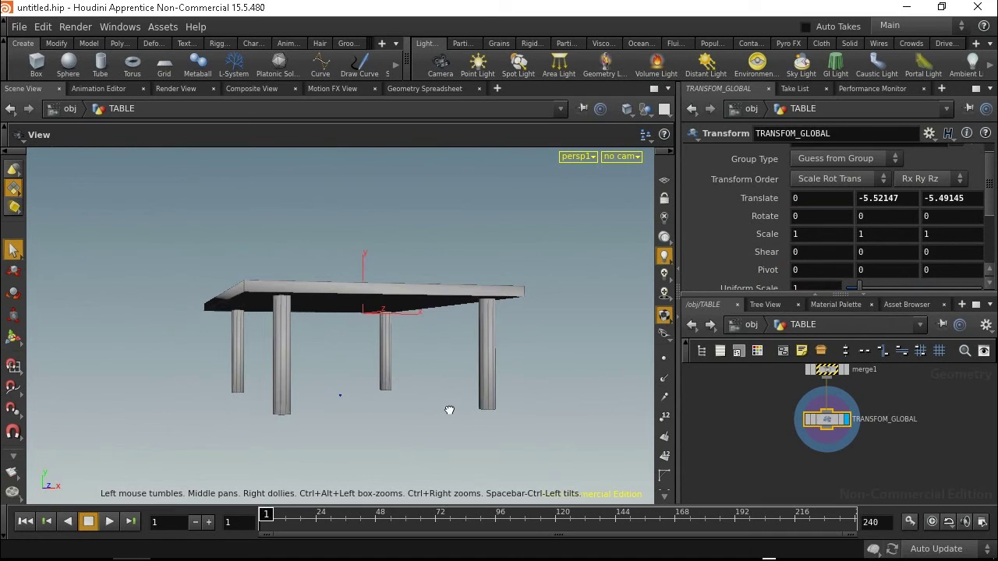
{"action": "mouse_move", "coordinate": [793, 423]}
{"action": "middle_mouse_down"}
{"action": "mouse_move", "coordinate": [772, 437]}
{"action": "mouse_move", "coordinate": [753, 410]}
{"action": "mouse_move", "coordinate": [741, 419]}
{"action": "mouse_move", "coordinate": [744, 455]}
{"action": "mouse_move", "coordinate": [718, 434]}
{"action": "mouse_move", "coordinate": [720, 422]}
{"action": "middle_mouse_up"}
{"action": "key", "text": "f"}
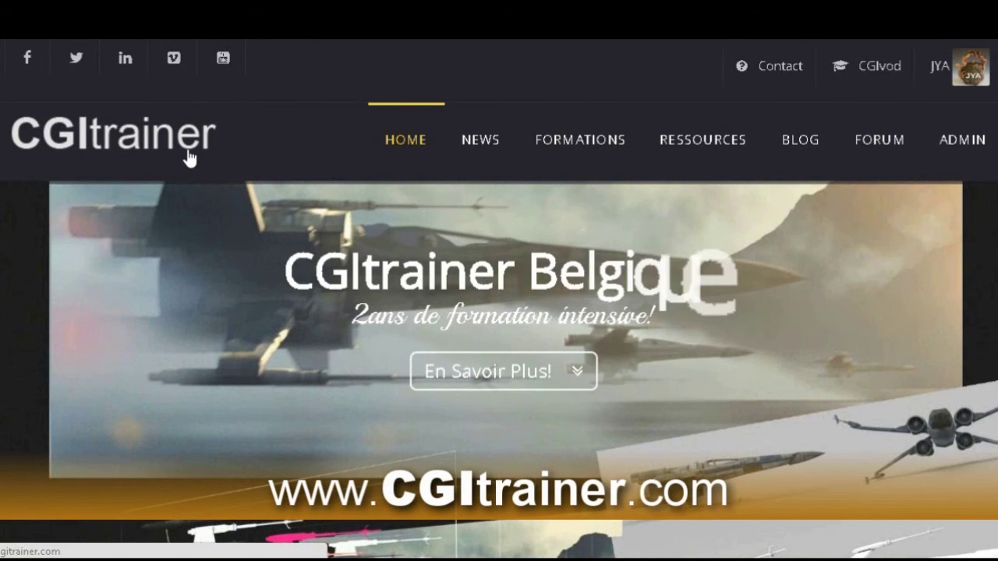
From the Formations page, open the CGIvod course catalogue and scroll through its courses
{"action": "left_click", "coordinate": [570, 156]}
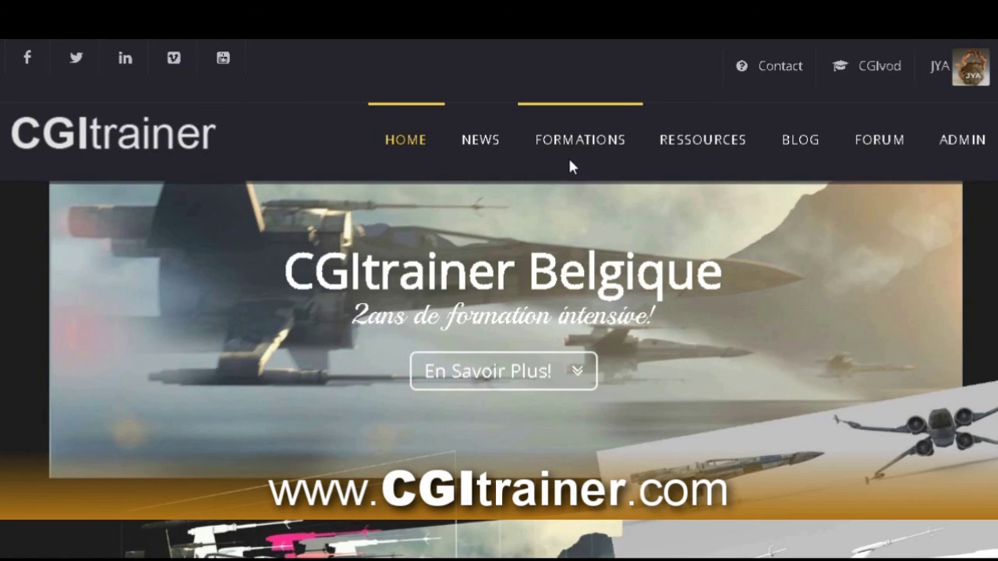
{"action": "scroll", "coordinate": [568, 156], "scroll_direction": "down", "scroll_amount": 4}
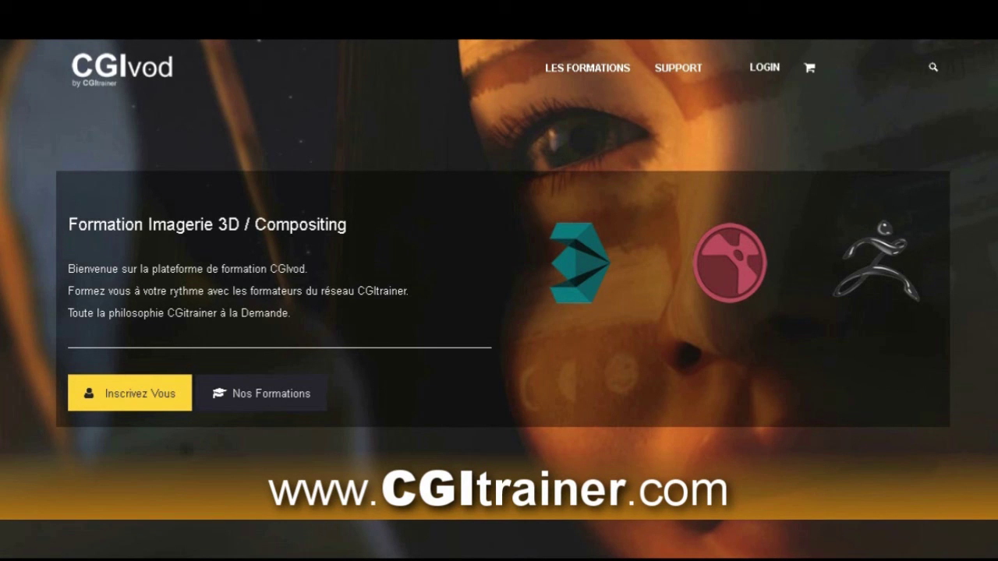
{"action": "left_click", "coordinate": [237, 401]}
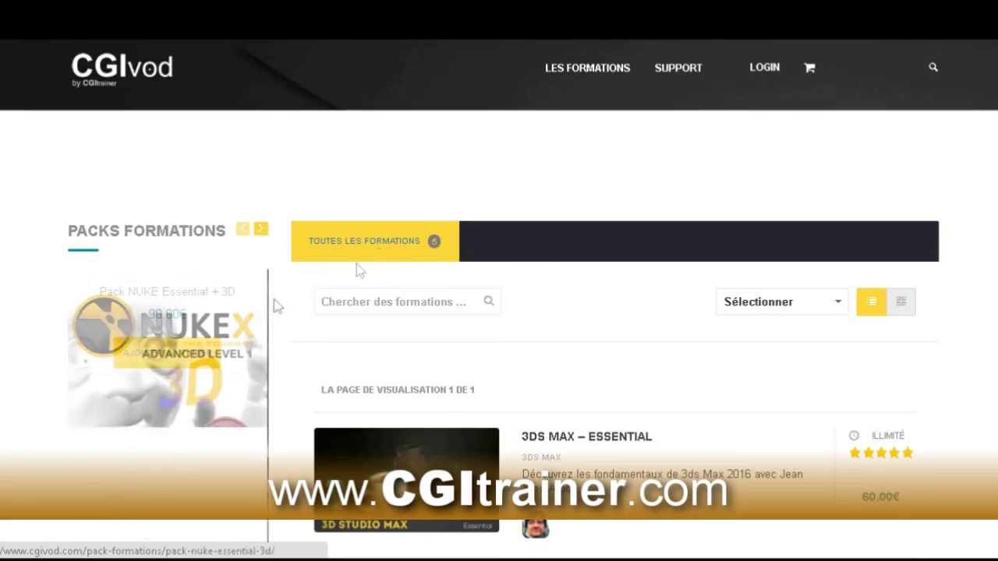
{"action": "scroll", "coordinate": [742, 293], "scroll_direction": "down", "scroll_amount": 3}
{"action": "scroll", "coordinate": [836, 242], "scroll_direction": "down", "scroll_amount": 1}
{"action": "scroll", "coordinate": [835, 238], "scroll_direction": "down", "scroll_amount": 3}
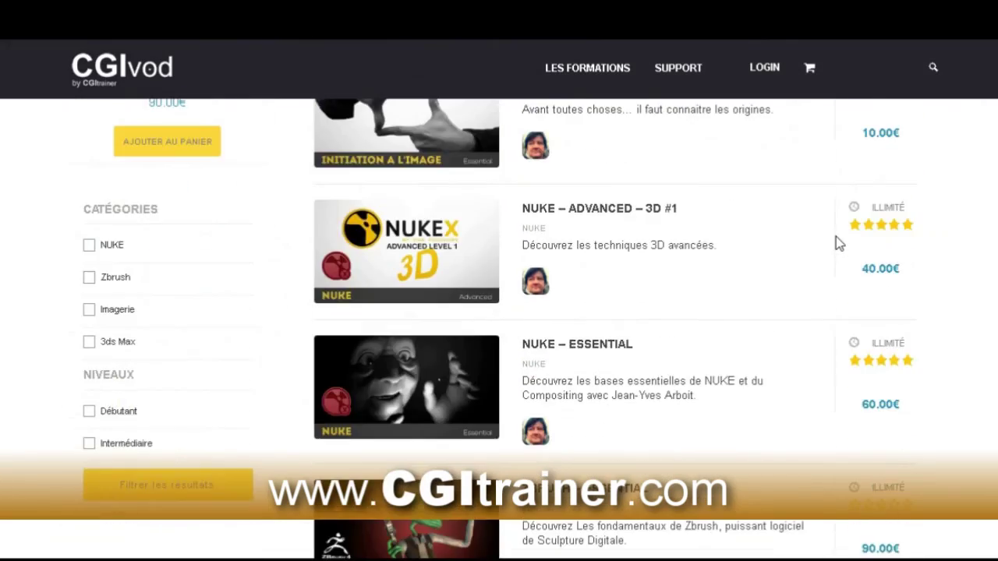
{"action": "scroll", "coordinate": [836, 238], "scroll_direction": "down", "scroll_amount": 1}
{"action": "scroll", "coordinate": [836, 238], "scroll_direction": "down", "scroll_amount": 2}
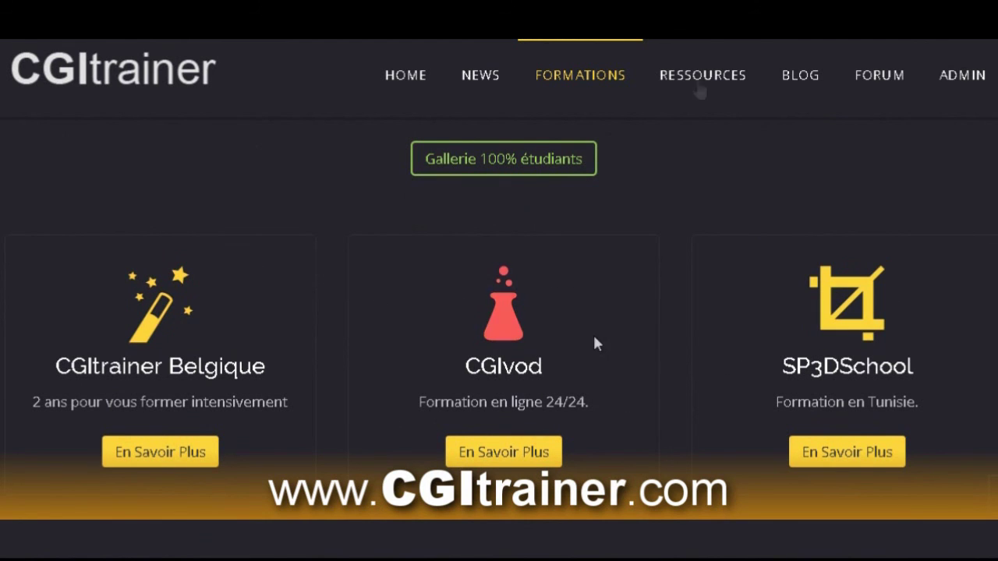
{"action": "left_click", "coordinate": [700, 75]}
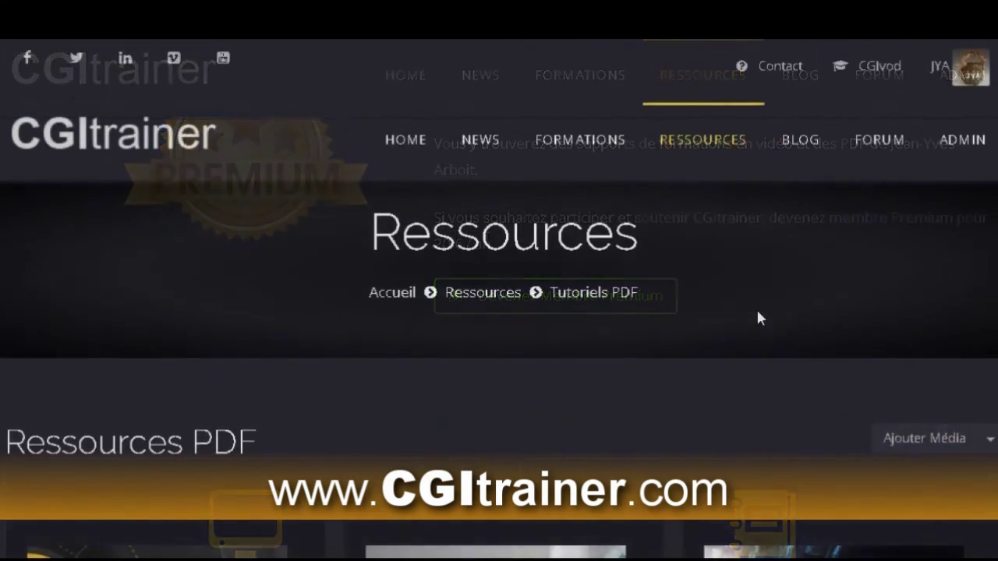
{"action": "scroll", "coordinate": [760, 319], "scroll_direction": "down", "scroll_amount": 5}
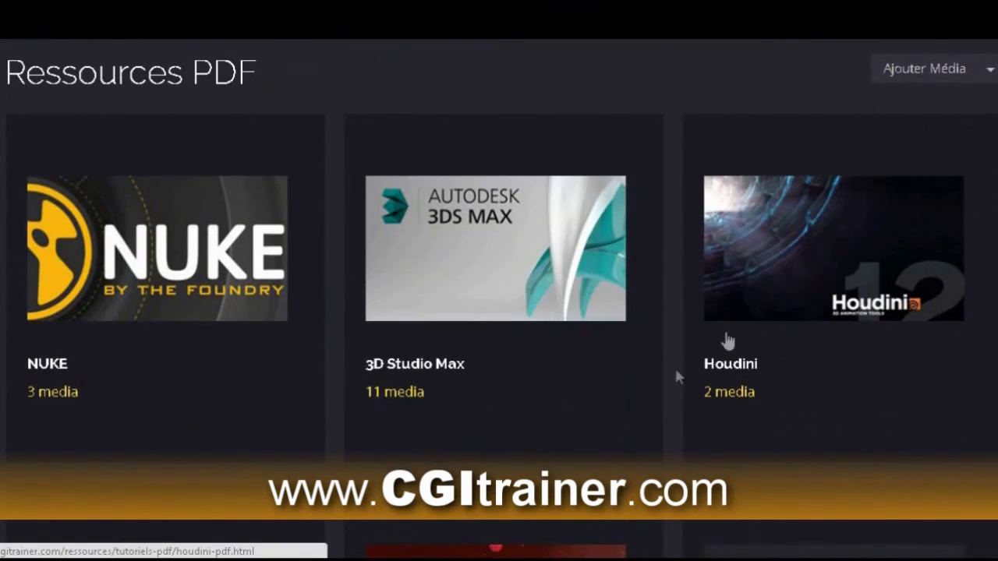
{"action": "scroll", "coordinate": [440, 289], "scroll_direction": "down", "scroll_amount": 3}
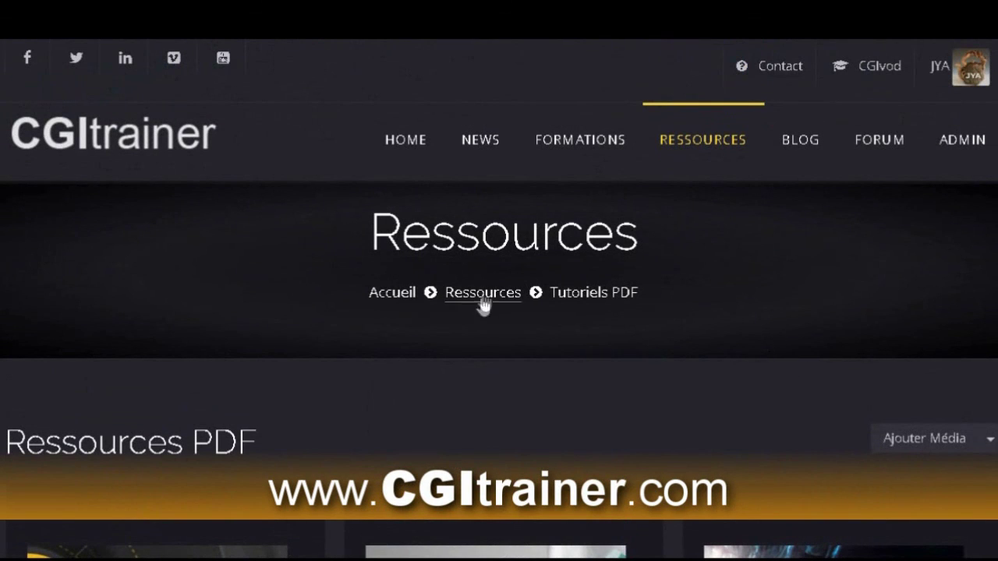
{"action": "left_click", "coordinate": [483, 295]}
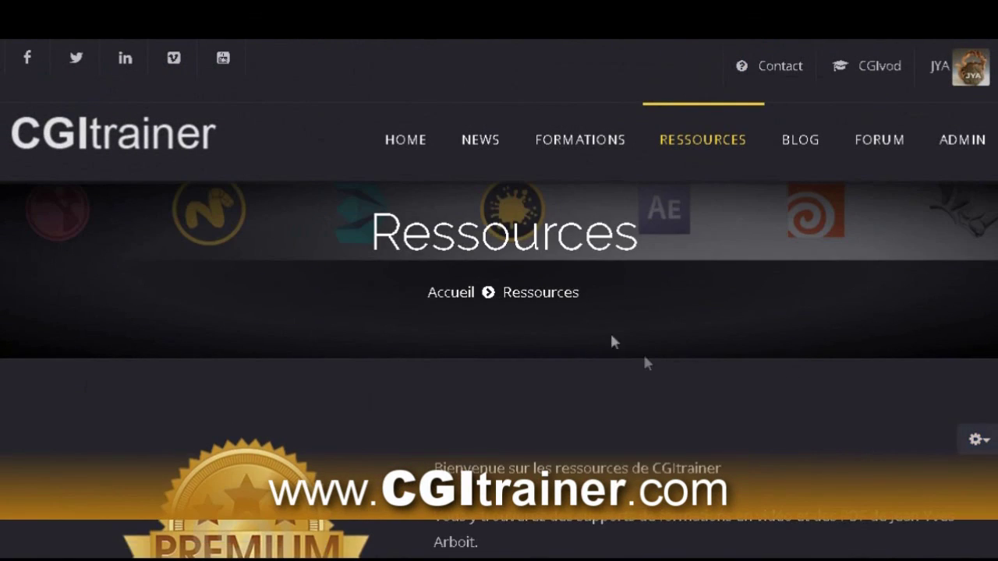
{"action": "scroll", "coordinate": [647, 361], "scroll_direction": "down", "scroll_amount": 5}
{"action": "scroll", "coordinate": [740, 460], "scroll_direction": "down", "scroll_amount": 3}
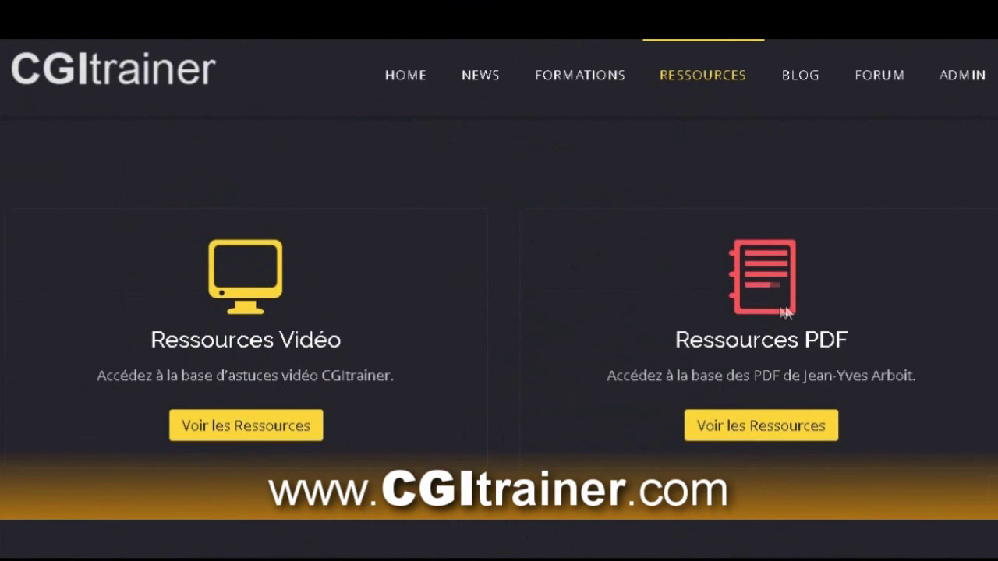
{"action": "left_click", "coordinate": [242, 432]}
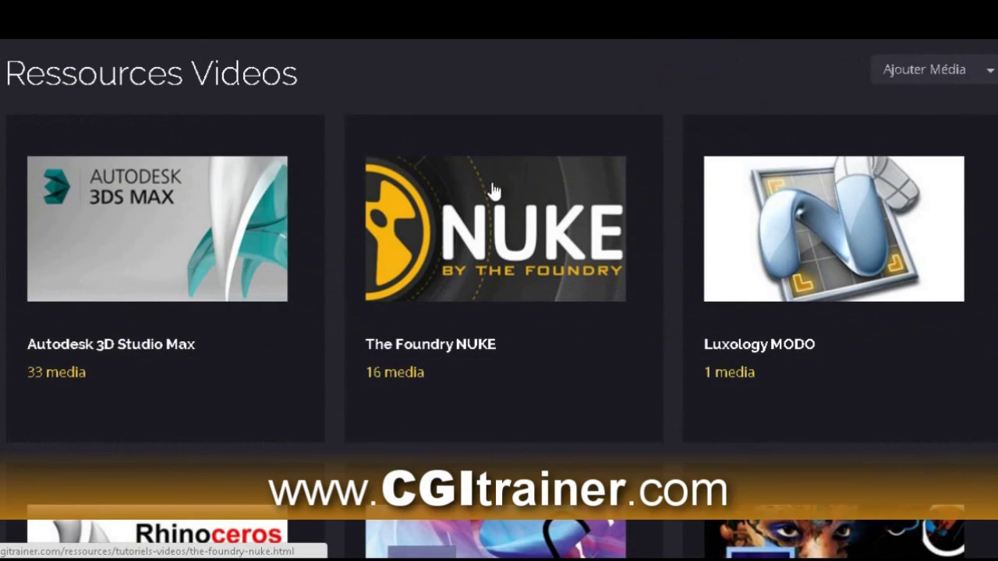
{"action": "scroll", "coordinate": [785, 213], "scroll_direction": "down", "scroll_amount": 2}
{"action": "scroll", "coordinate": [784, 213], "scroll_direction": "down", "scroll_amount": 2}
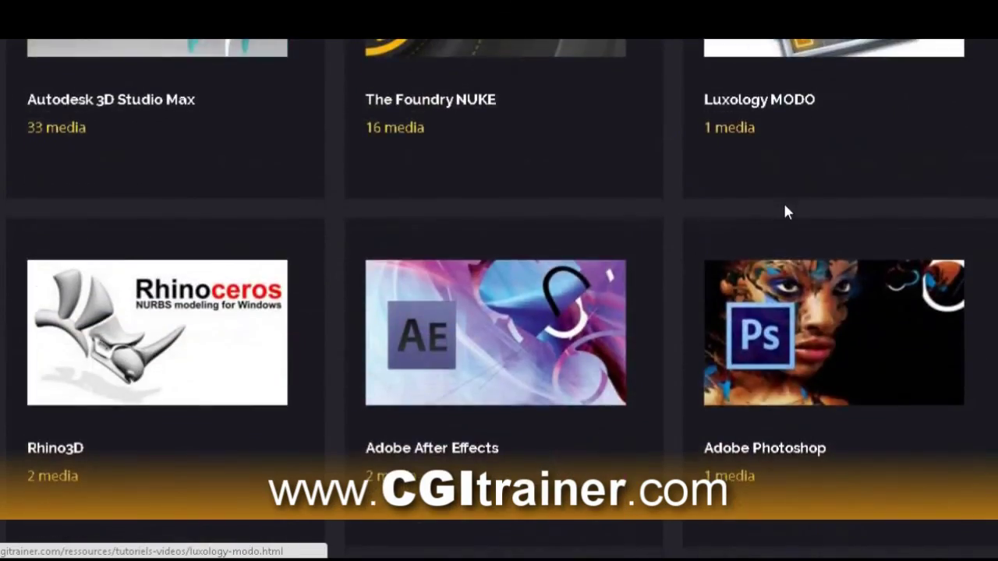
{"action": "scroll", "coordinate": [784, 214], "scroll_direction": "down", "scroll_amount": 2}
{"action": "scroll", "coordinate": [786, 212], "scroll_direction": "down", "scroll_amount": 2}
{"action": "scroll", "coordinate": [786, 212], "scroll_direction": "down", "scroll_amount": 3}
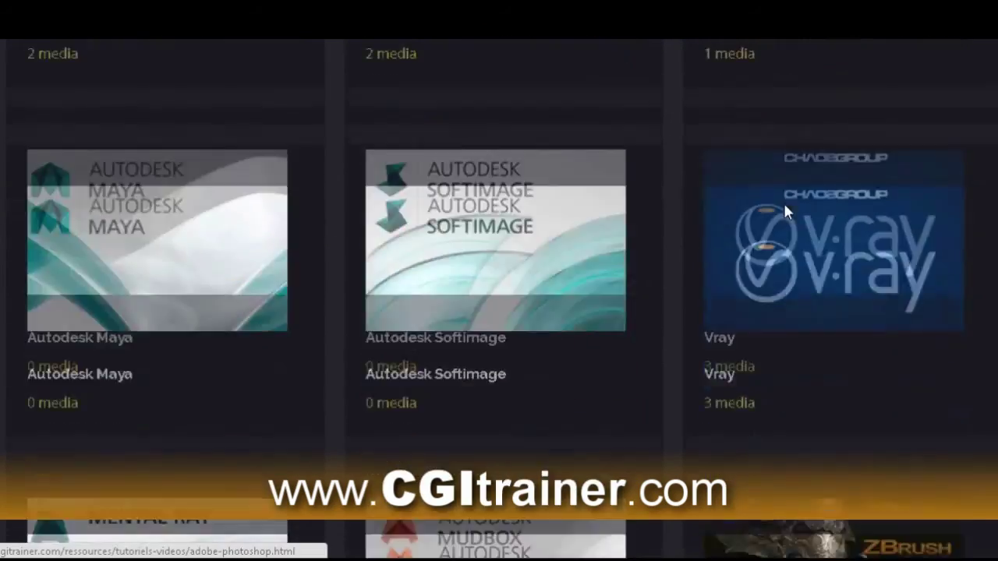
{"action": "scroll", "coordinate": [786, 212], "scroll_direction": "down", "scroll_amount": 3}
{"action": "scroll", "coordinate": [784, 206], "scroll_direction": "down", "scroll_amount": 5}
{"action": "scroll", "coordinate": [850, 379], "scroll_direction": "down", "scroll_amount": 4}
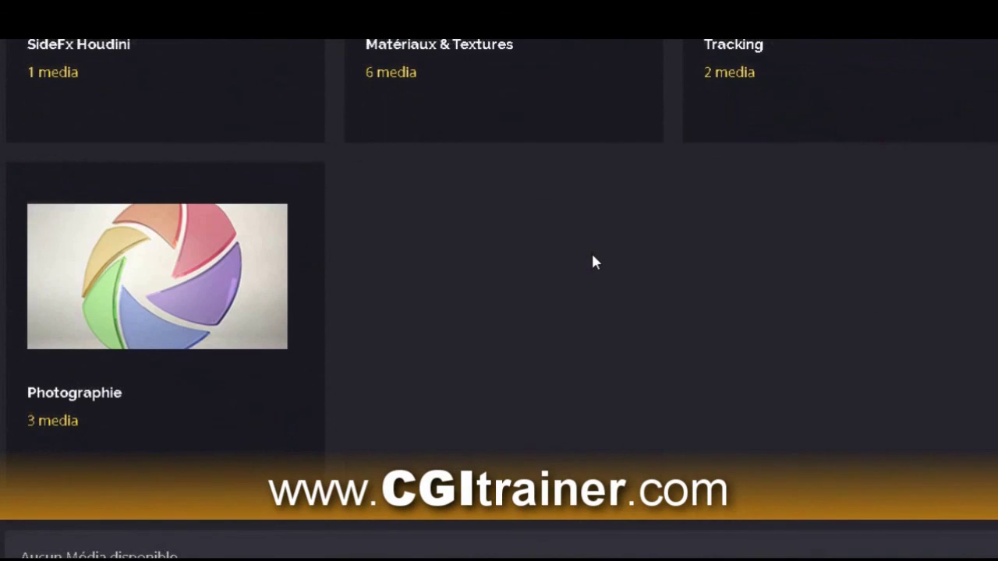
{"action": "scroll", "coordinate": [593, 262], "scroll_direction": "down", "scroll_amount": 3}
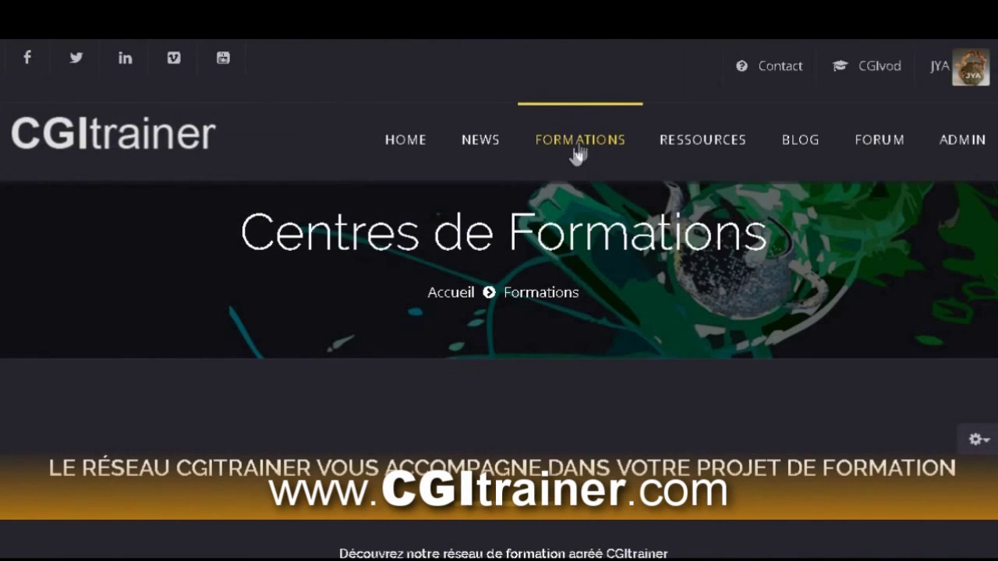
{"action": "scroll", "coordinate": [582, 317], "scroll_direction": "down", "scroll_amount": 3}
{"action": "scroll", "coordinate": [468, 343], "scroll_direction": "down", "scroll_amount": 3}
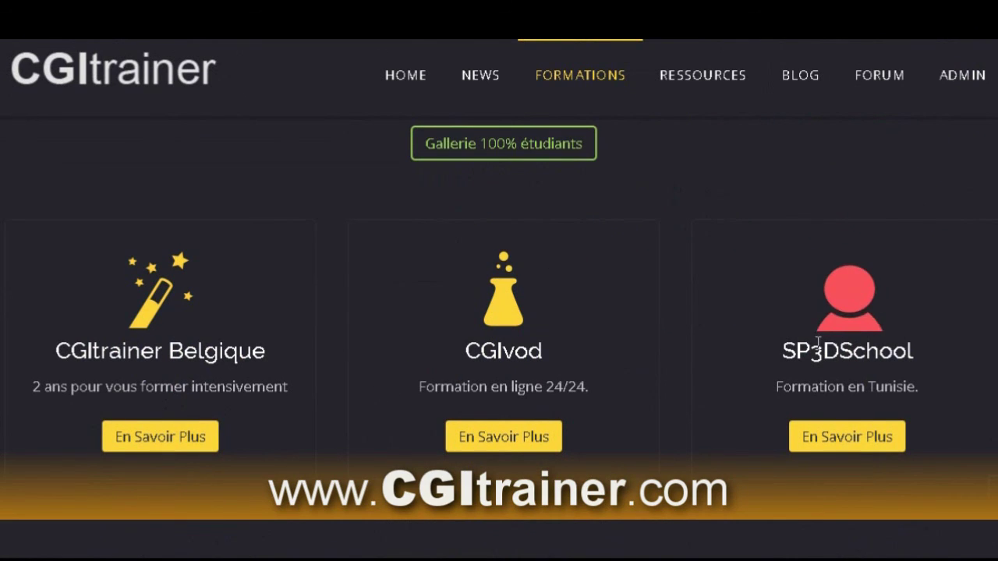
{"action": "scroll", "coordinate": [866, 260], "scroll_direction": "up", "scroll_amount": 5}
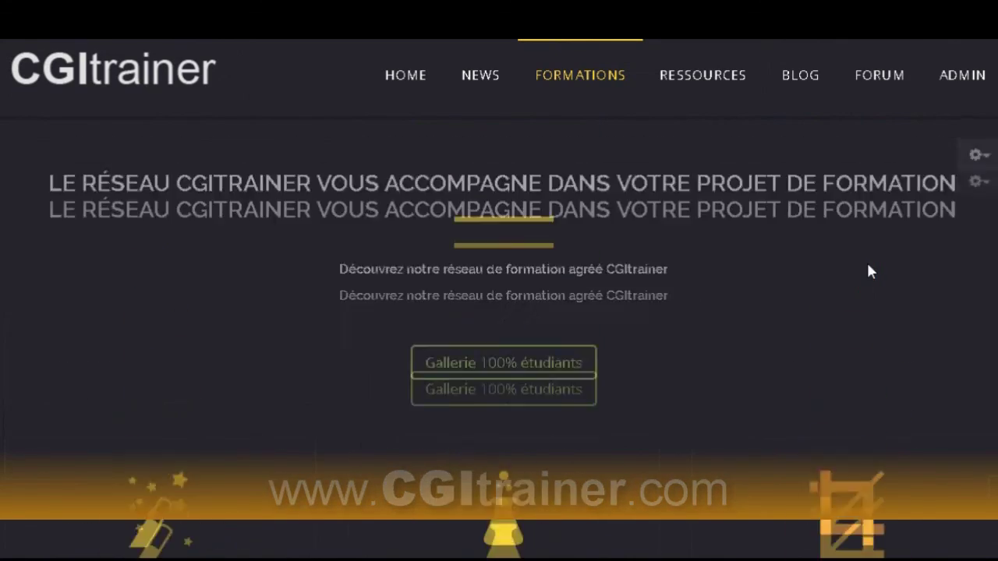